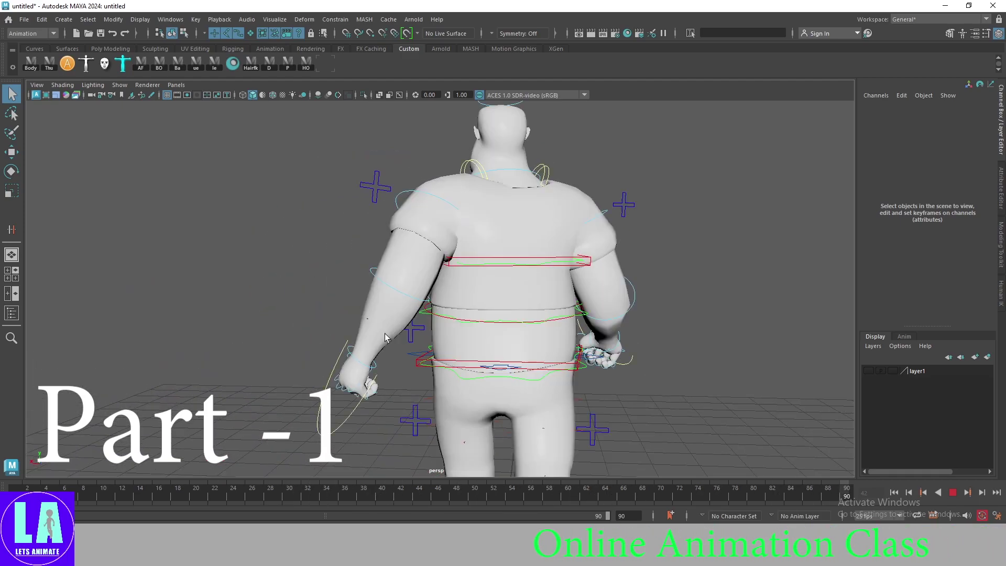
Step: Orbit around the walking character and stop playback at frame 17
mouse_move(608, 335)
left_mouse_down("alt")
mouse_move(595, 384)
mouse_move(618, 382)
left_mouse_up("alt")
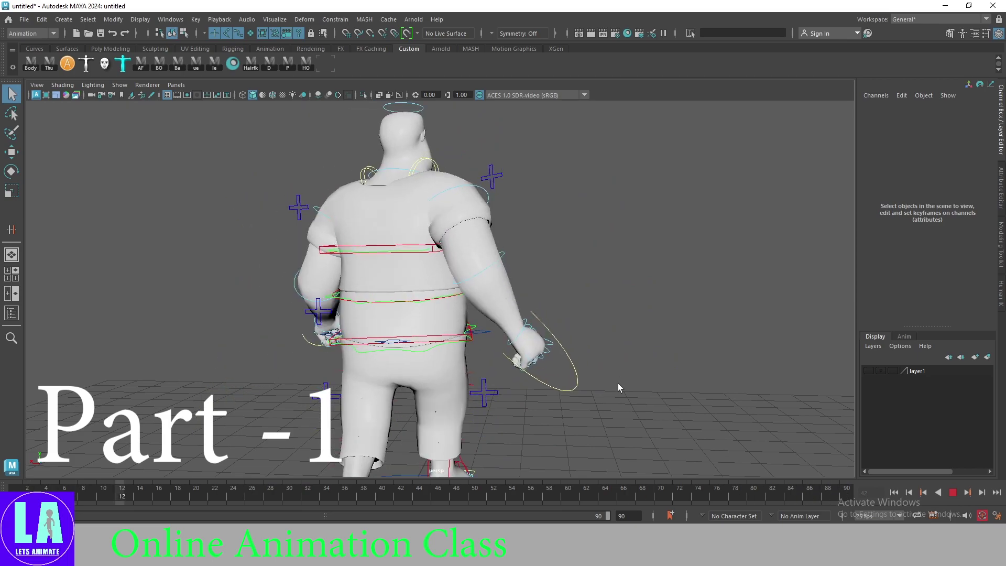
mouse_move(617, 382)
left_mouse_down("alt")
mouse_move(662, 355)
mouse_move(649, 347)
left_mouse_up("alt")
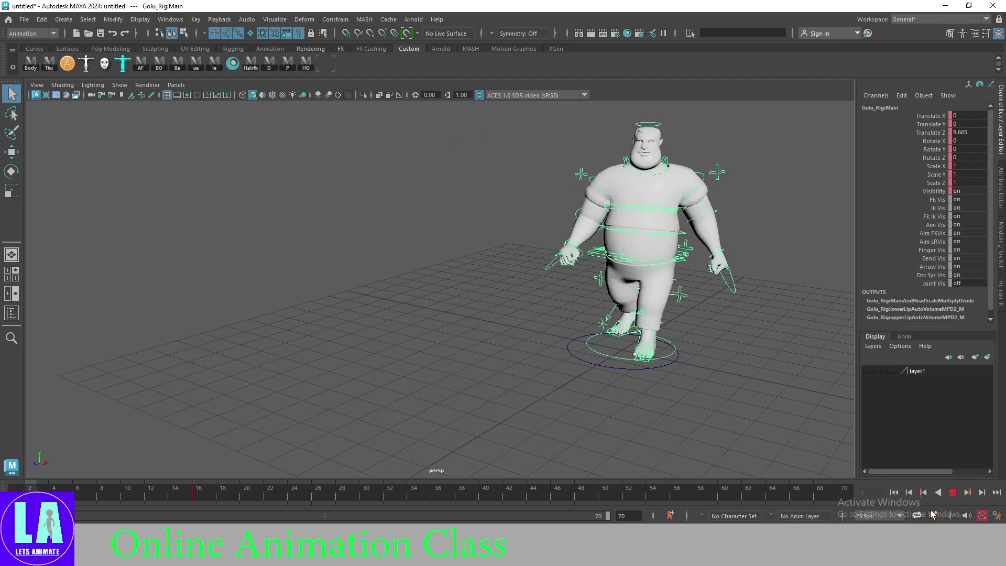
left_click(952, 492)
scroll(416, 226, "down", 5)
Step: Marquee-select all of Golu's rig controls in the viewport
left_click_drag(387, 171, 673, 414)
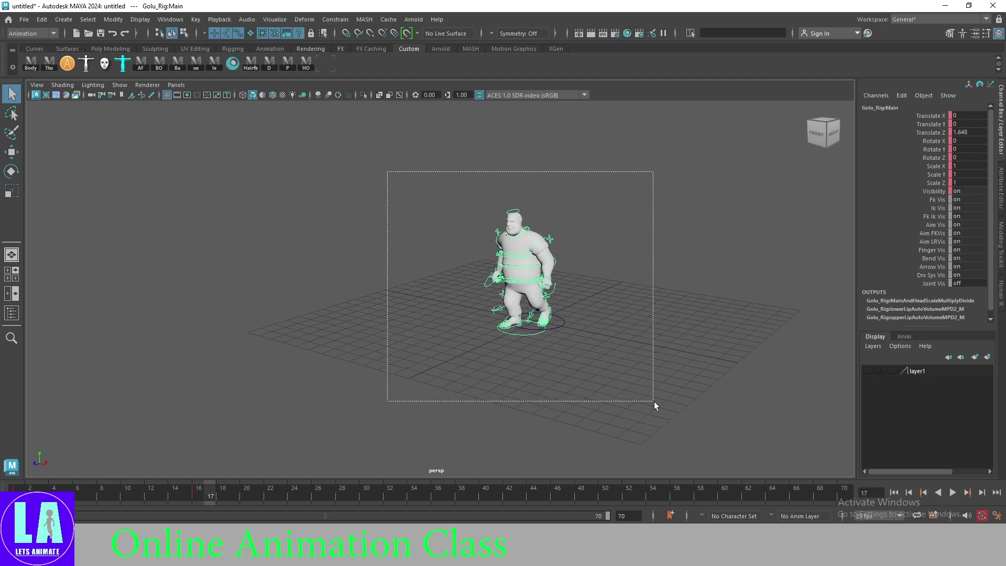
left_click(617, 382)
left_click_drag(373, 158, 658, 406)
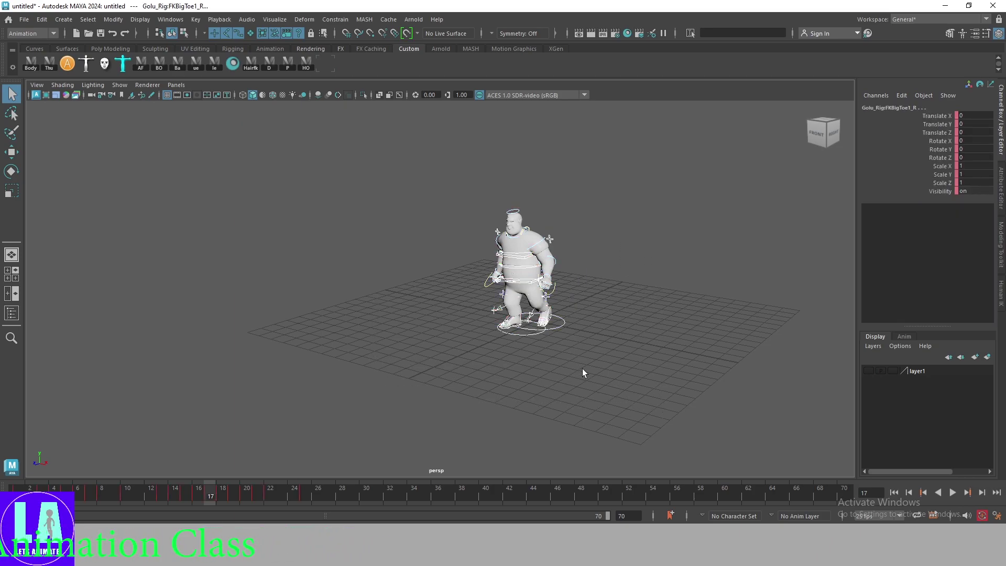
Step: Open the Graph Editor for the selected rig and frame all its curves
left_click(330, 68)
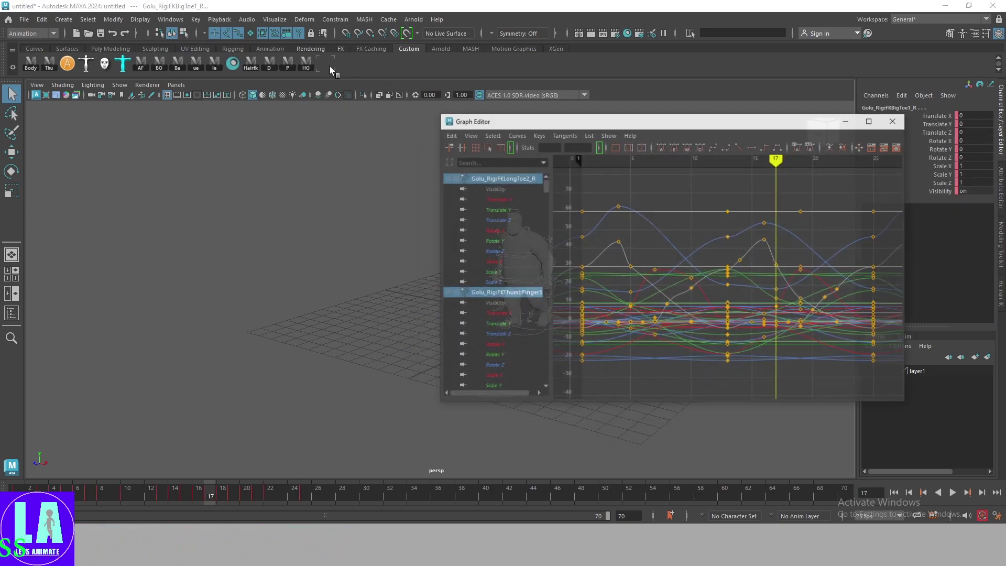
key("f")
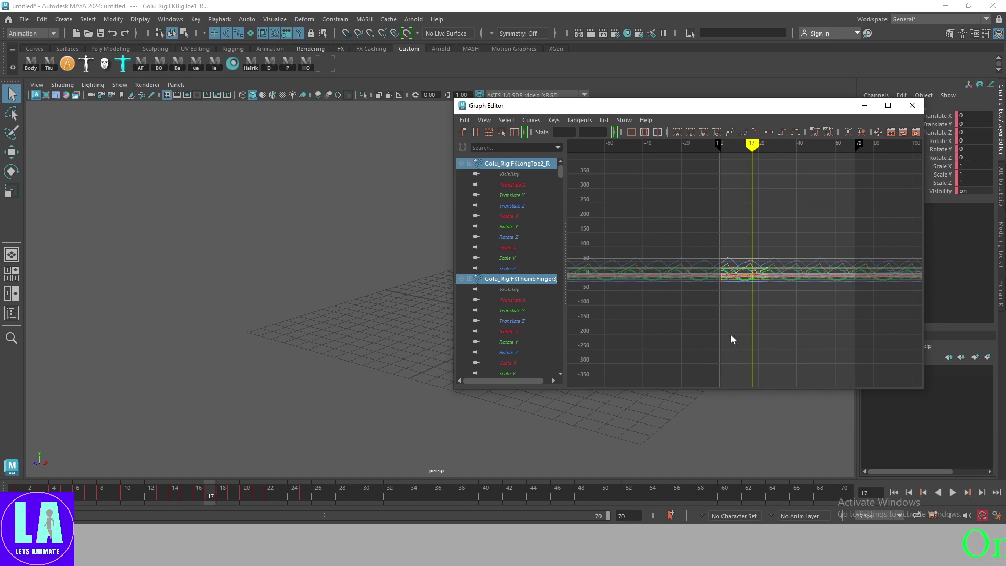
scroll(727, 287, "up", 5)
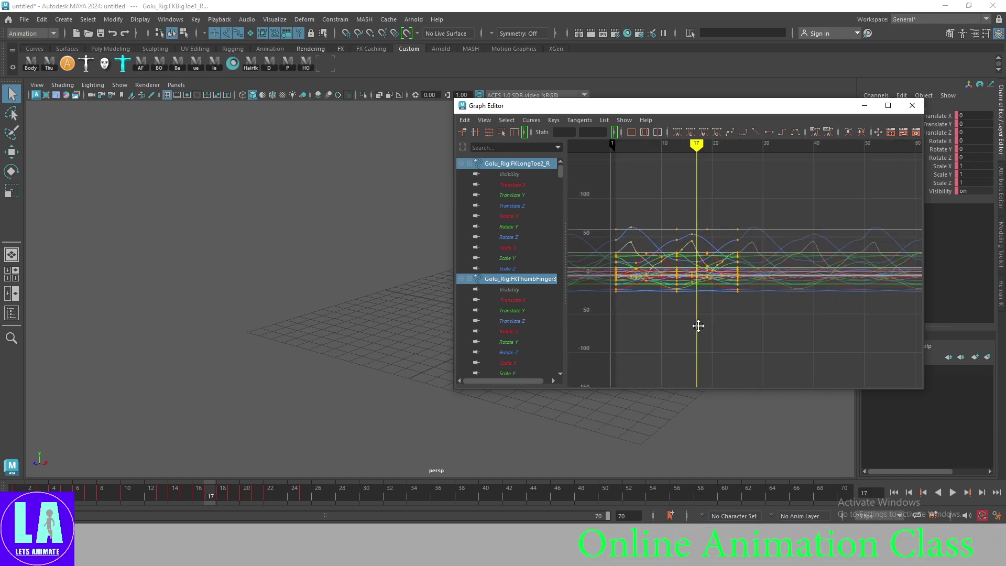
scroll(831, 234, "down", 3)
scroll(847, 271, "down", 3)
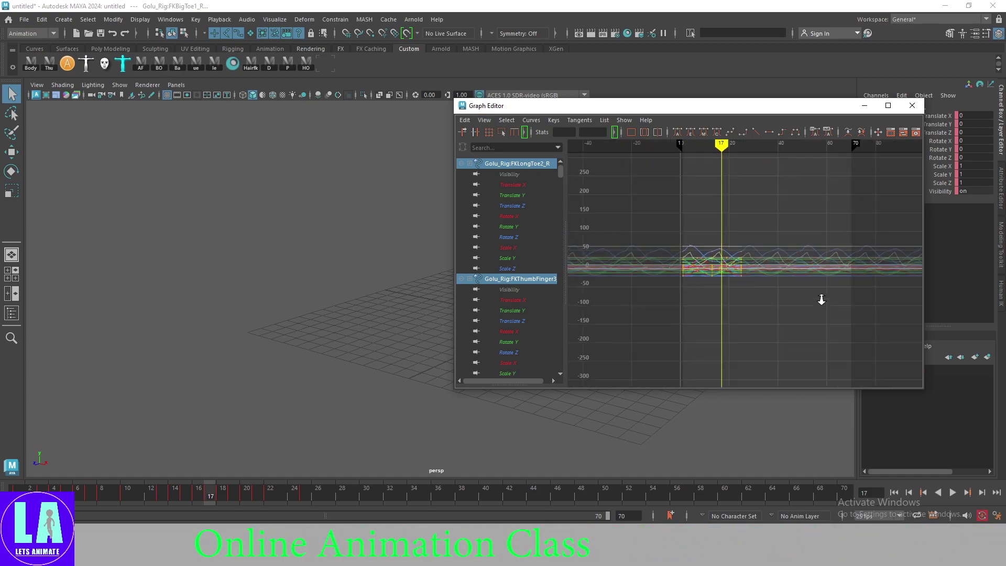
left_click_drag(621, 186, 862, 350)
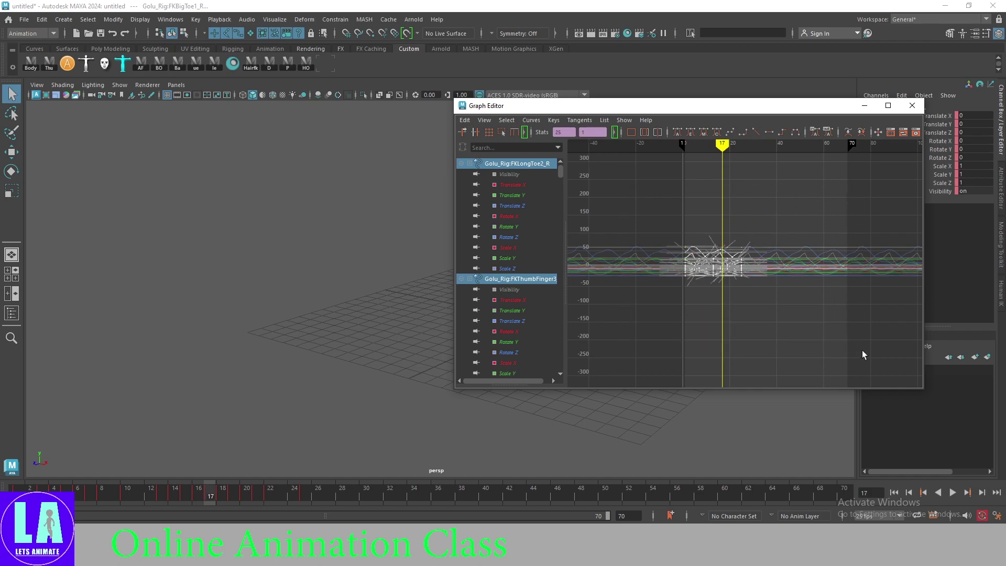
scroll(298, 361, "up", 2)
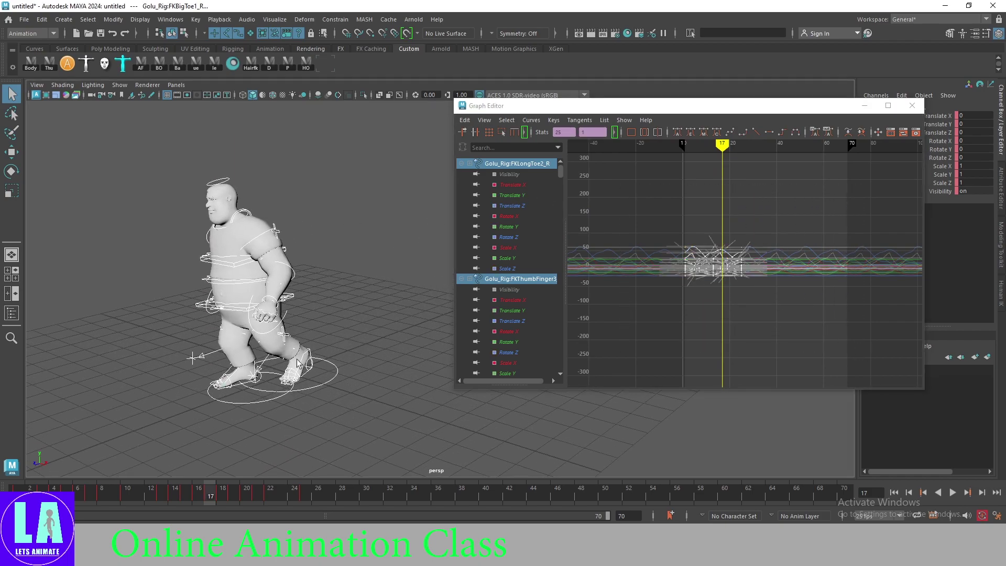
Step: Reselect all rig controls and delete every key shown in the Graph Editor
left_click(341, 251)
left_click_drag(94, 143, 393, 464)
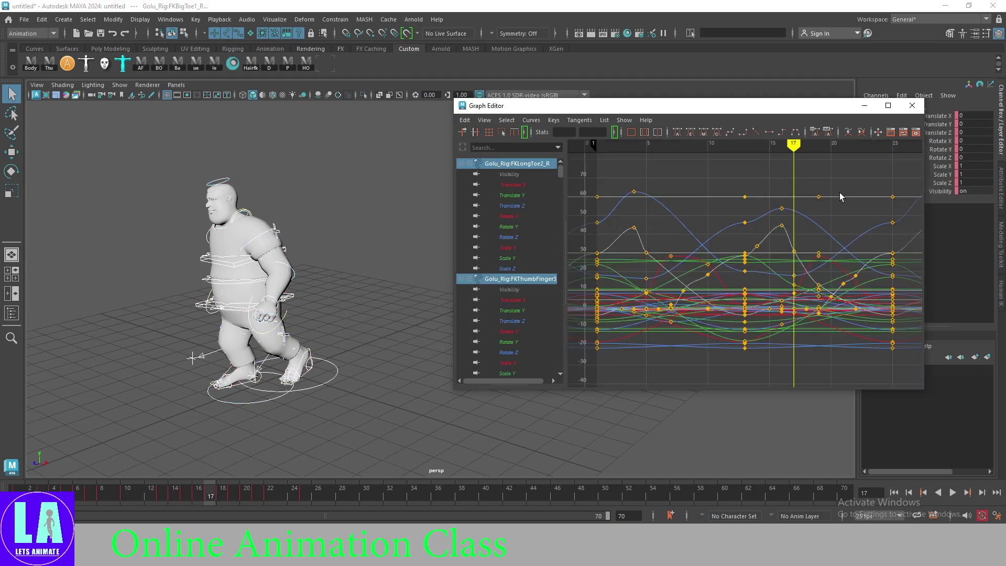
scroll(824, 246, "down", 3)
scroll(775, 262, "down", 3)
scroll(707, 236, "down", 3)
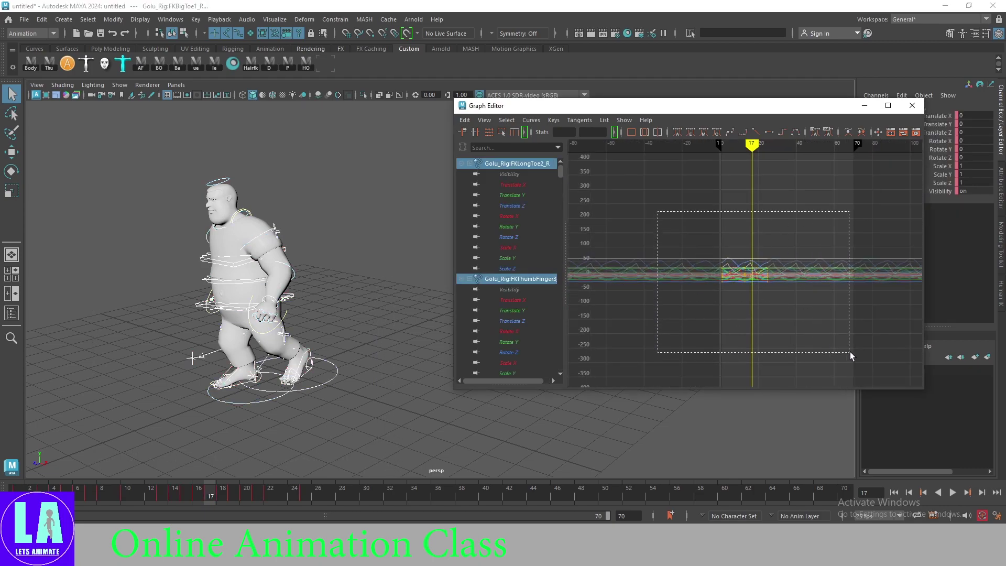
left_click_drag(850, 351, 849, 354)
key("f")
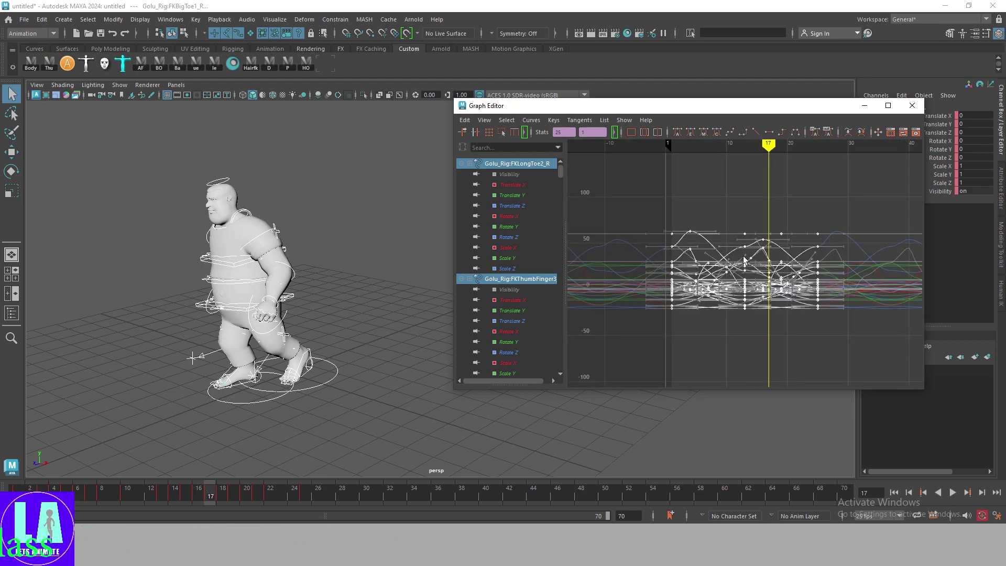
key("Delete")
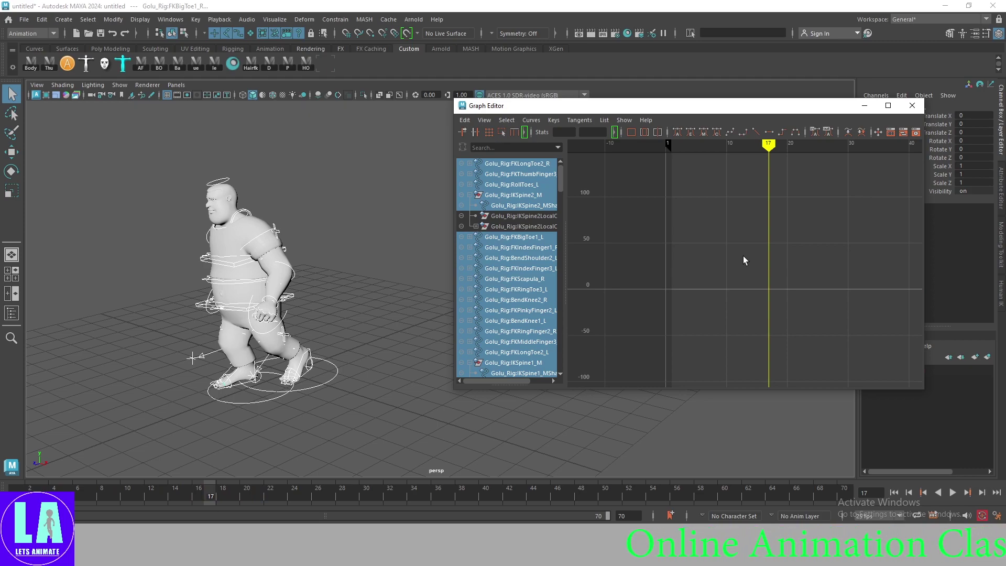
Step: Close the Graph Editor, confirm on playback no keys remain, and select the master control
left_click(865, 105)
key("alt+v")
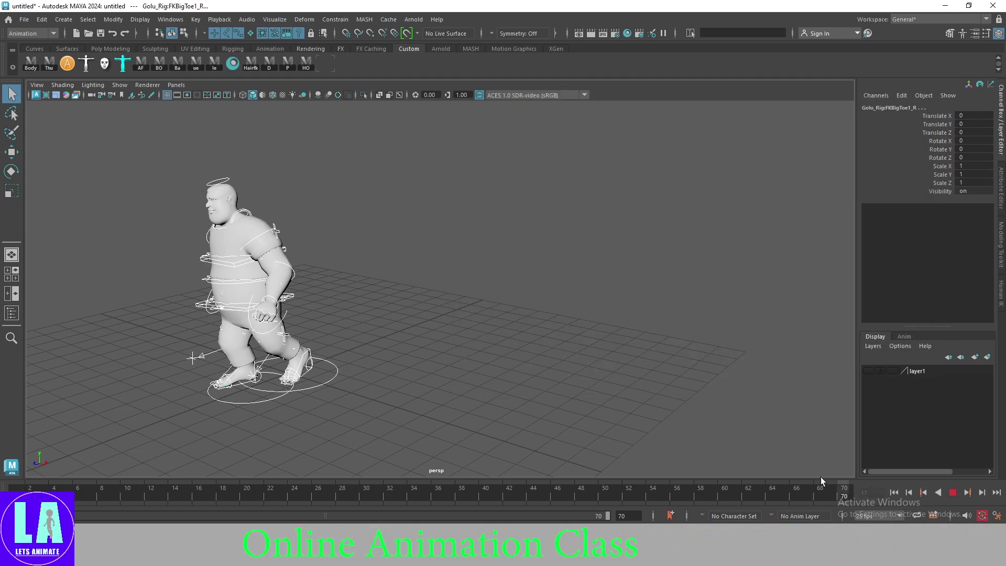
key("alt+v")
key("shift+alt+v")
left_click(334, 375)
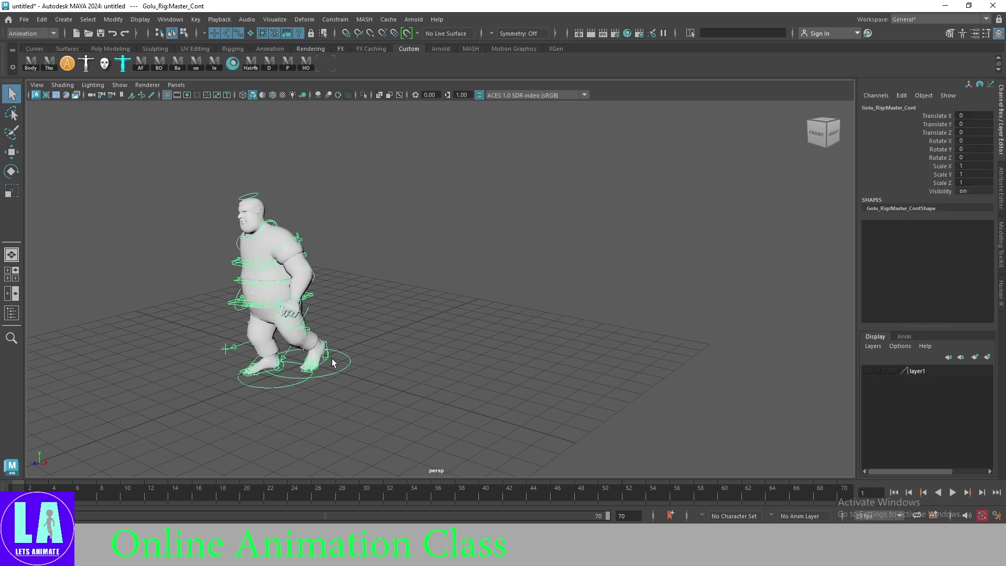
Step: Import Golu_Progresive Walk.anim onto the rig with the Clipboard time range
left_click(23, 21)
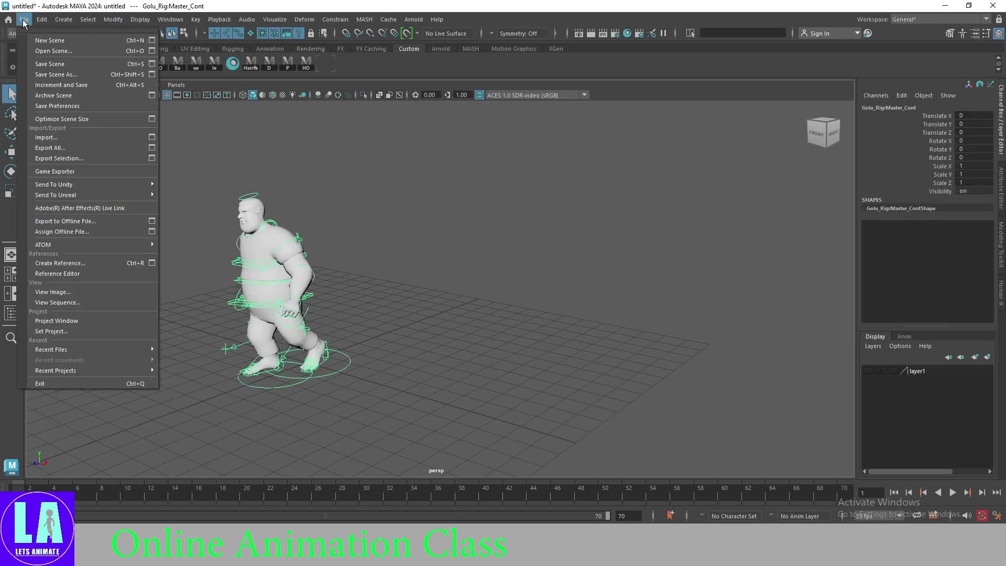
left_click(153, 137)
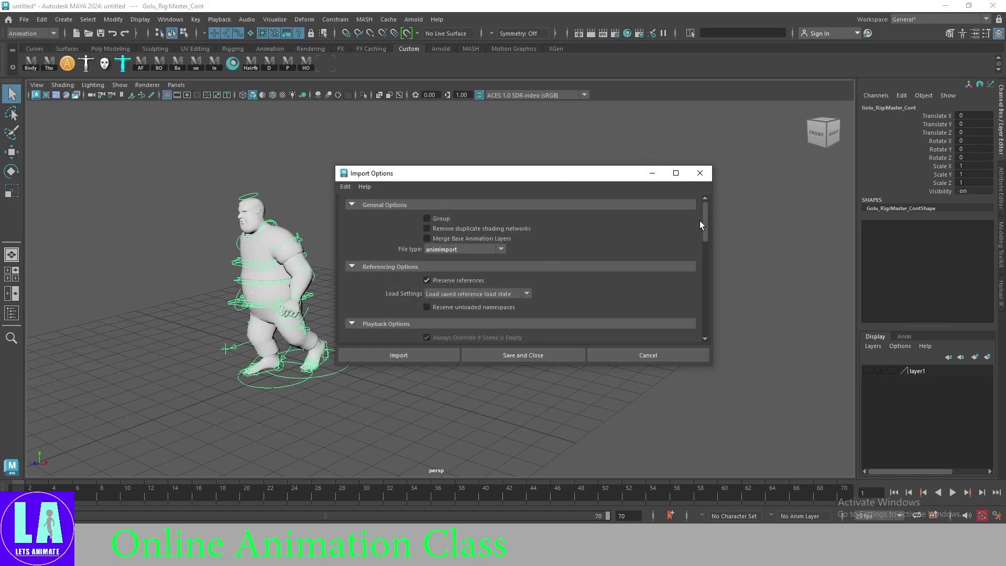
left_click_drag(705, 224, 706, 310)
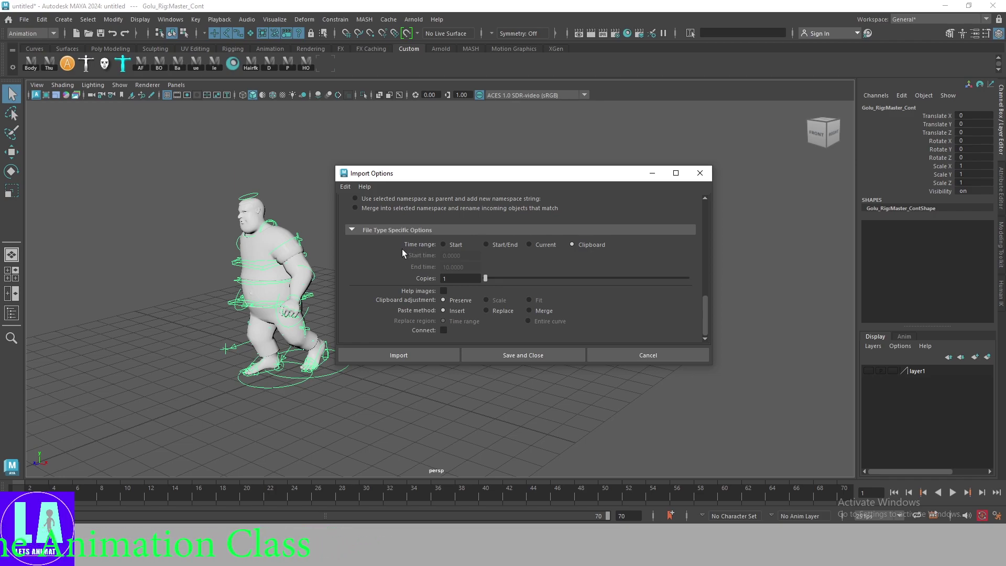
left_click(448, 243)
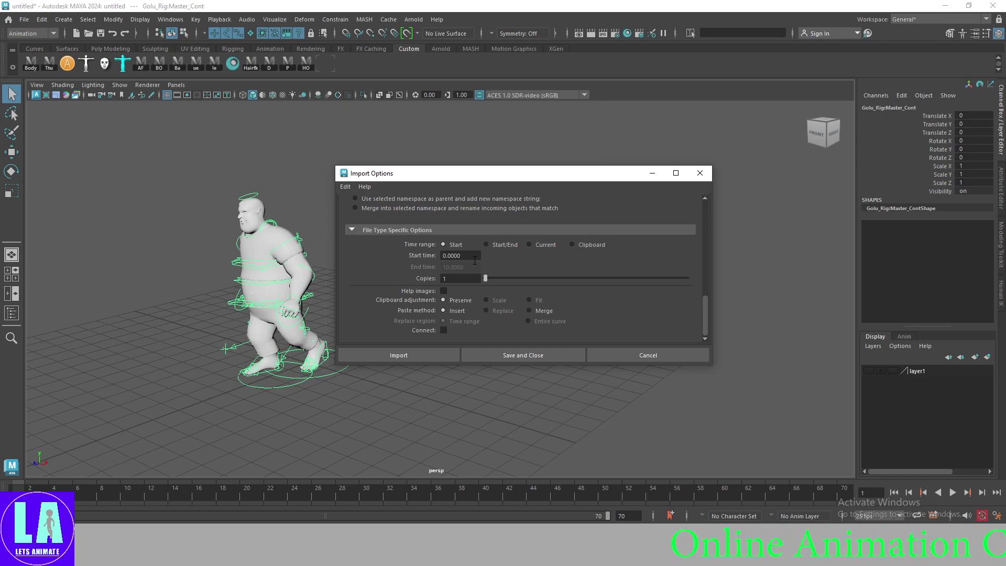
left_click(573, 245)
left_click(414, 355)
left_click(551, 170)
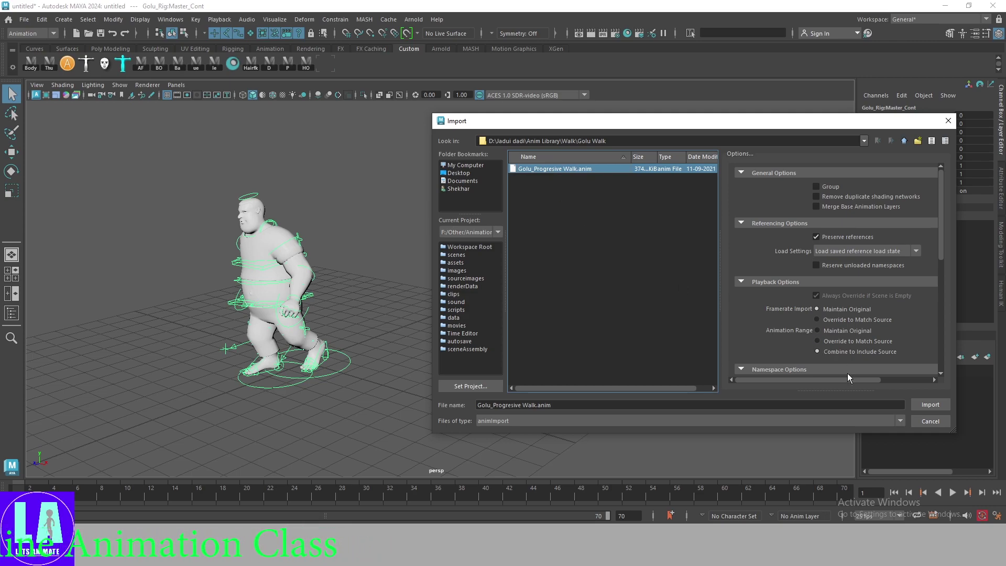
left_click(921, 401)
Step: Confirm the walk import, play it back, and select all rig controls
left_click(410, 264)
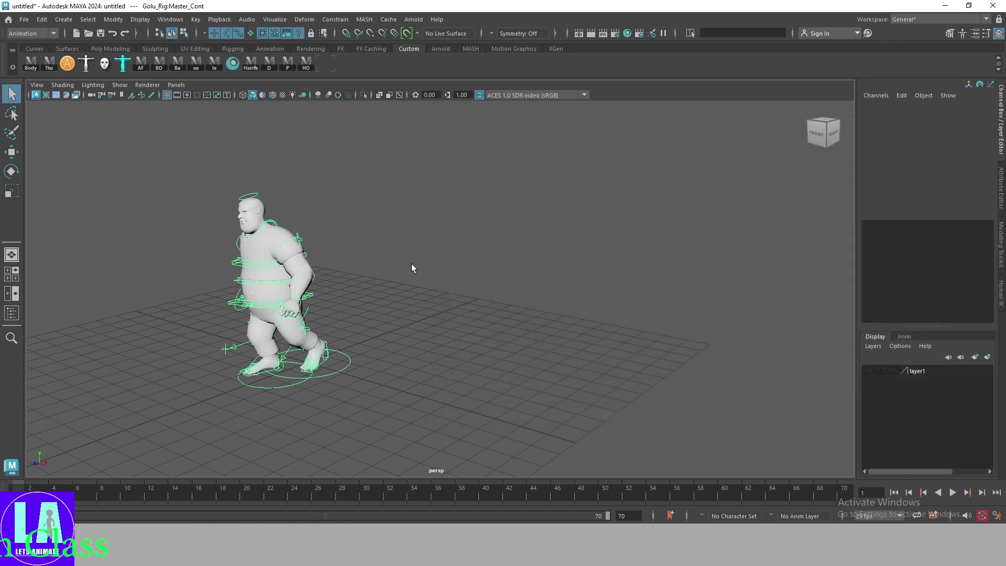
key("alt+v")
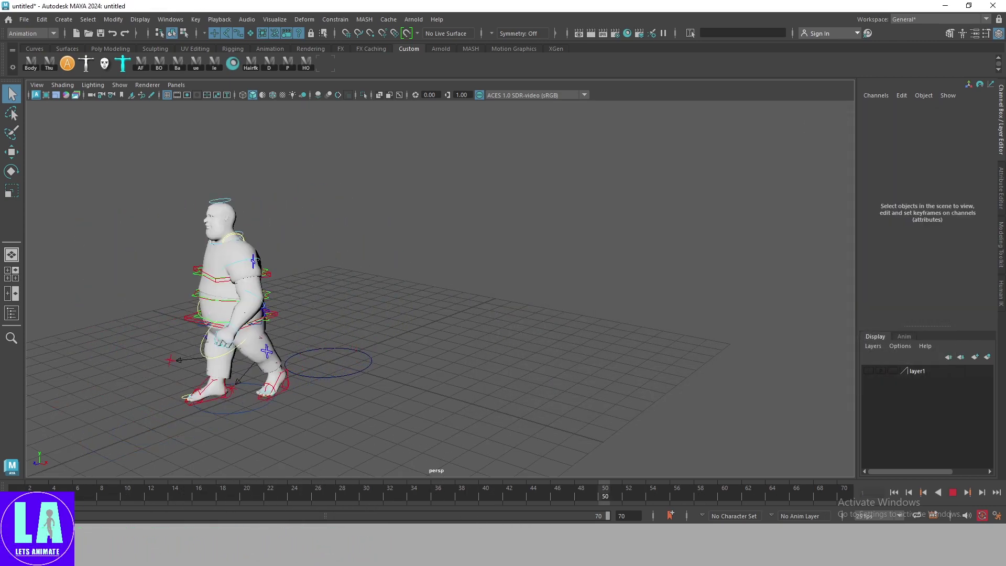
right_click_drag(463, 368, 403, 341, "alt")
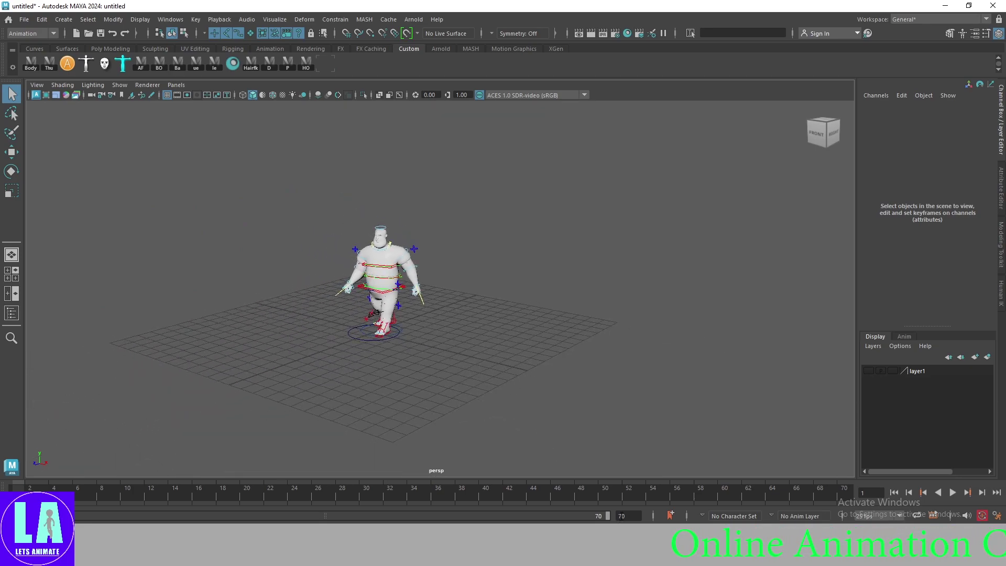
left_click_drag(281, 173, 543, 438)
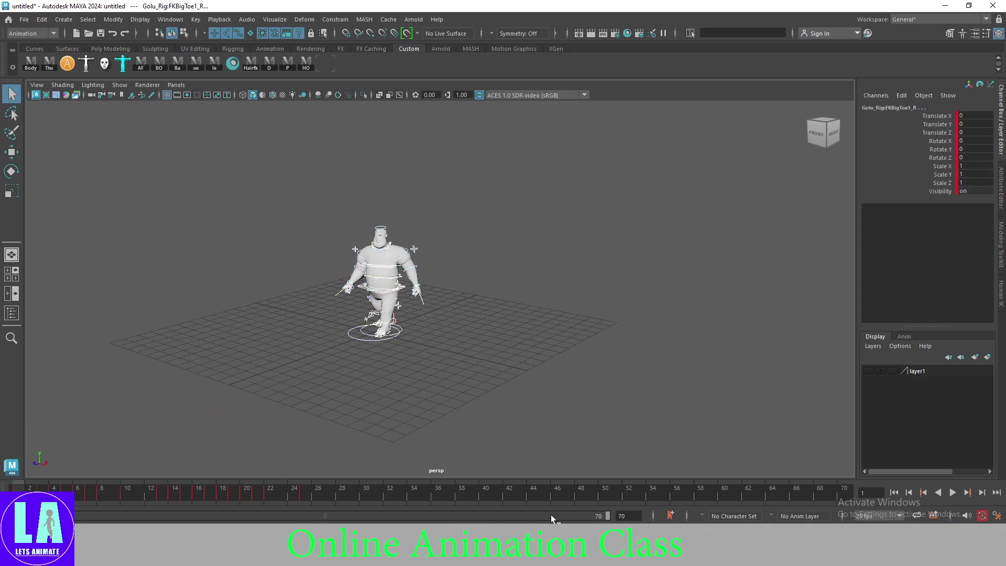
Step: Scrub the imported walk between frames 25 and 50 to review the foot motion
left_click(307, 490)
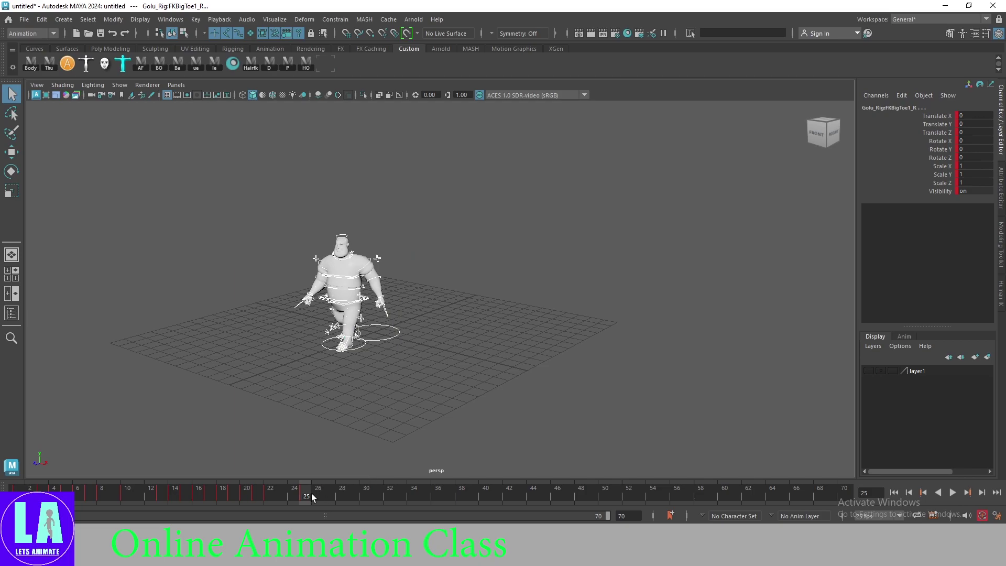
left_click_drag(311, 497, 605, 509)
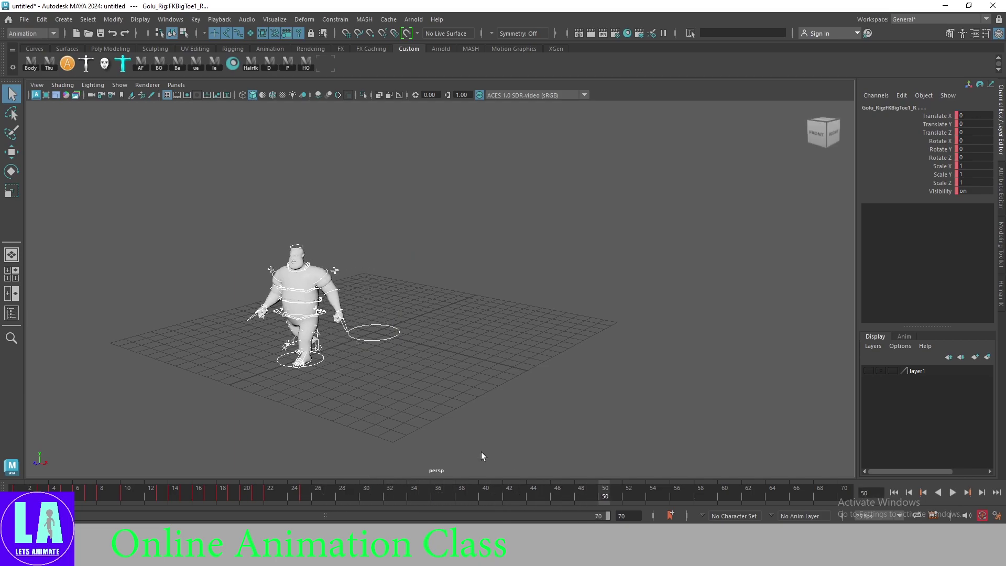
scroll(568, 406, "up", 3)
scroll(485, 339, "up", 5)
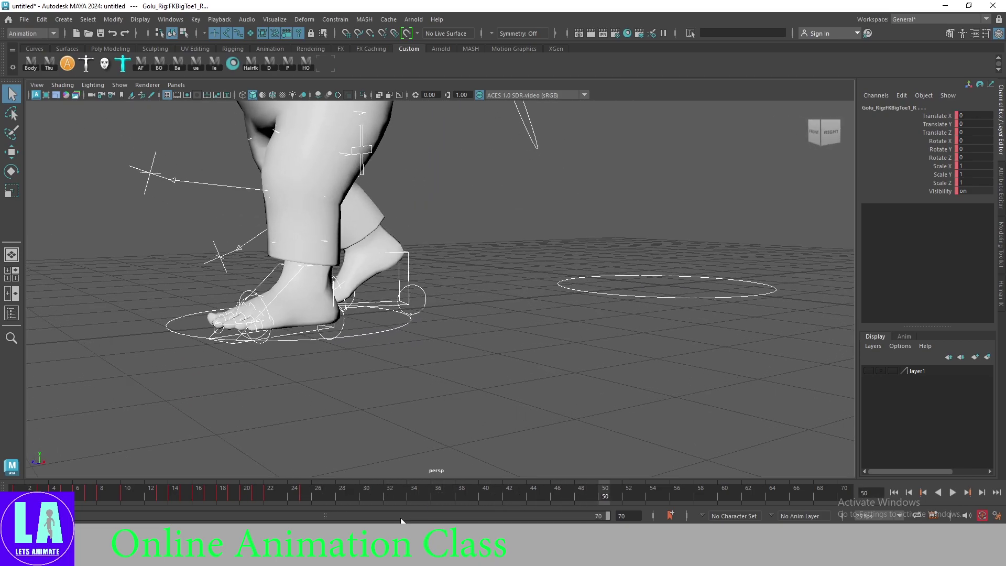
mouse_move(401, 497)
left_mouse_down()
mouse_move(586, 505)
mouse_move(448, 495)
mouse_move(567, 495)
mouse_move(349, 493)
mouse_move(550, 504)
mouse_move(298, 492)
left_mouse_up()
scroll(326, 263, "down", 5)
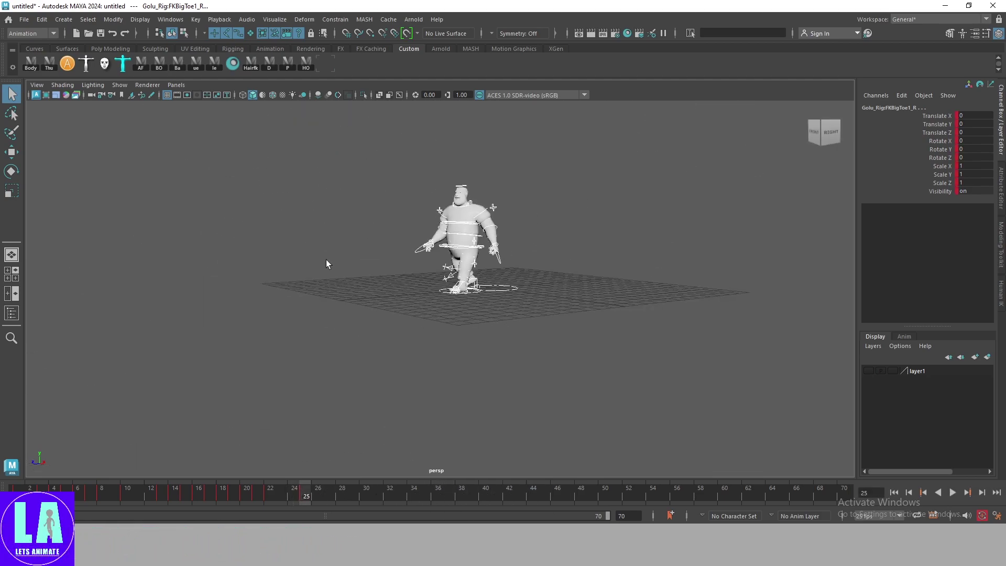
mouse_move(326, 263)
left_mouse_down("alt")
mouse_move(471, 348)
mouse_move(359, 493)
left_mouse_up("alt")
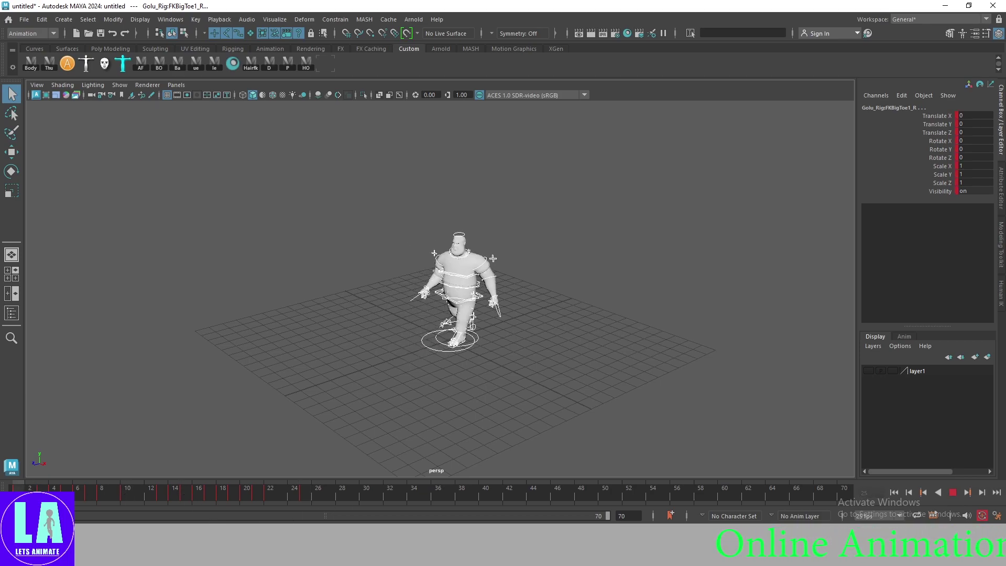
Step: Return to frame 1, reselect the whole rig, and drop the ground circle from the selection
key("alt+shift+v")
right_click_drag(402, 389, 436, 420, "alt")
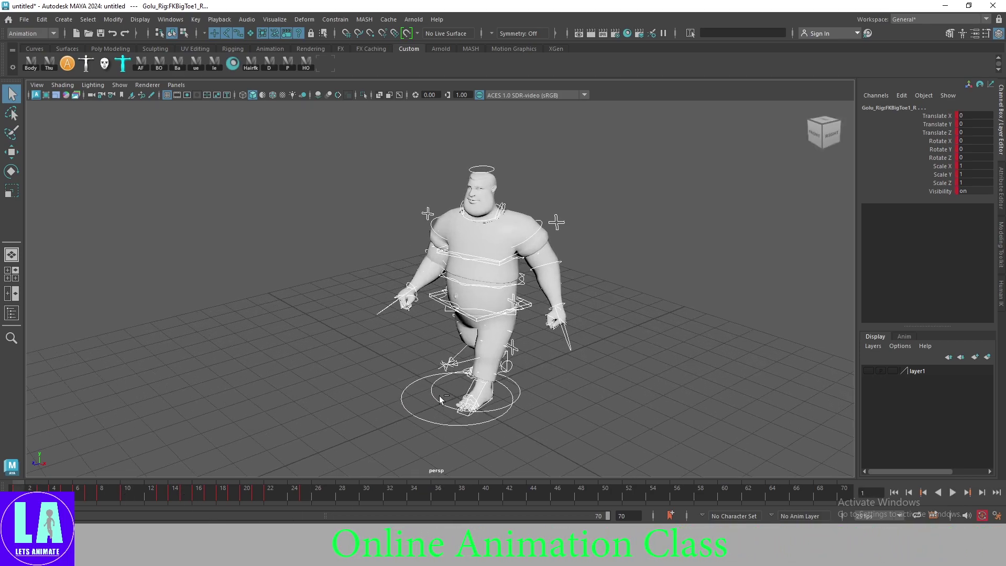
left_click(362, 115)
left_click_drag(322, 109, 683, 471)
left_click_drag(438, 397, 326, 416, "ctrl")
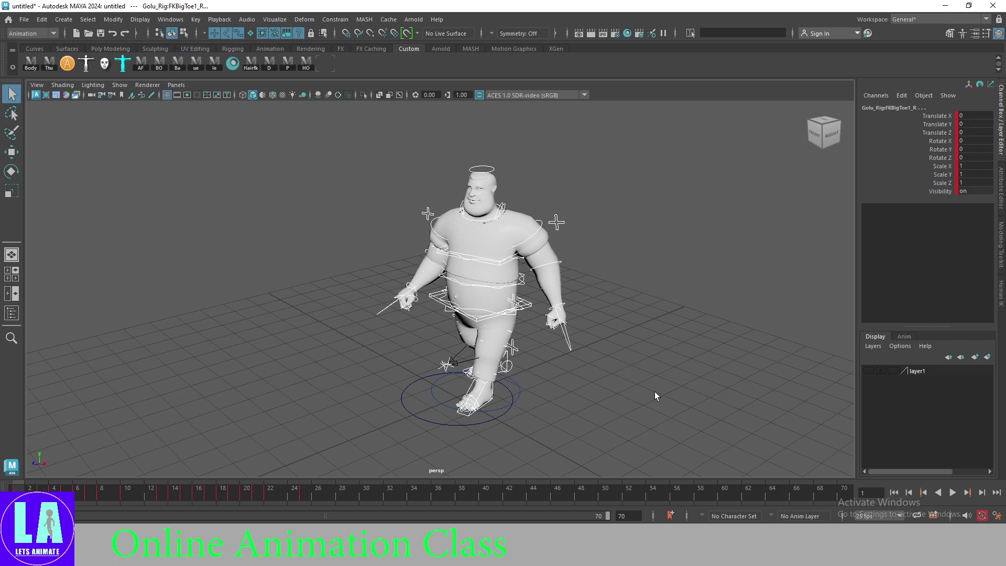
Step: Select all walk keys in the Graph Editor and set Post Infinity to Cycle
left_click(329, 61)
middle_click_drag(309, 254, 214, 255, "alt")
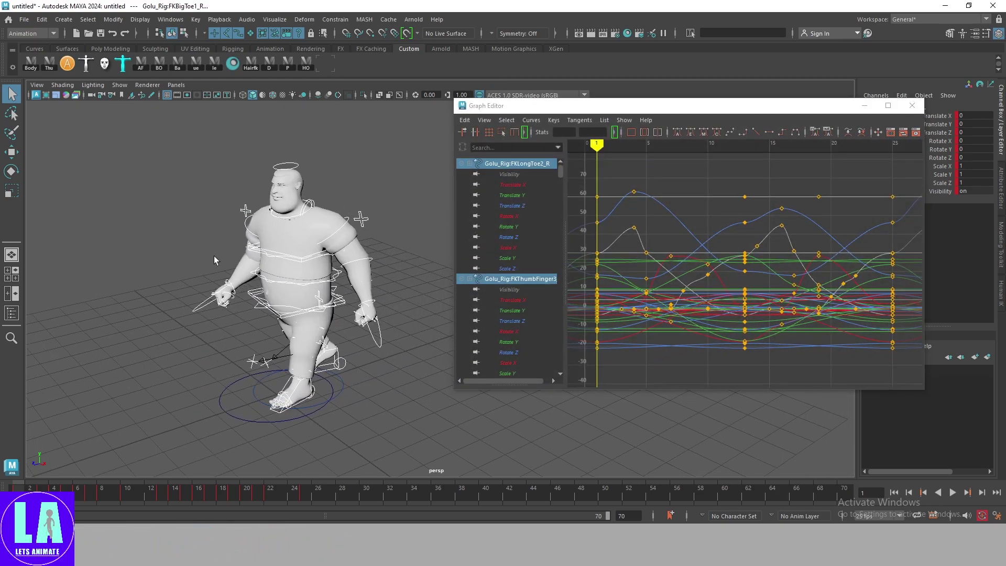
right_click_drag(851, 347, 725, 262, "alt")
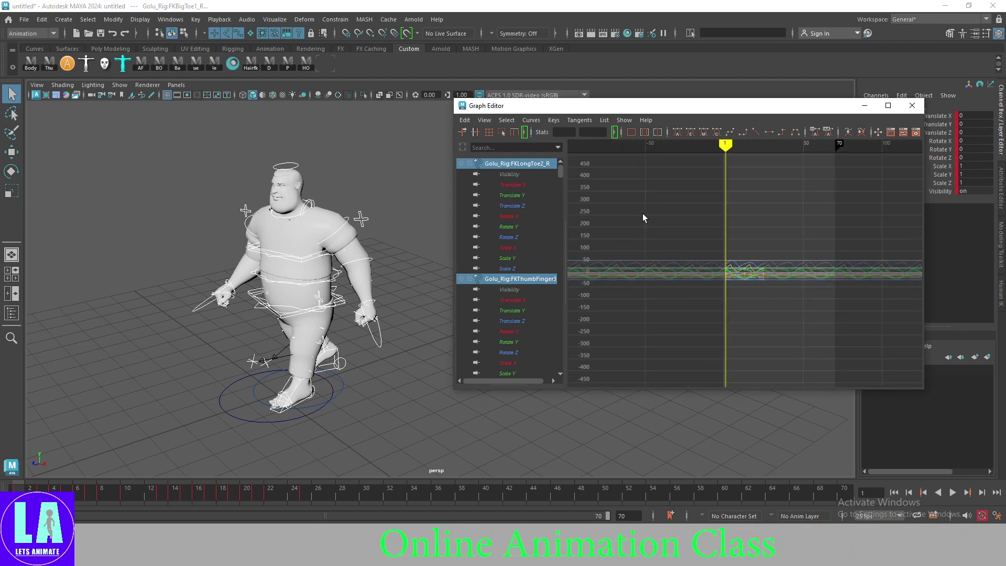
left_click_drag(788, 327, 836, 356)
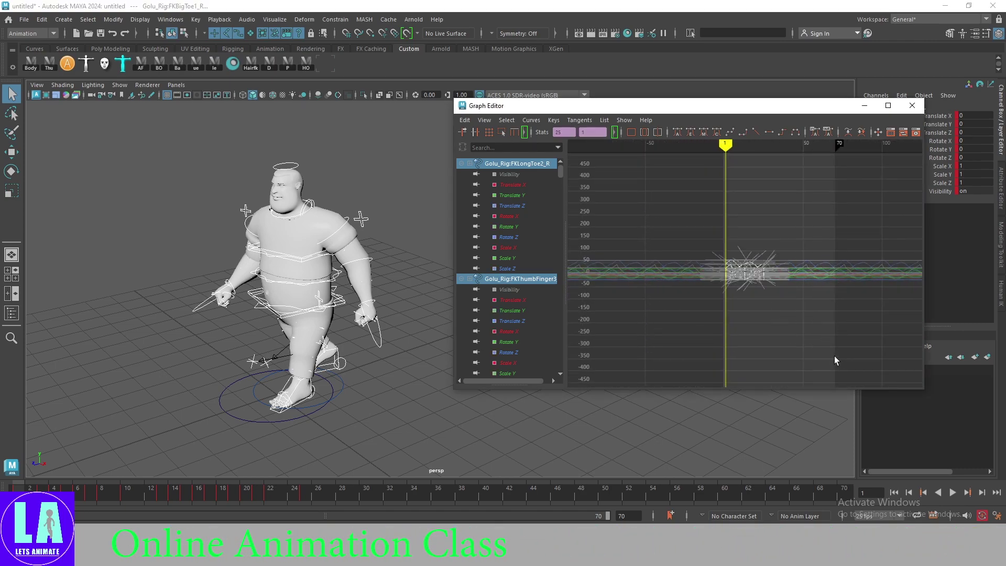
middle_click_drag(822, 353, 781, 328, "alt")
key("a")
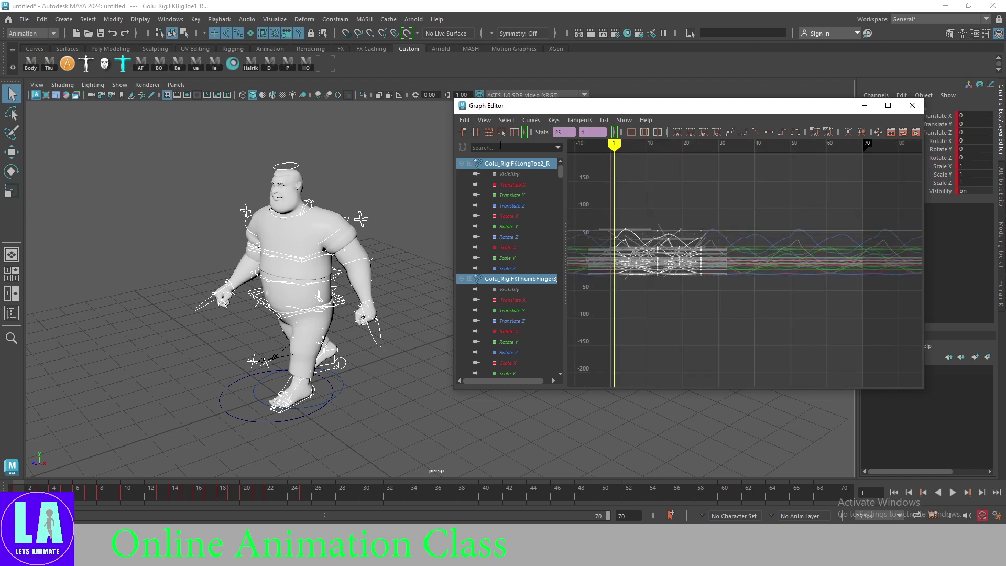
left_click(531, 125)
mouse_move(554, 149)
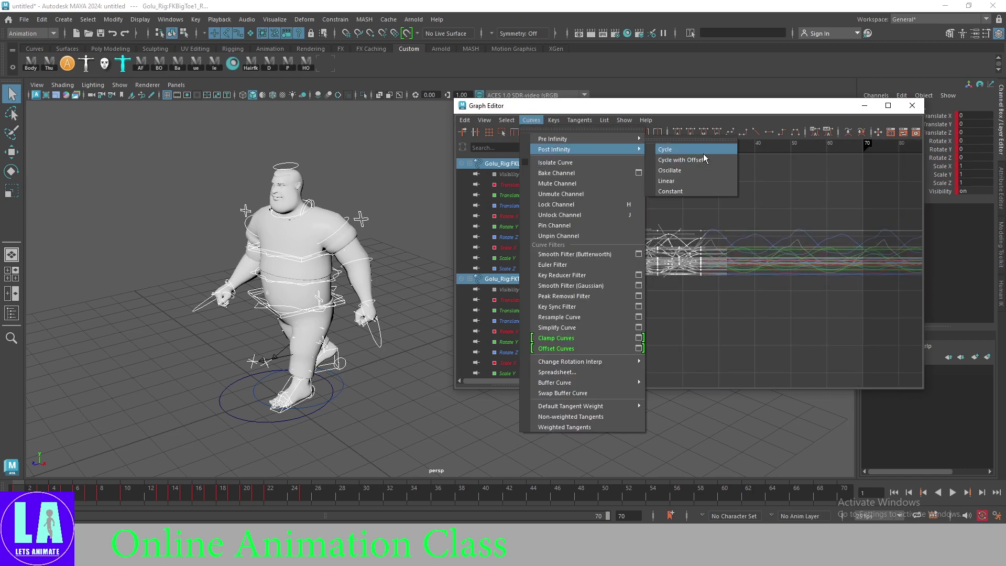
left_click(691, 149)
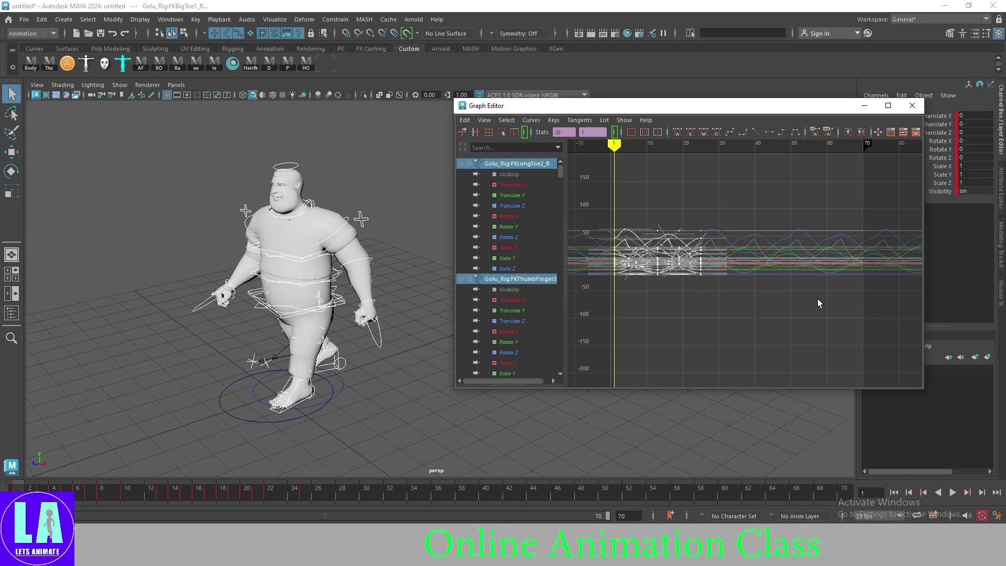
left_click(324, 437)
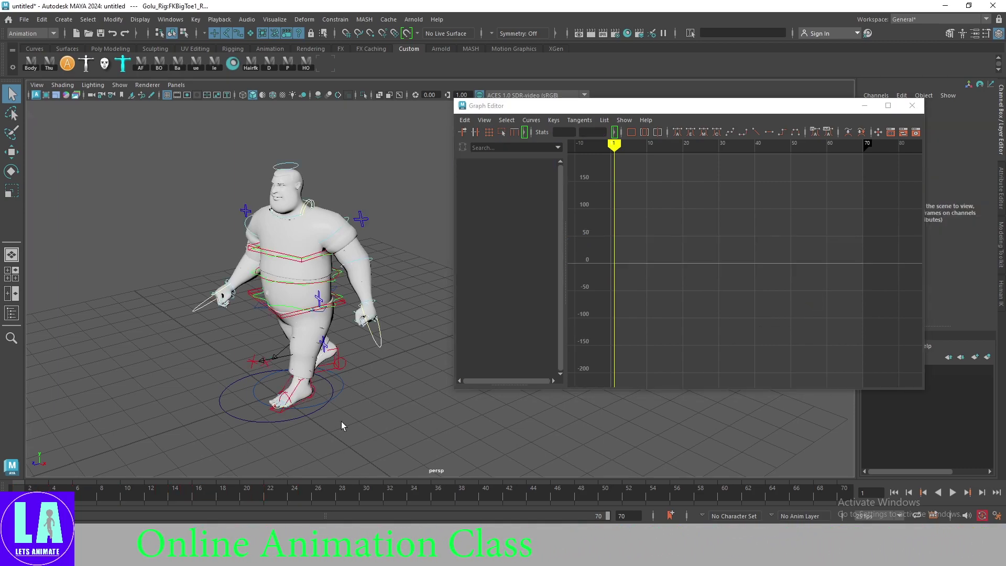
Step: Select Golu_Rig:Main and isolate the keys of its Translate Z curve
left_click(341, 391)
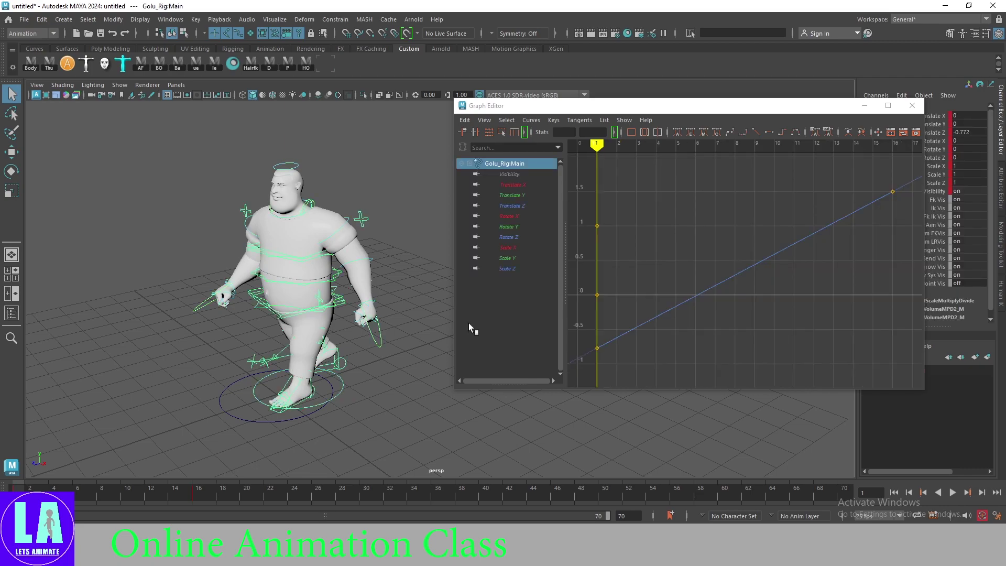
left_click(524, 206)
scroll(806, 278, "down", 3)
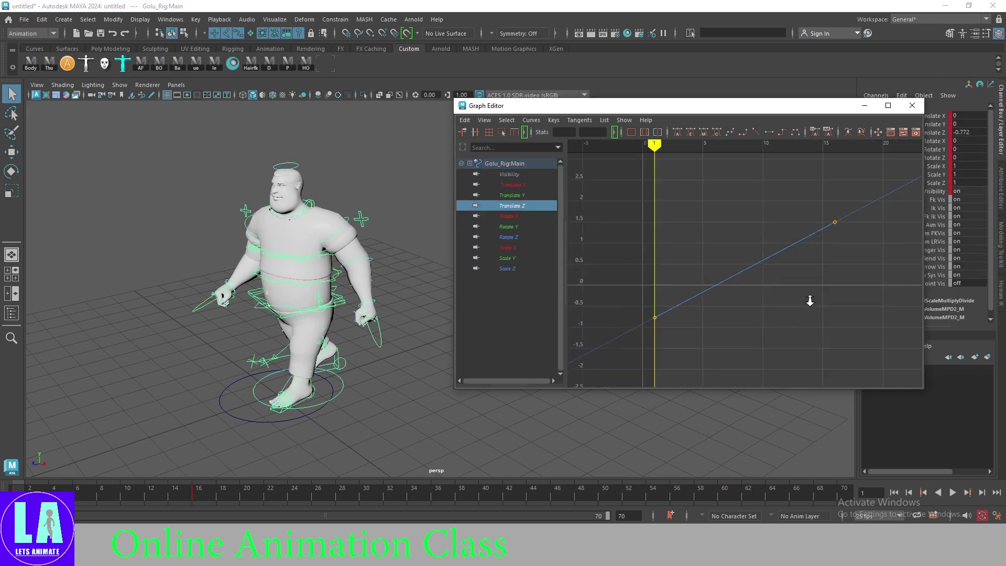
scroll(742, 276, "down", 3)
scroll(681, 251, "up", 2)
scroll(759, 292, "up", 2)
scroll(740, 272, "up", 2)
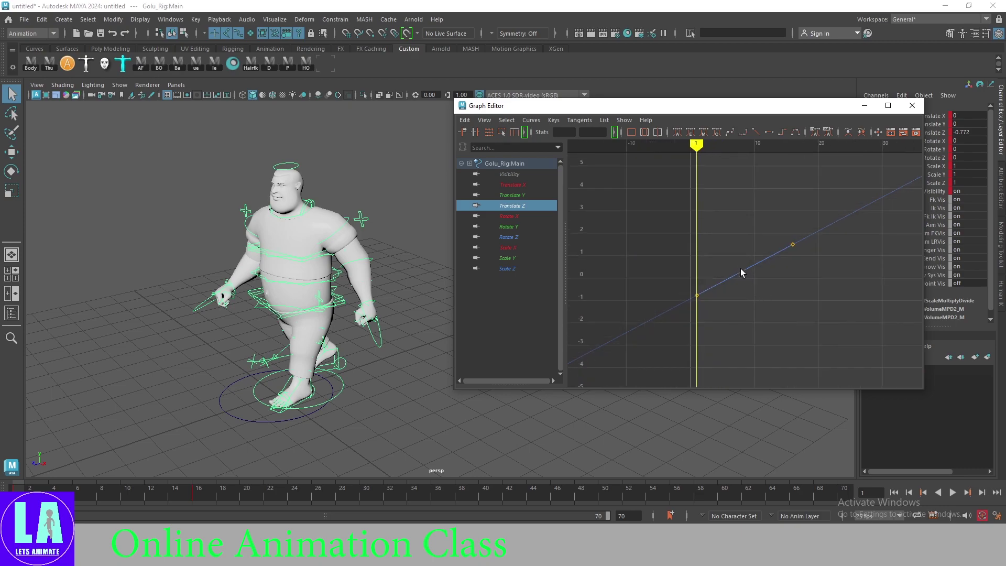
left_click(740, 272)
scroll(780, 314, "down", 2)
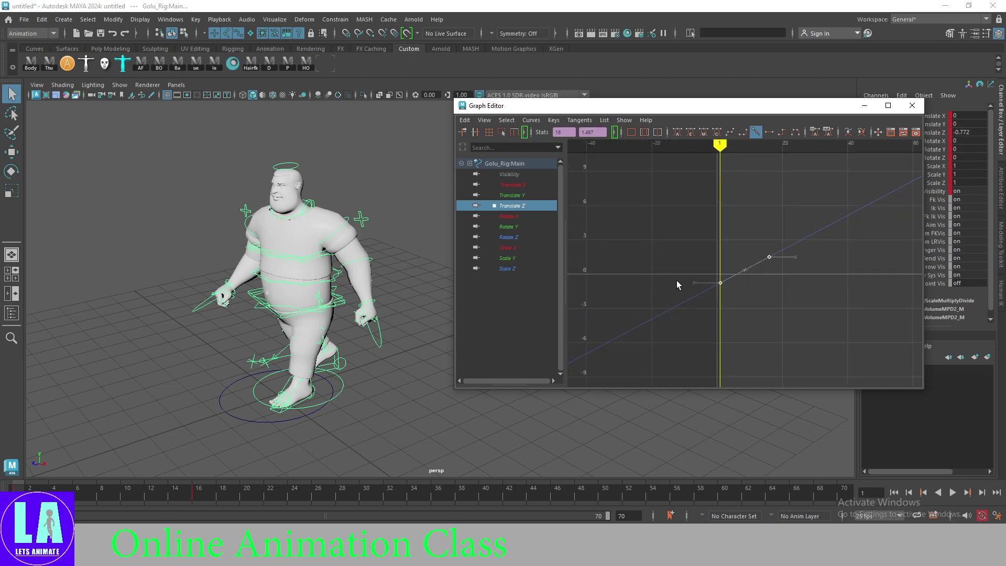
Step: Set Translate Z Post Infinity to Cycle and preview the result in playback
left_click(531, 120)
mouse_move(554, 149)
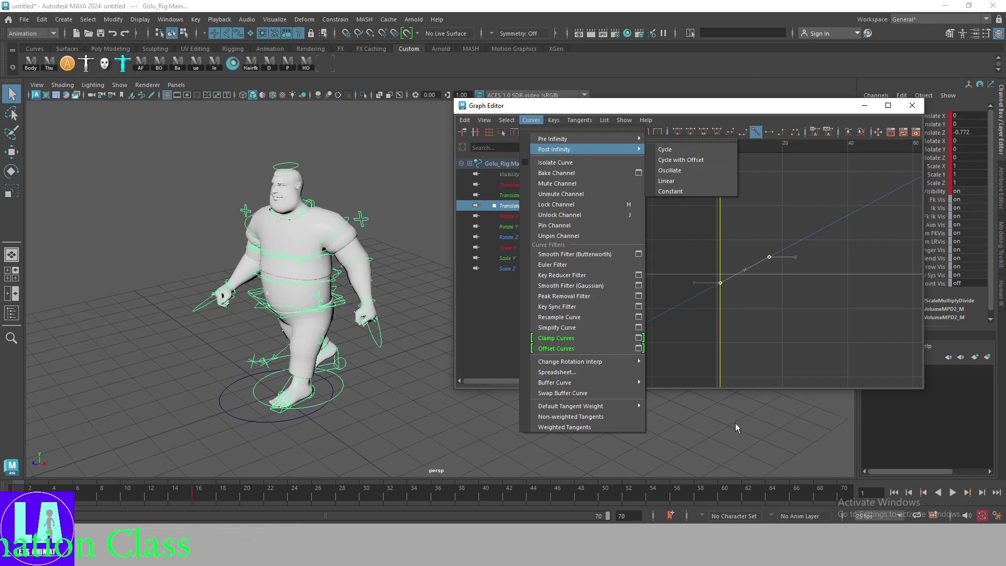
left_click(697, 151)
key("alt+v")
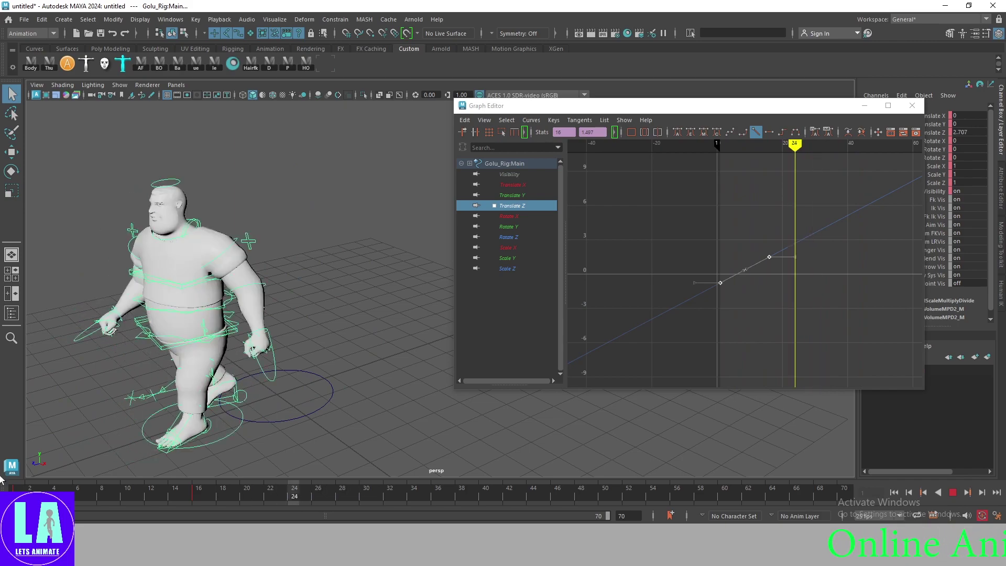
key("alt+shift+v")
left_click(530, 120)
mouse_move(554, 149)
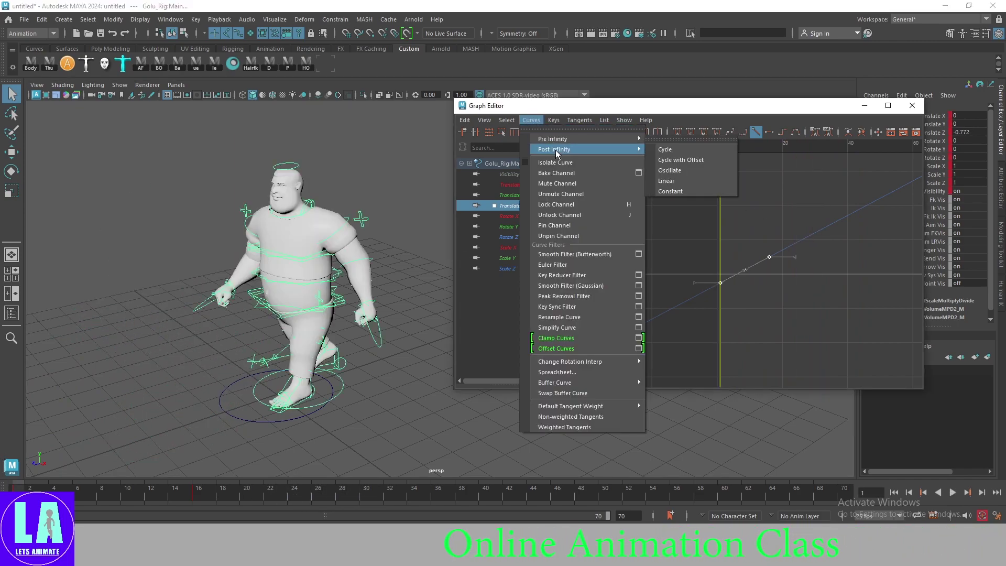
left_click(716, 151)
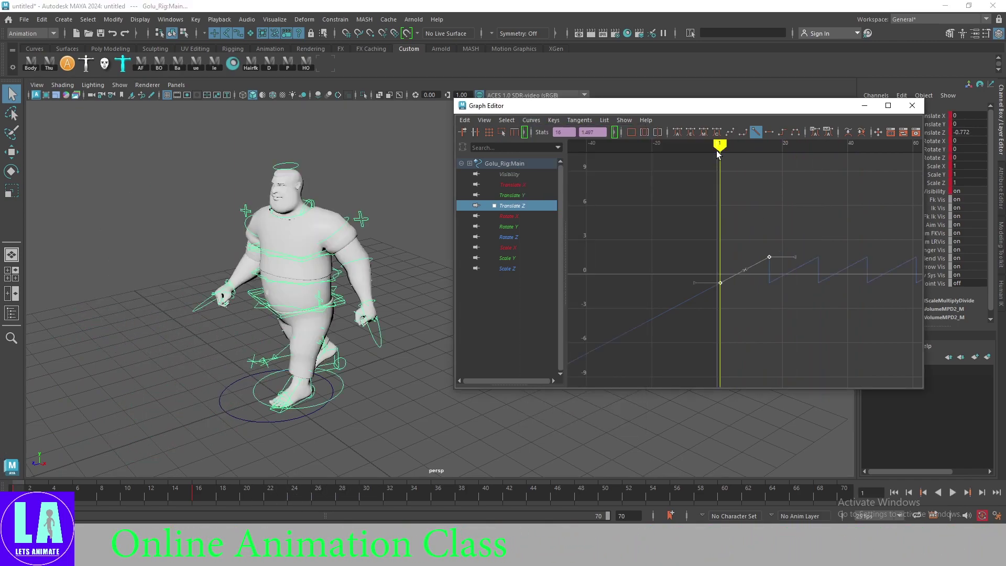
middle_click_drag(761, 244, 671, 269, "alt")
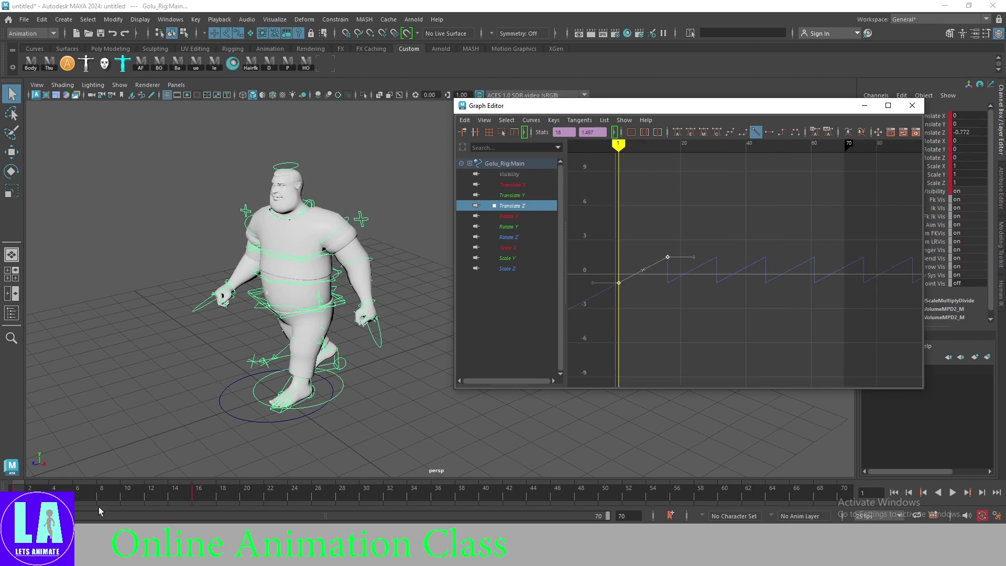
key("alt+v")
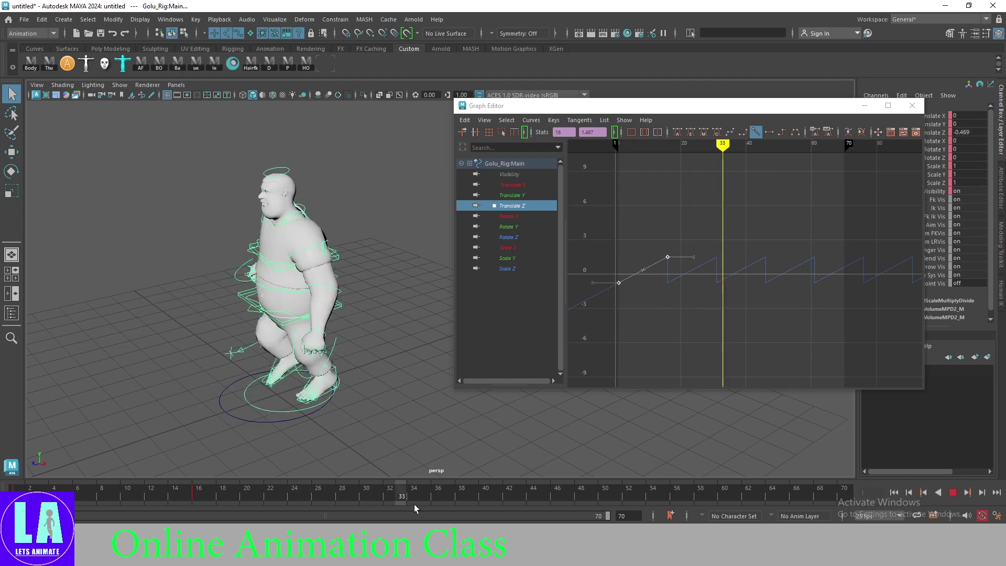
key("Escape")
key("alt+shift+v")
Step: Change Translate Z Post Infinity to Cycle with Offset and close the Graph Editor
left_click(530, 120)
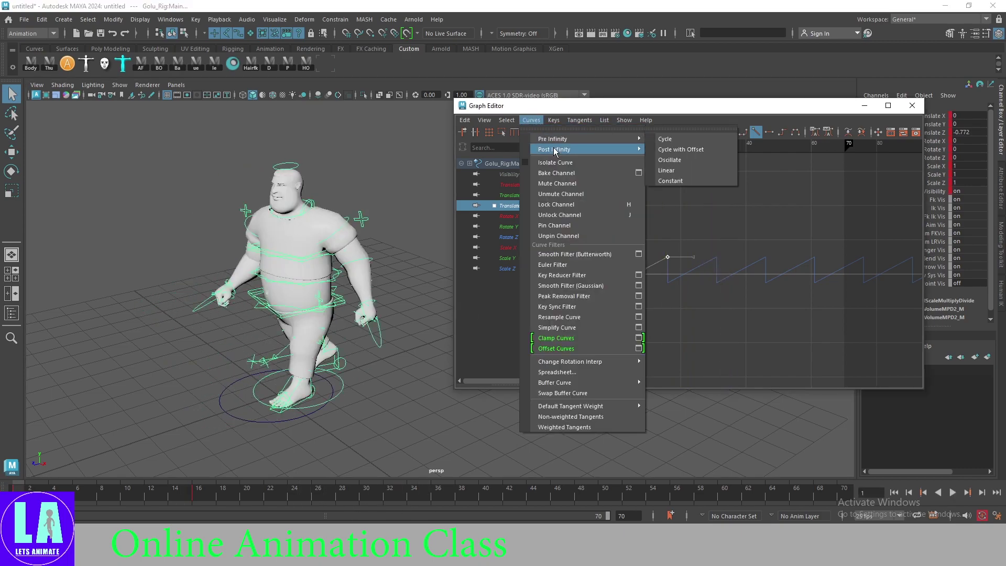
left_click(696, 156)
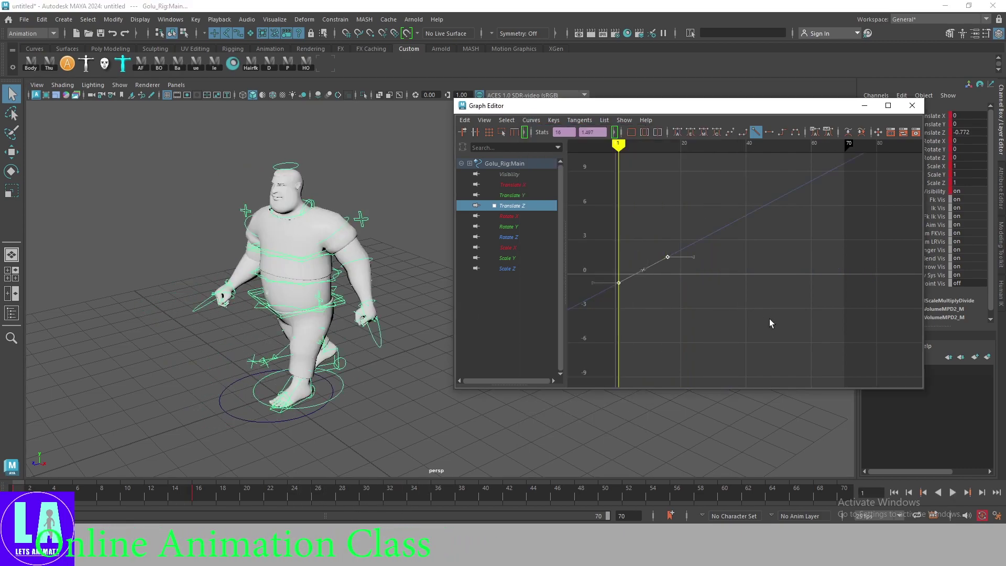
left_click(865, 105)
Step: Frame the rig and play Golu's walk forward across the grid, then stop
key("f")
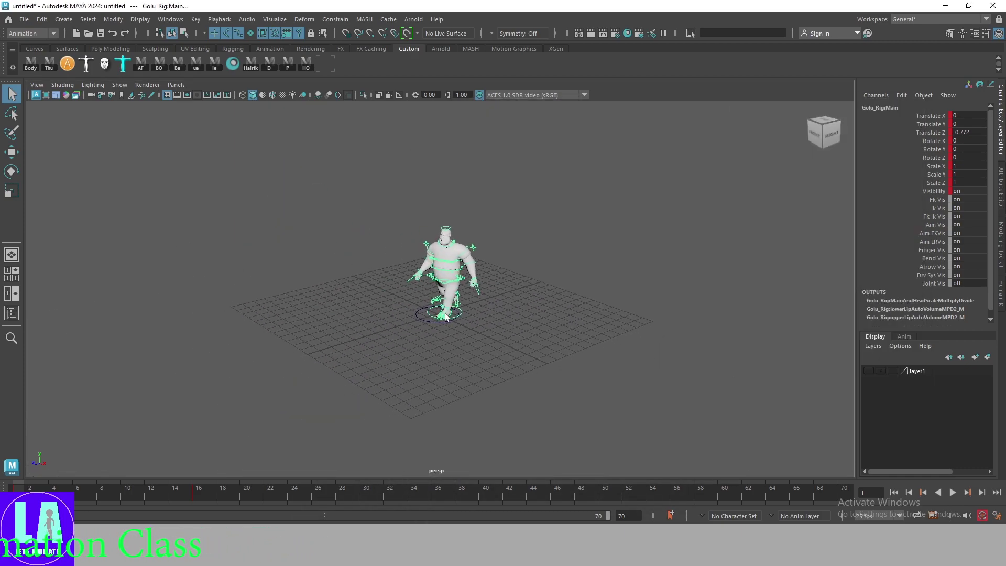
left_click(952, 493)
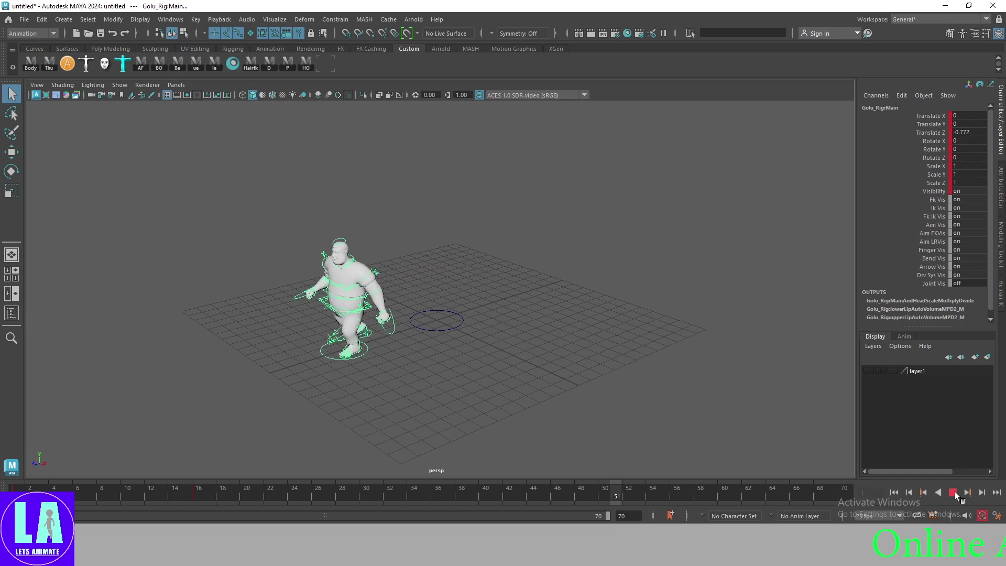
left_click(953, 493)
Step: Reselect all body controls, jump near the timeline end, and open the Graph Editor
scroll(388, 314, "up", 3)
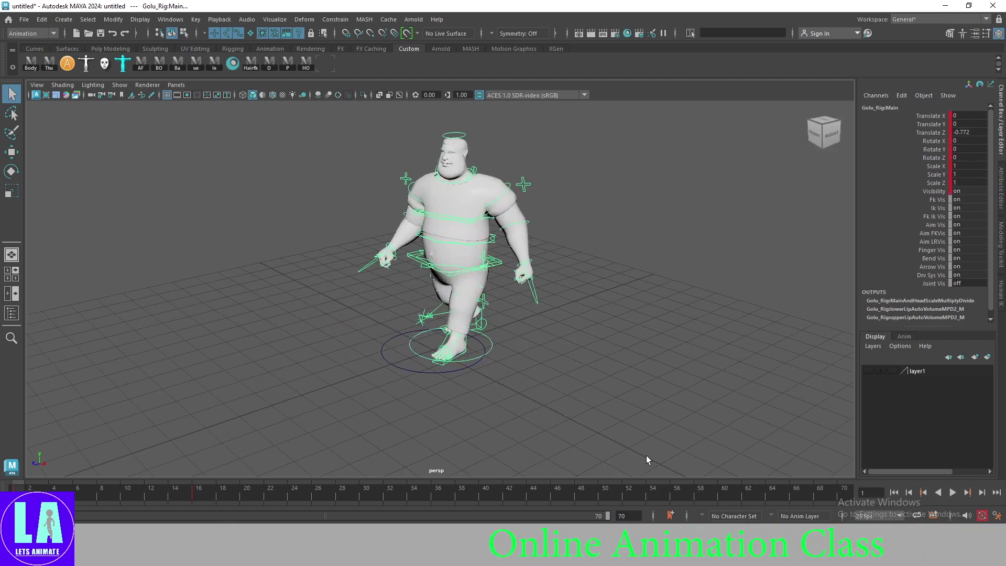
left_click(658, 408)
left_click_drag(587, 362, 608, 382, "alt")
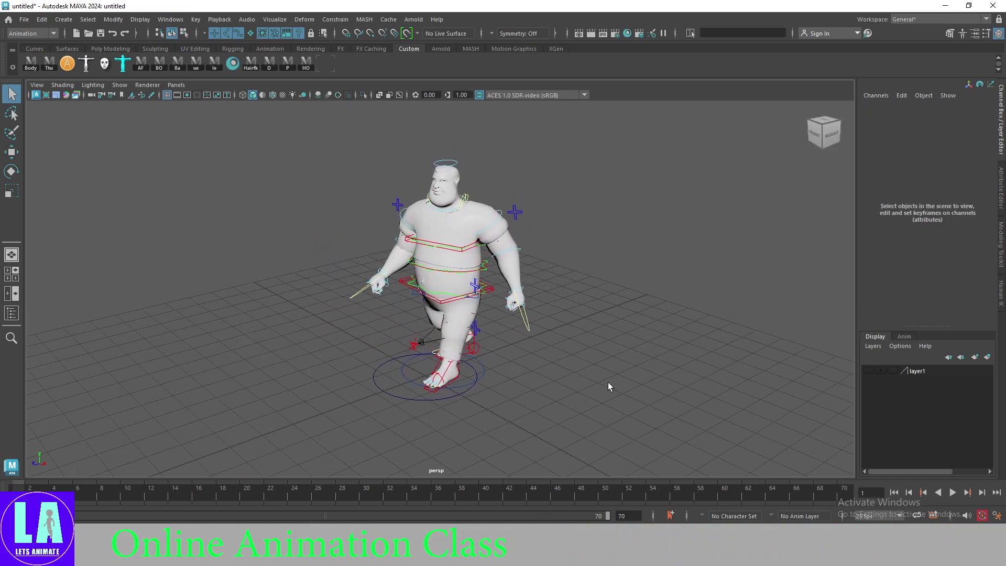
left_click_drag(290, 122, 604, 439)
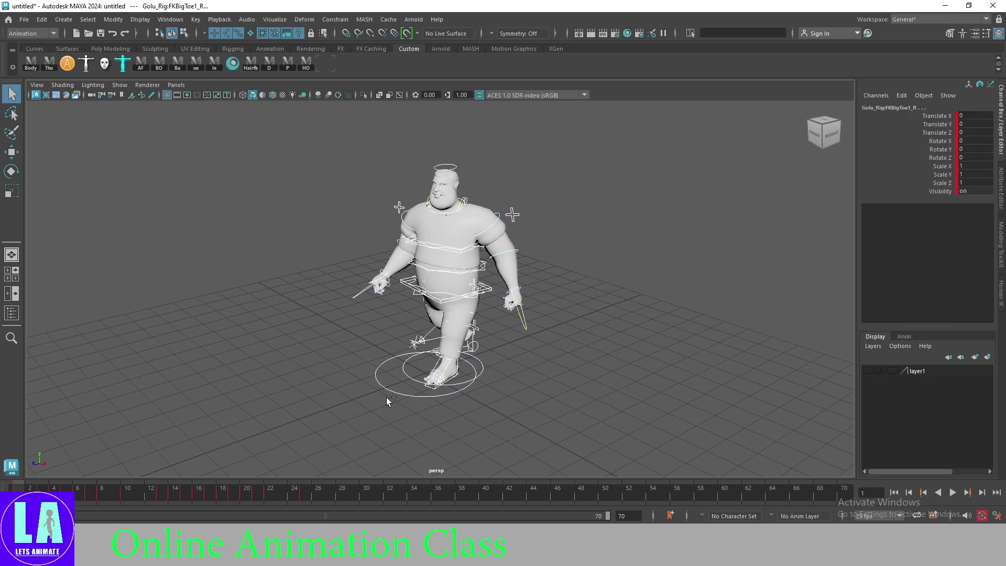
left_click(847, 492)
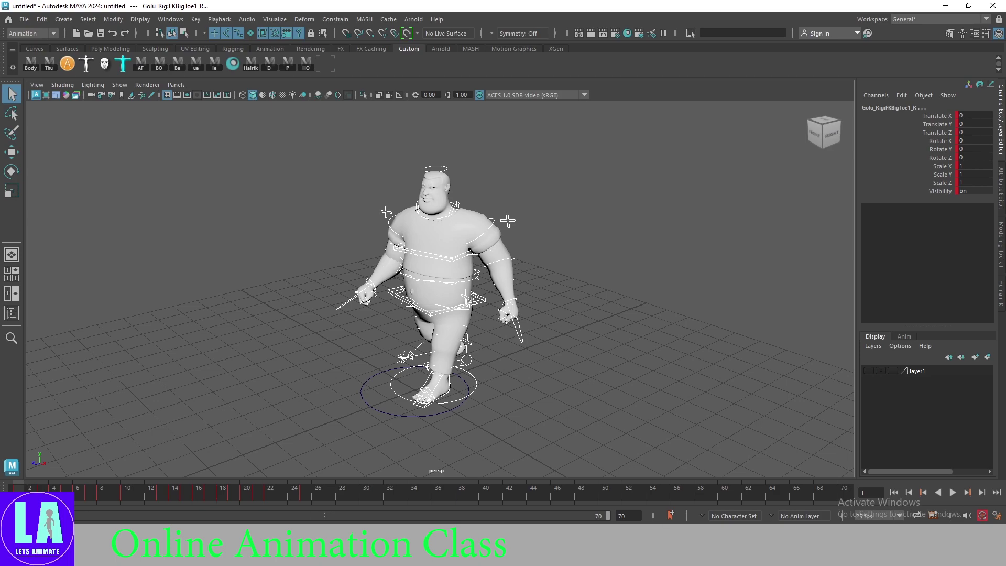
key("shift+g")
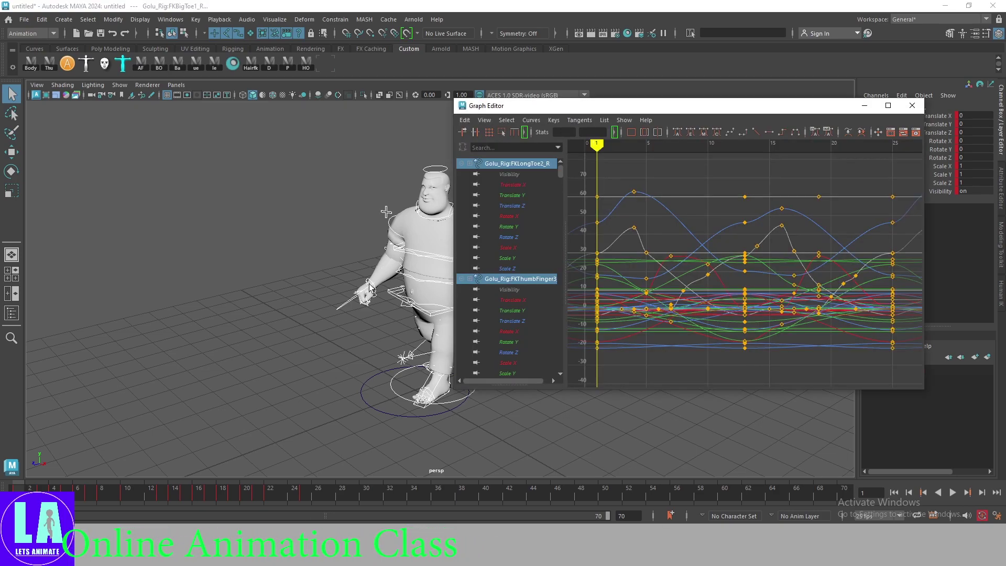
Step: Zoom in on the walk keys and turn off View > Infinity in the Graph Editor
mouse_move(300, 259)
left_mouse_down("alt")
mouse_move(180, 278)
mouse_move(199, 272)
left_mouse_up("alt")
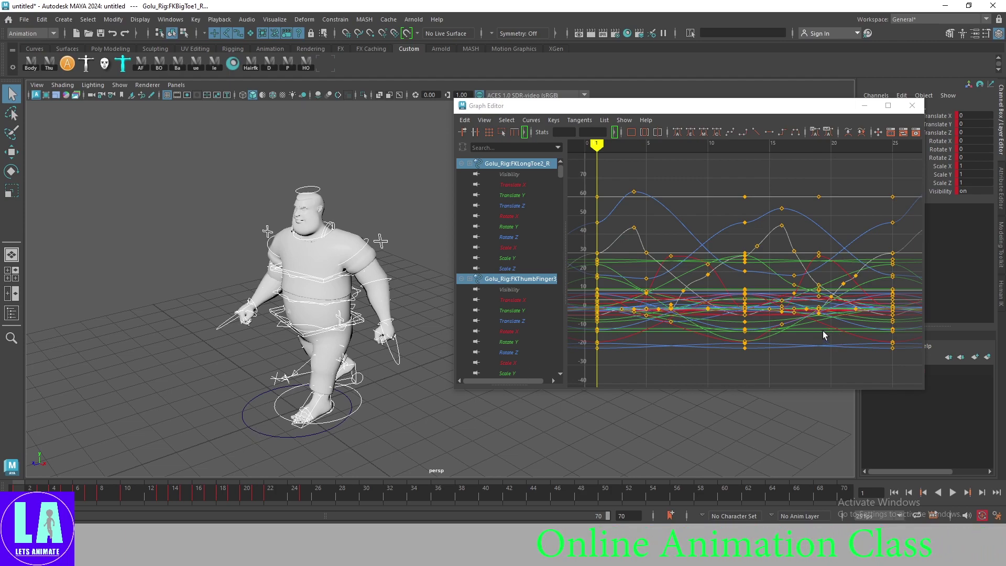
right_click_drag(831, 319, 796, 352, "alt")
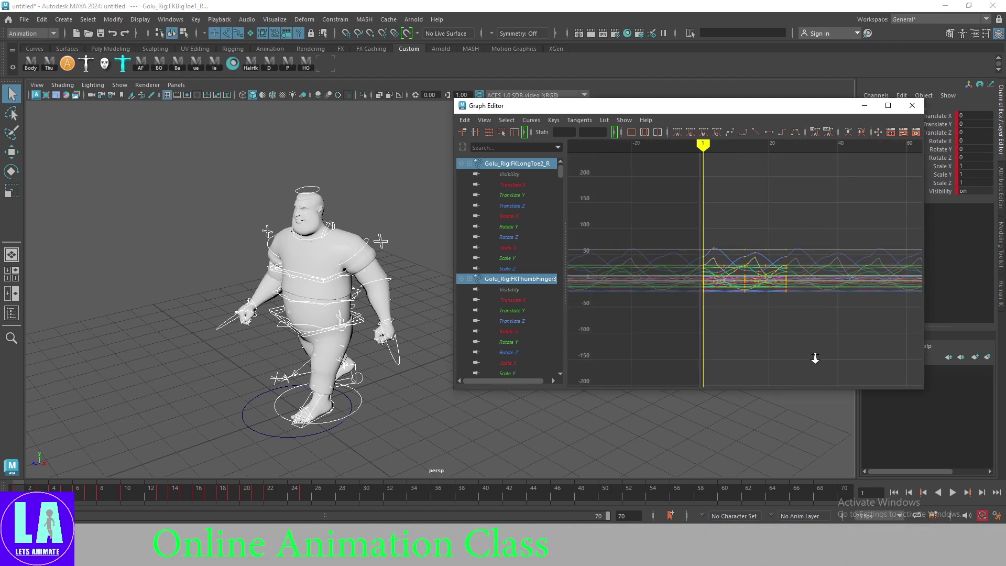
left_click_drag(658, 200, 653, 206)
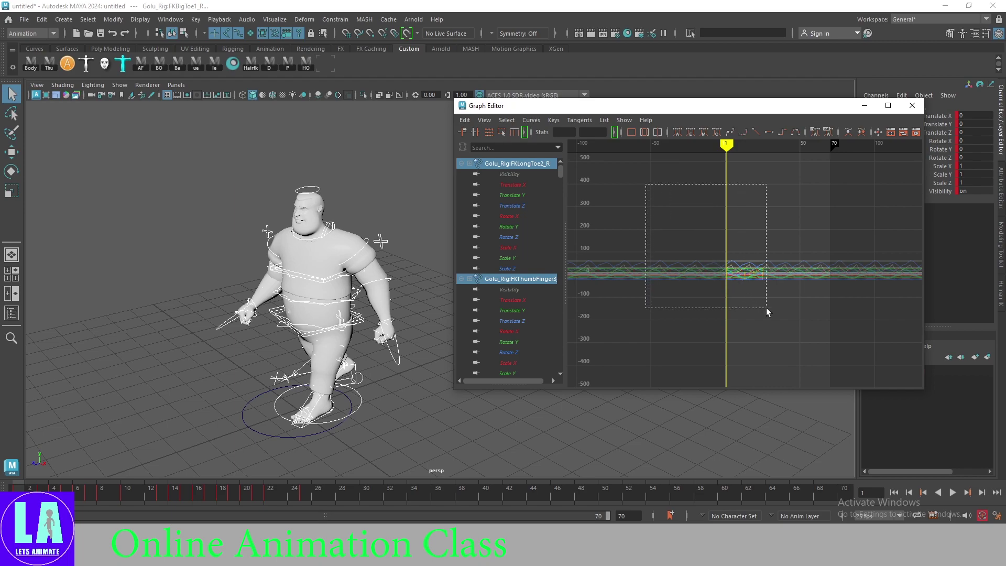
right_click_drag(725, 224, 739, 250, "alt")
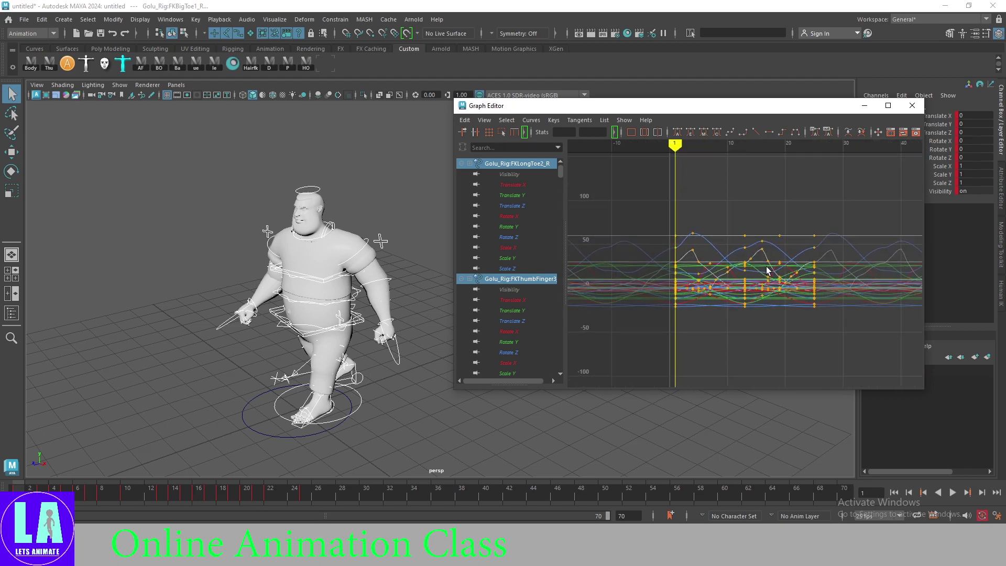
left_click(484, 120)
left_click(504, 297)
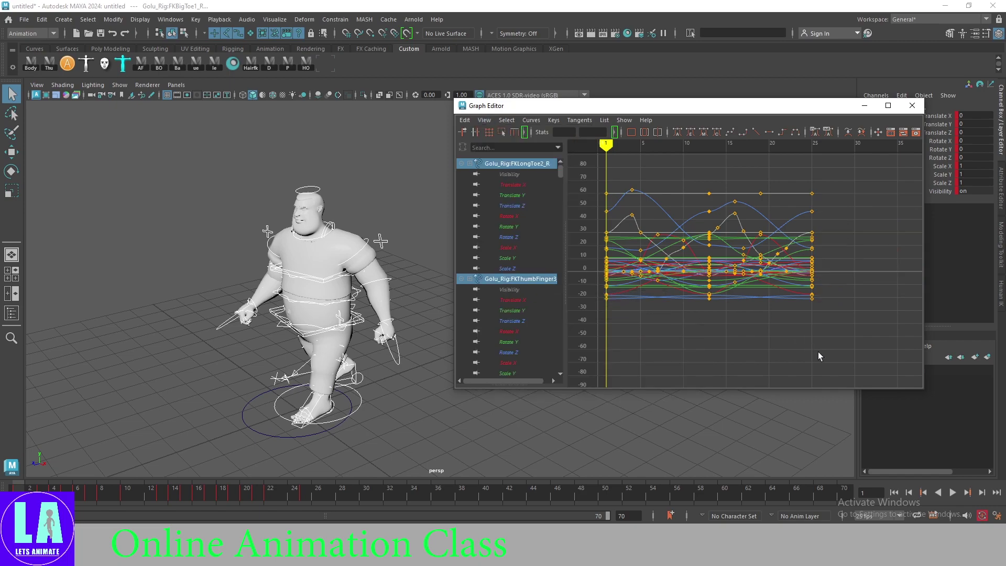
left_click(532, 122)
mouse_move(554, 149)
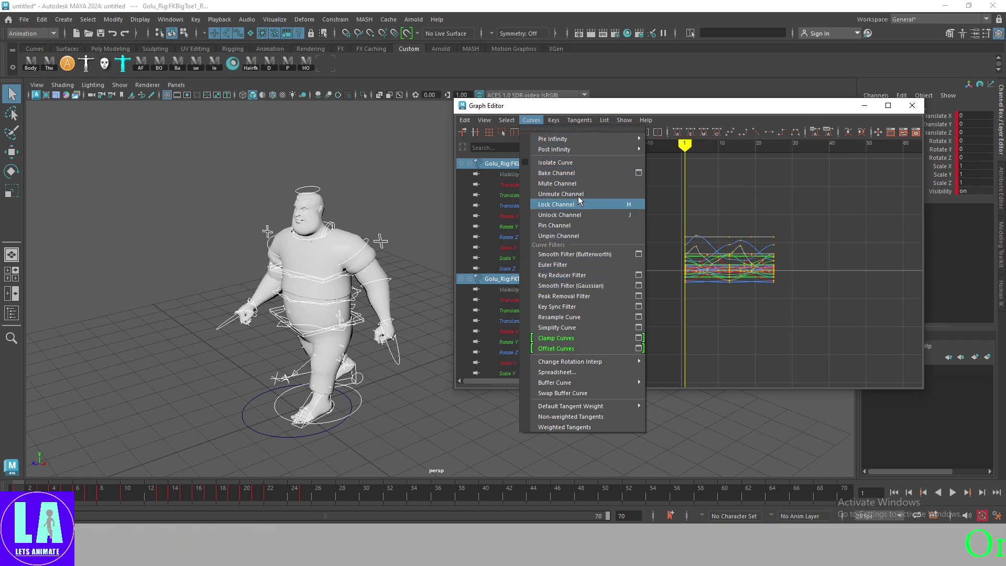
Step: Open the Bake Channel options and reset them to default settings
left_click(640, 175)
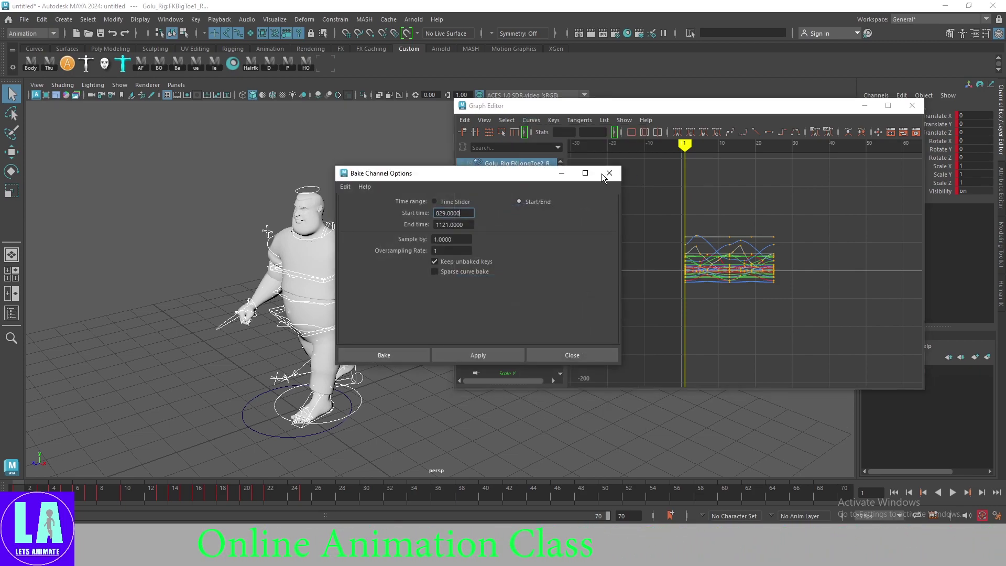
left_click_drag(458, 176, 770, 213)
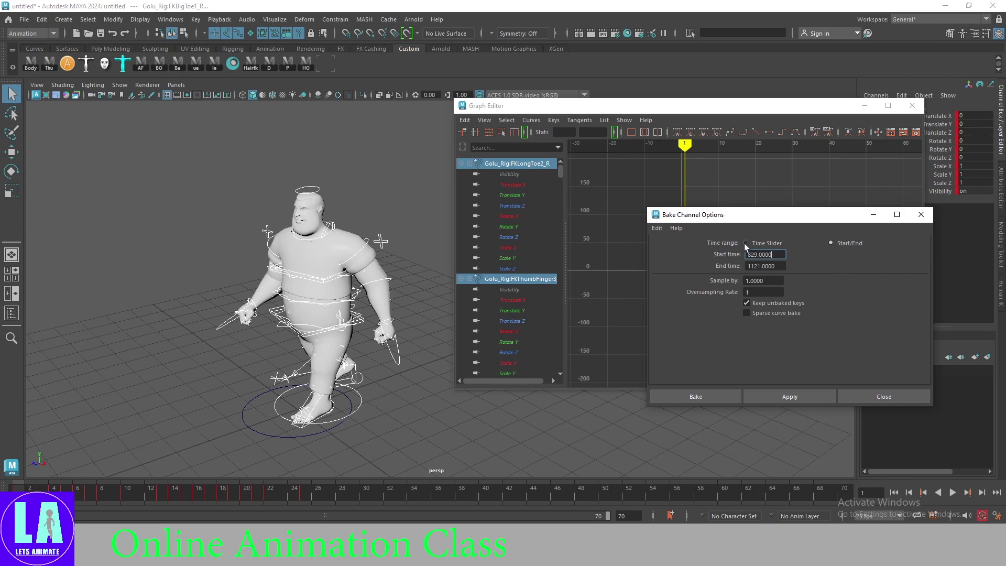
left_click(656, 228)
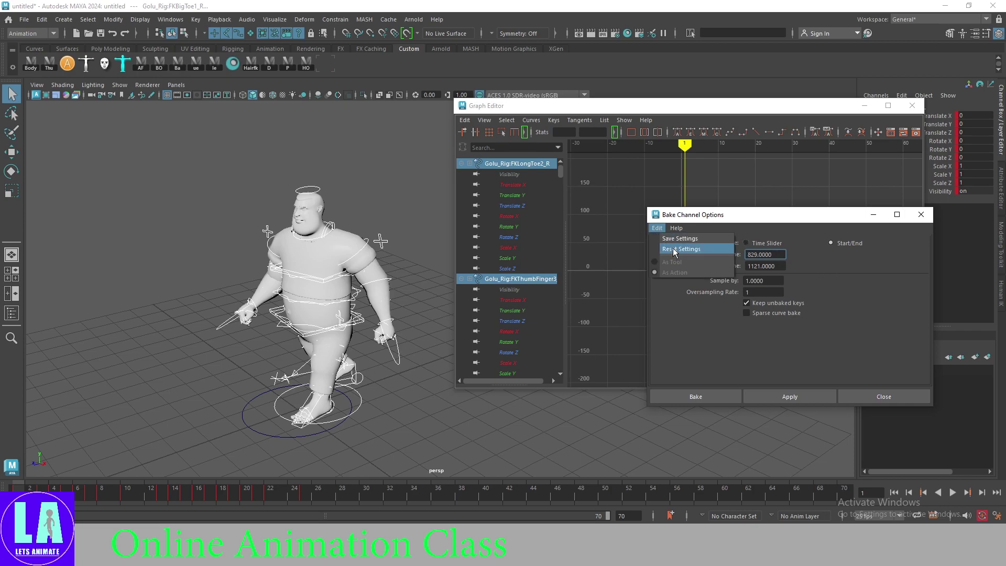
left_click(674, 249)
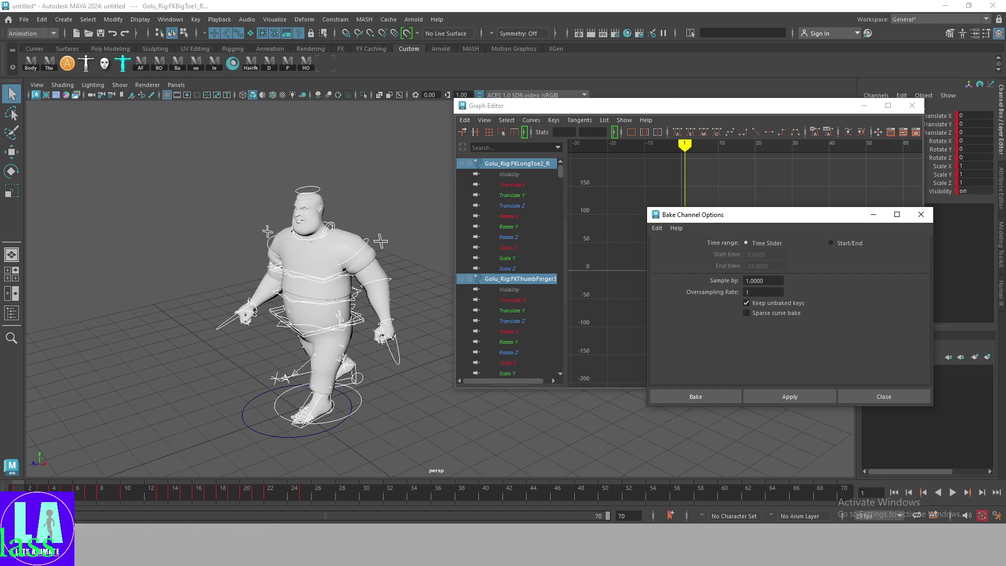
Step: Scrub the walk between frames 10 and 13, then bake with Sparse curve bake on
left_click(127, 496)
left_click_drag(160, 498, 126, 495)
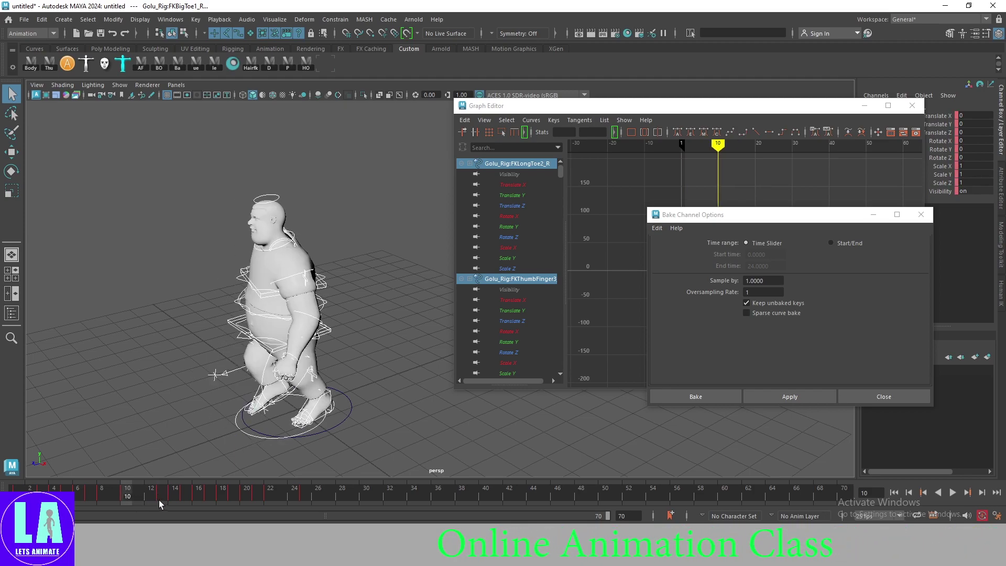
left_click(159, 496)
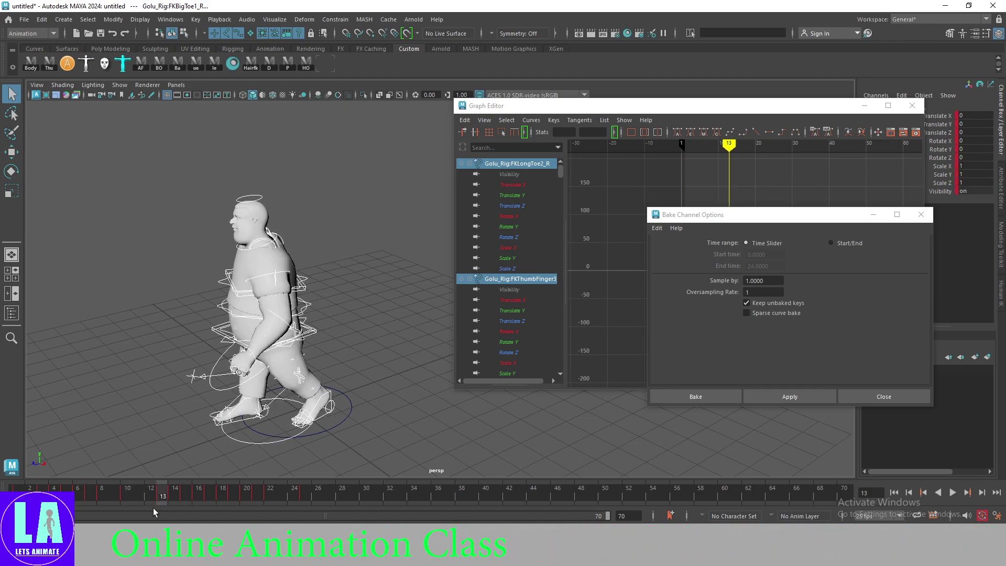
mouse_move(148, 506)
left_mouse_down()
mouse_move(128, 498)
mouse_move(157, 498)
left_mouse_up()
left_click(127, 502)
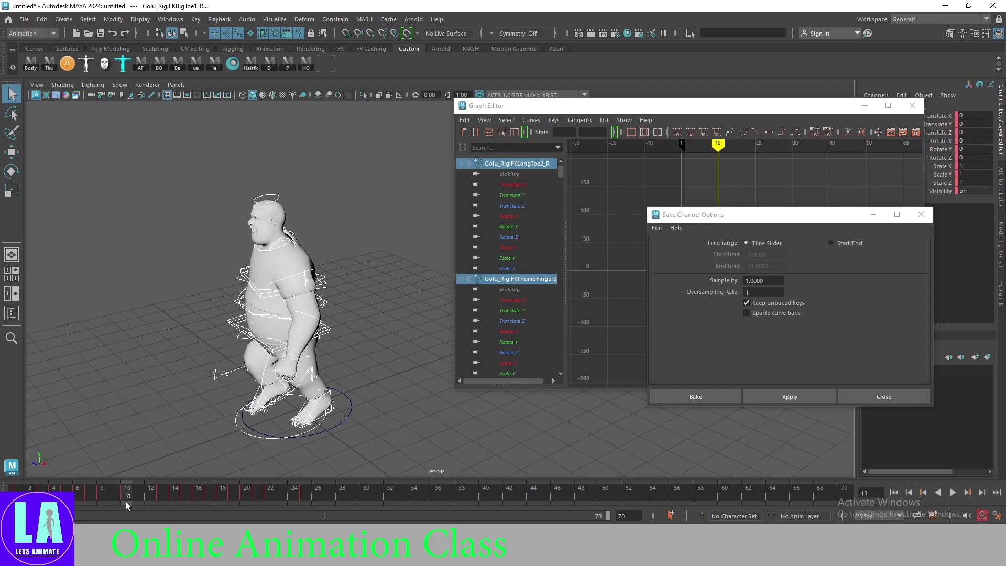
left_click(746, 313)
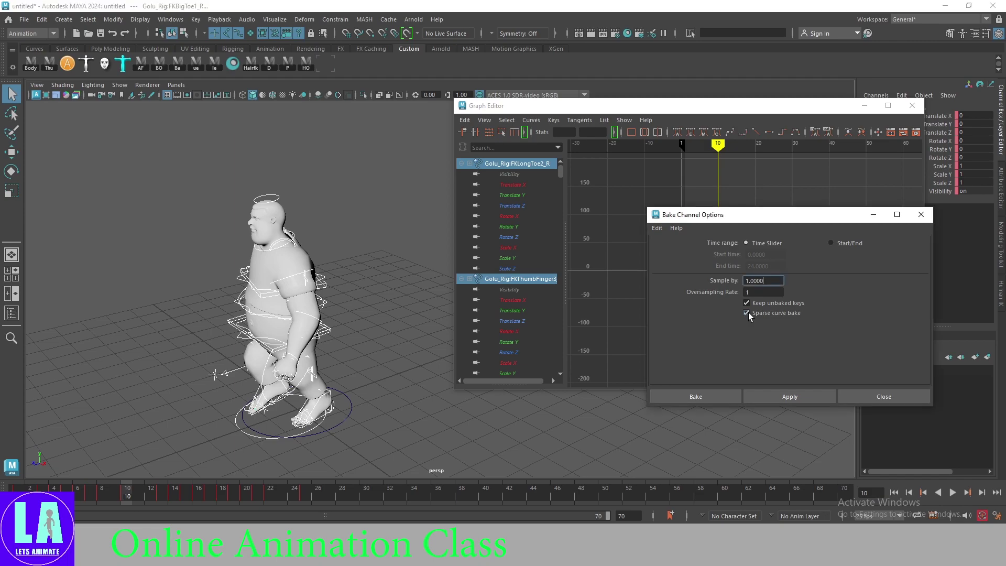
left_click(699, 396)
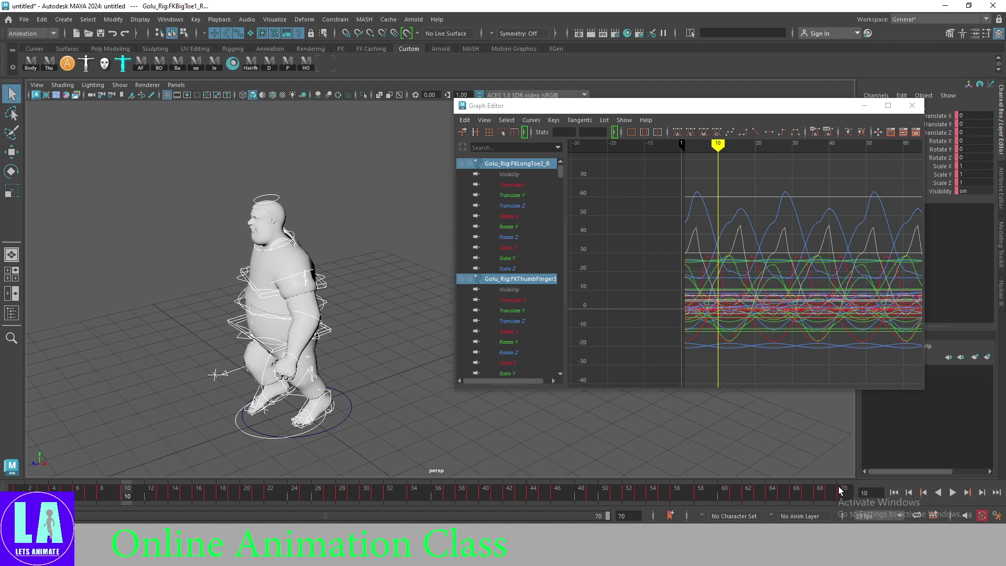
Step: Reopen the Bake Channel settings, then close them and the Graph Editor
left_click(529, 120)
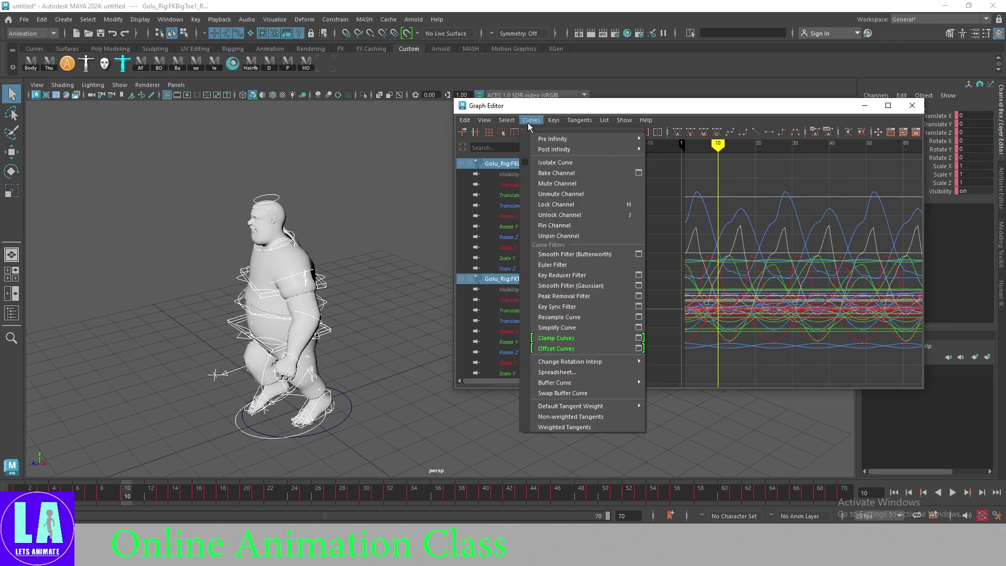
left_click(640, 173)
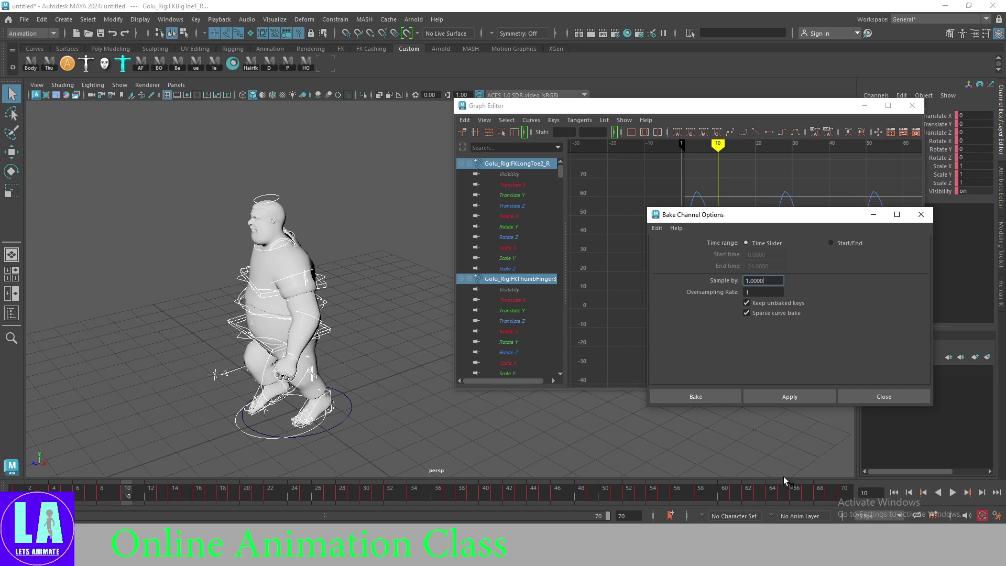
left_click(880, 397)
left_click(912, 106)
Step: Deselect the rig, then scrub and play the baked walk up to frame 46
left_click(546, 358)
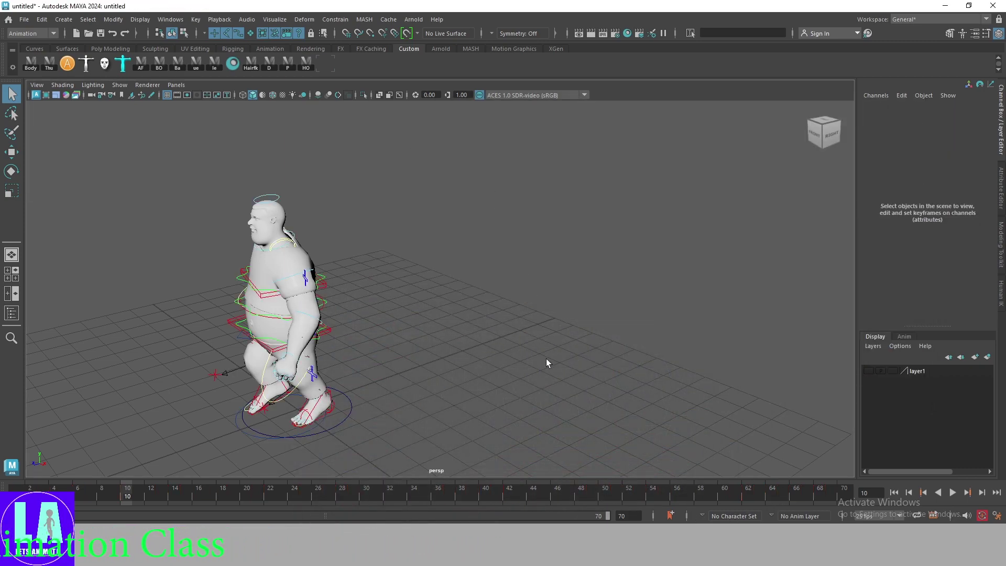
scroll(426, 351, "down", 3)
mouse_move(127, 493)
left_mouse_down()
mouse_move(443, 489)
mouse_move(377, 391)
mouse_move(454, 347)
mouse_move(435, 377)
left_mouse_up()
key("alt+v")
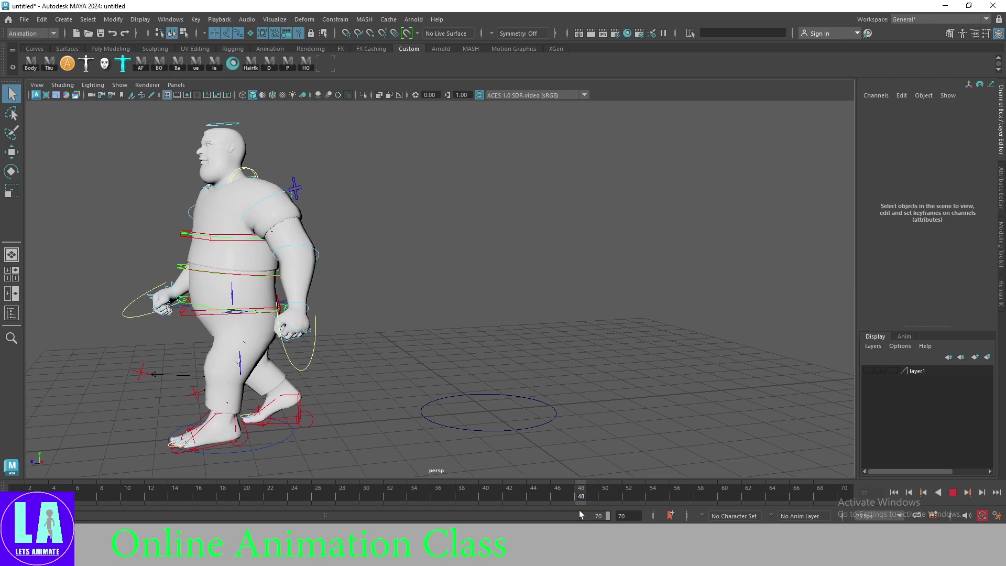
left_click_drag(579, 510, 551, 507)
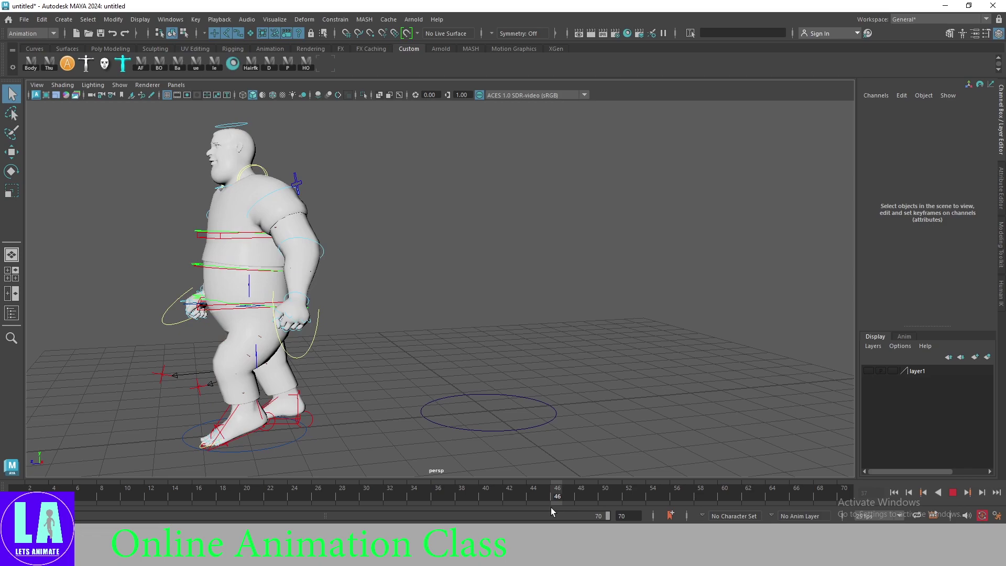
Step: Orbit to a high angle, play the walk, and stop it at frame 50
scroll(501, 382, "down", 5)
mouse_move(245, 256)
left_mouse_down("alt")
mouse_move(383, 347)
mouse_move(527, 419)
left_mouse_up("alt")
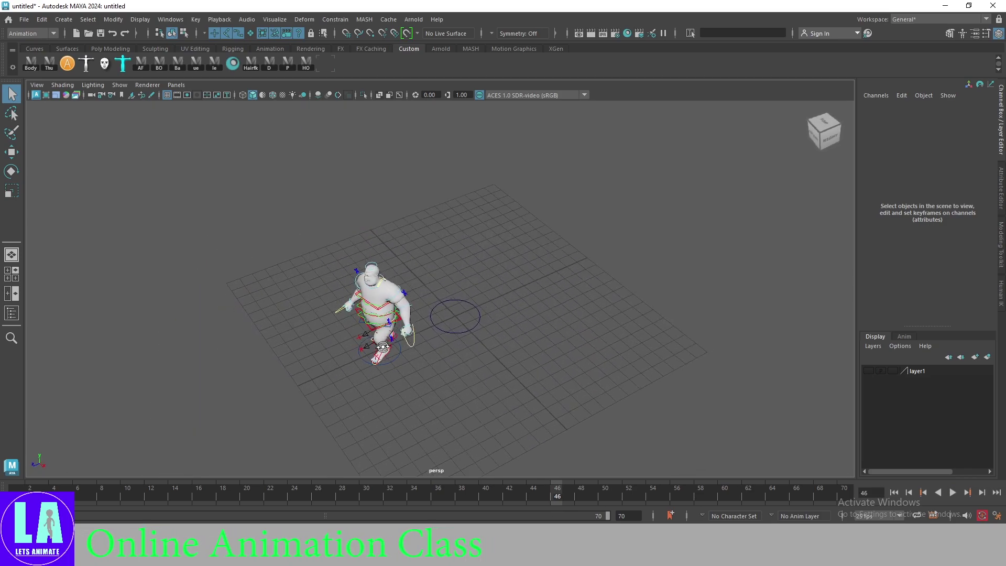
left_click(382, 347)
key("alt+v")
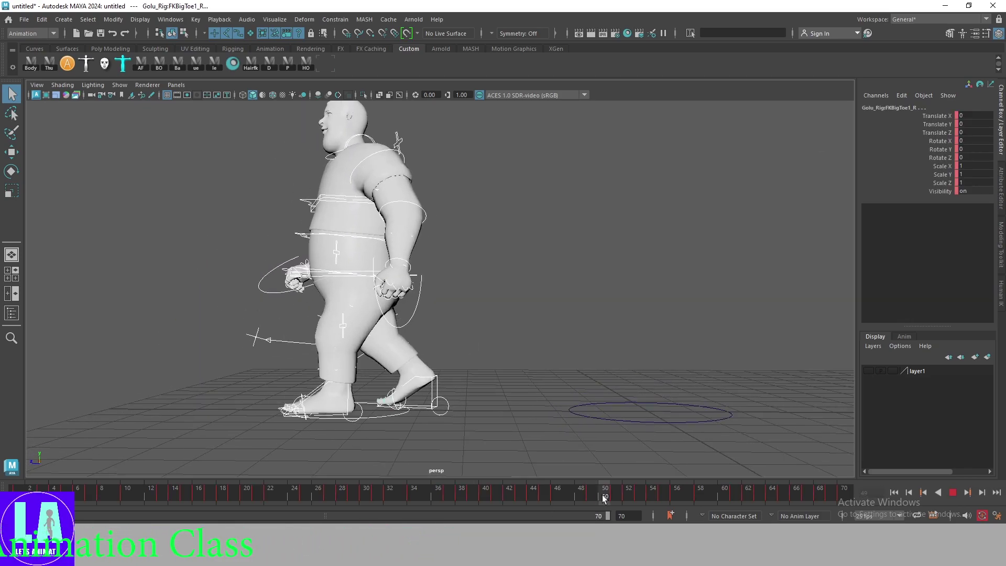
left_click(604, 498)
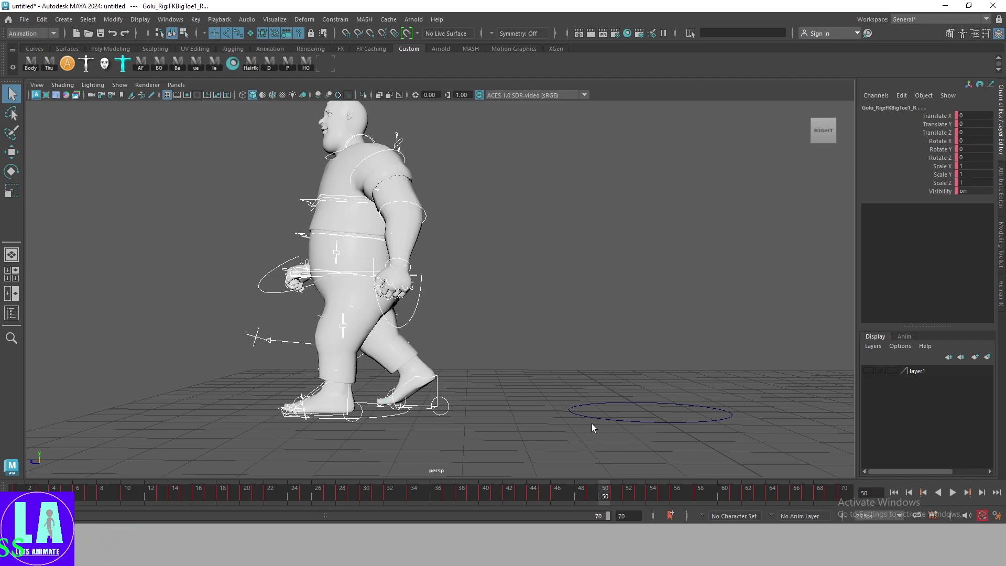
Step: Reframe the character, select all rig controls, and open their curves in the Graph Editor
key("bracketleft")
left_click_drag(265, 175, 461, 398, "ctrl+alt")
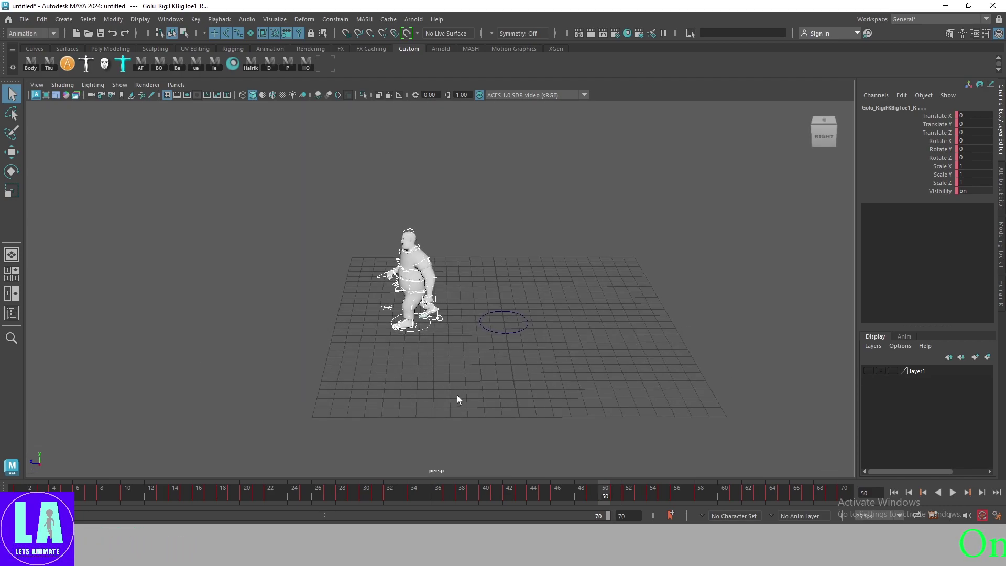
right_click_drag(457, 395, 618, 366, "alt")
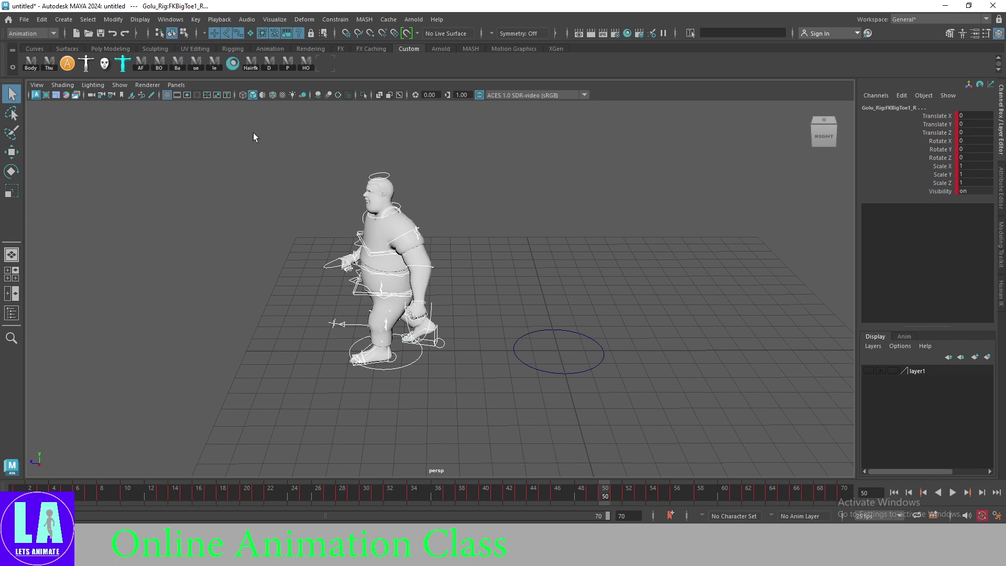
left_click_drag(279, 152, 458, 443)
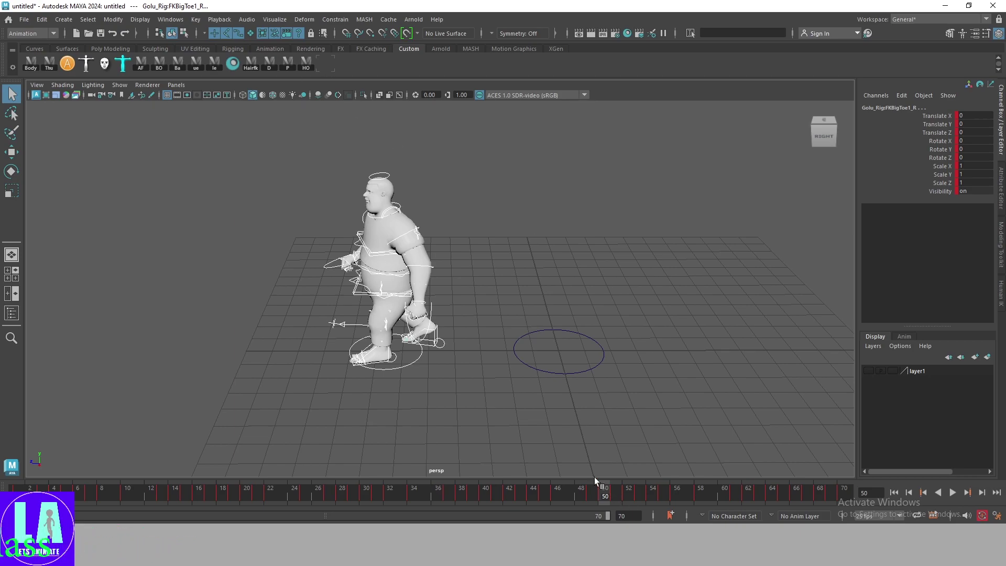
left_click(325, 63)
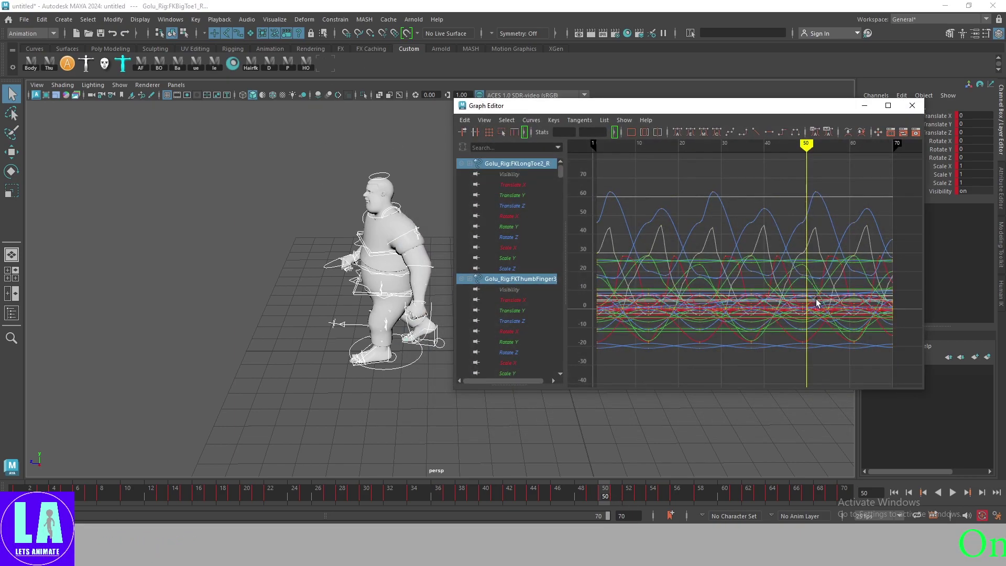
Step: Delete all walk keys after frame 50 in the Graph Editor
middle_click_drag(836, 314, 836, 334, "alt")
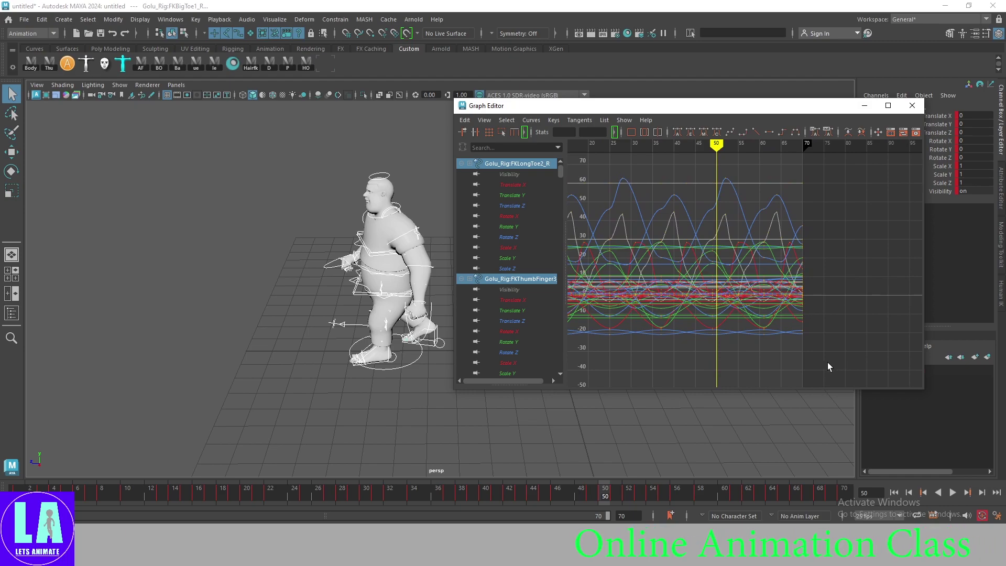
left_click_drag(831, 363, 719, 160)
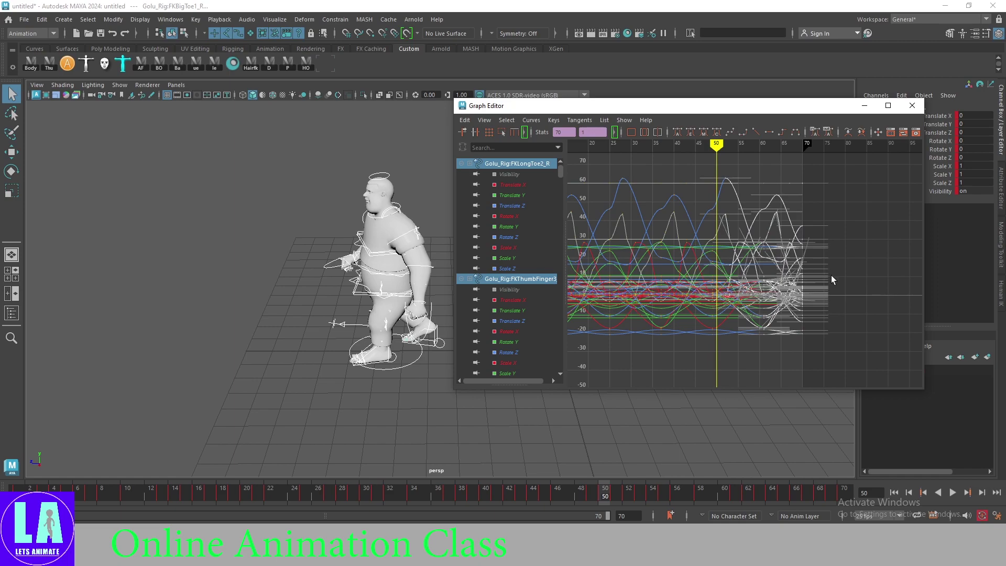
key("Delete")
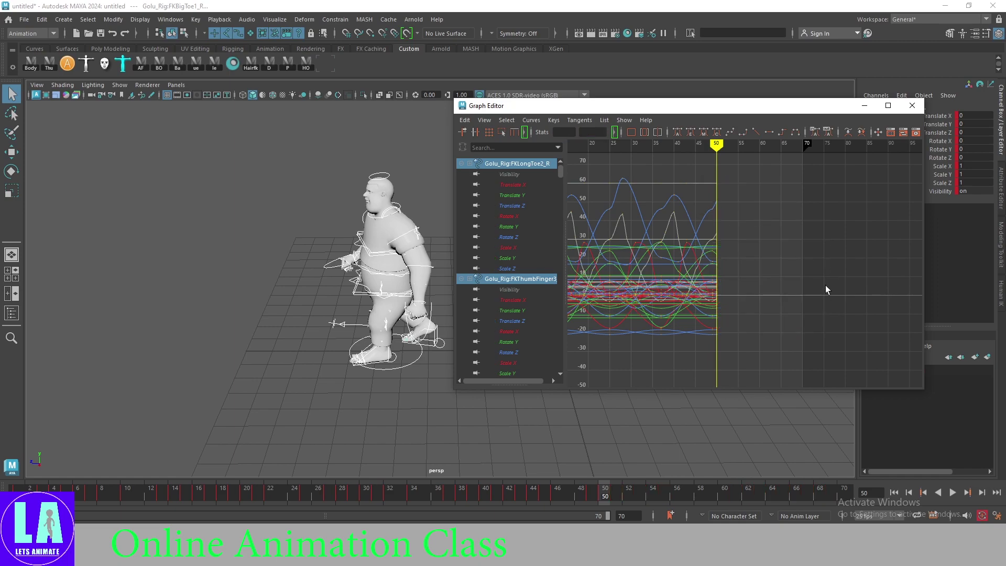
Step: Fit the shortened curves in the view and play the animation back to review it
key("f")
mouse_move(859, 317)
right_mouse_down("alt")
mouse_move(799, 254)
mouse_move(799, 306)
right_mouse_up("alt")
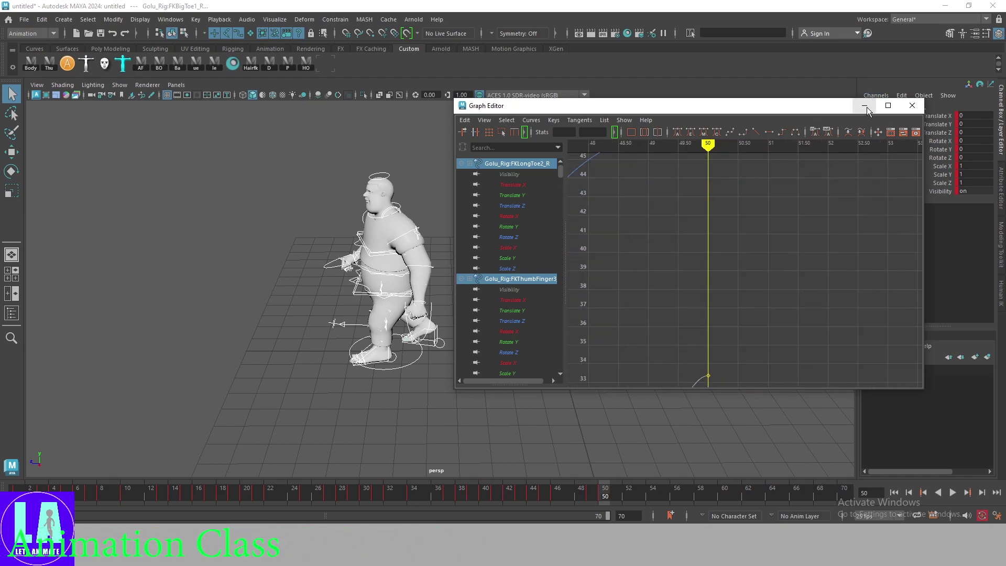
key("alt+v")
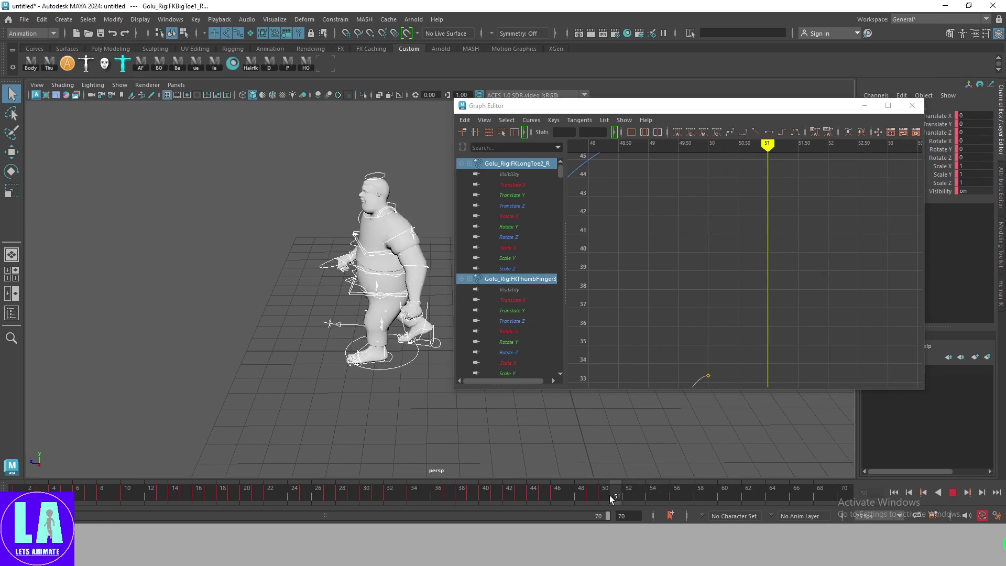
key("alt+v")
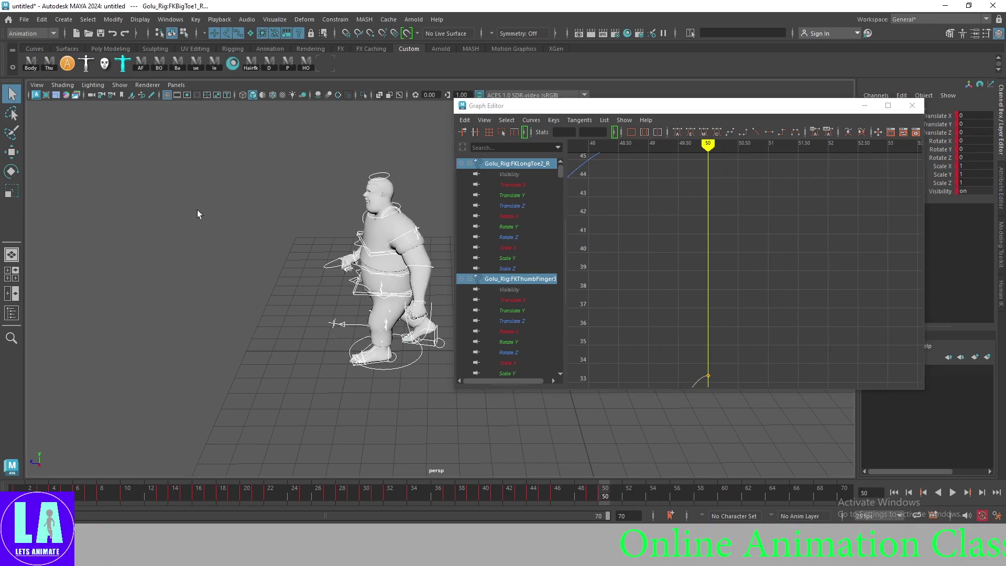
key("alt+v")
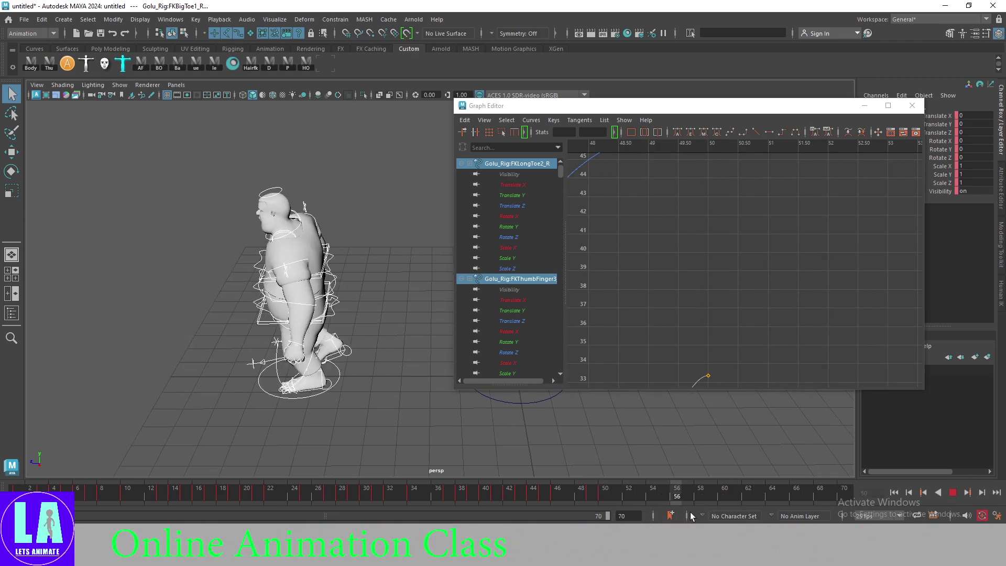
key("alt+v")
key("alt+comma")
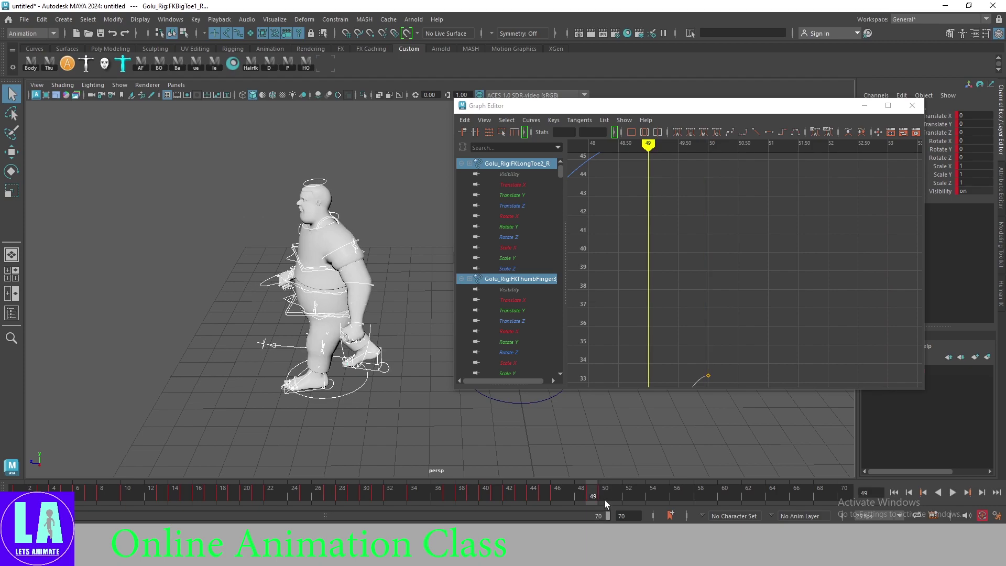
Step: At frame 50, frame all curves, zoom out and marquee-select every key
left_click(604, 495)
key("a")
scroll(728, 289, "down", 3)
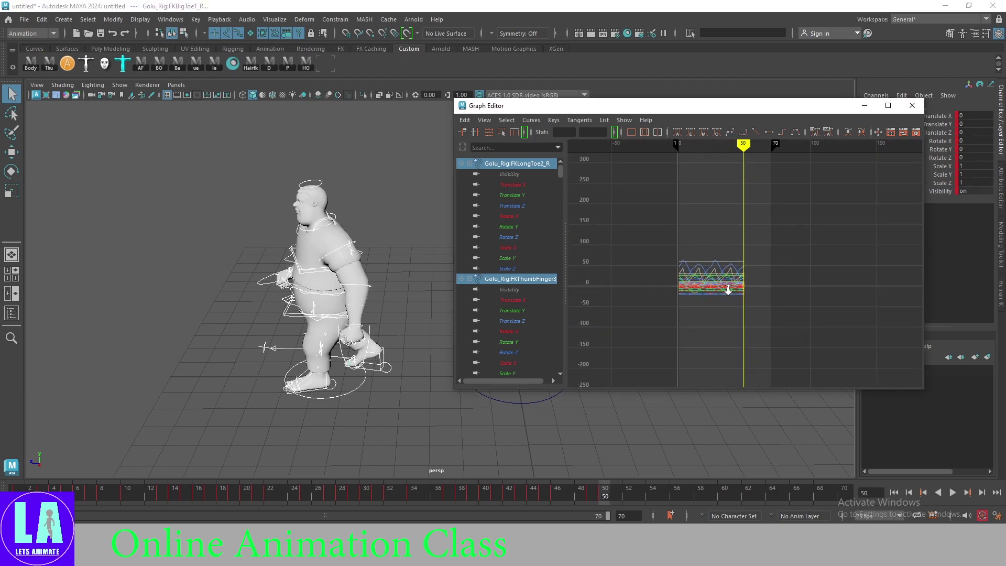
scroll(728, 289, "down", 1)
mouse_move(182, 122)
left_mouse_down()
mouse_move(428, 477)
mouse_move(409, 421)
left_mouse_up()
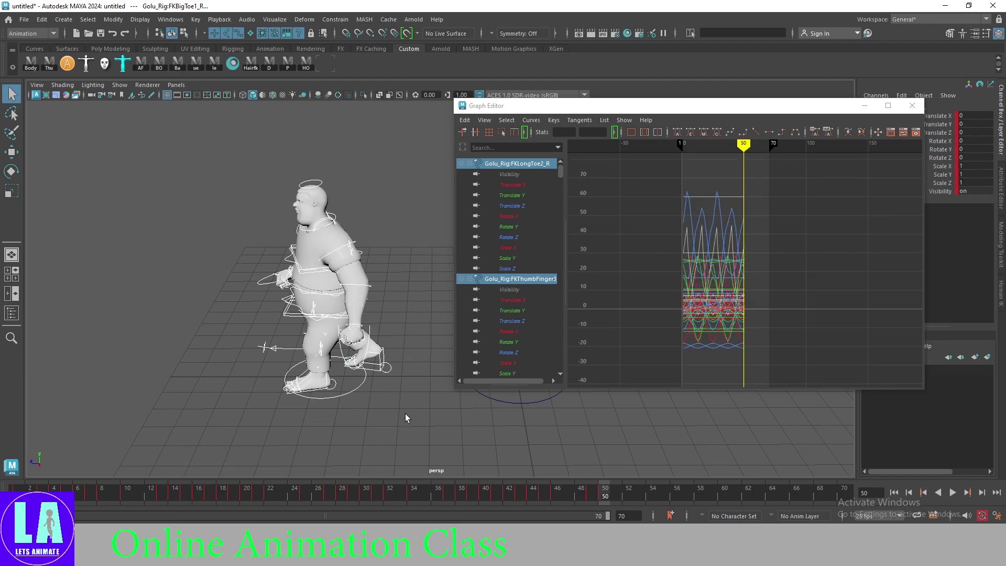
left_click(836, 300)
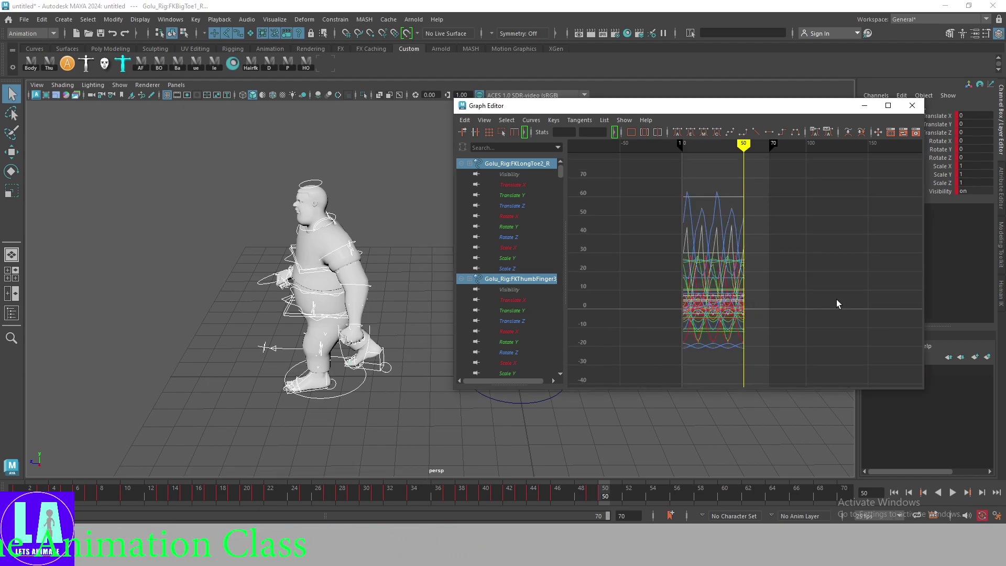
key("f")
right_click_drag(836, 300, 640, 203, "alt")
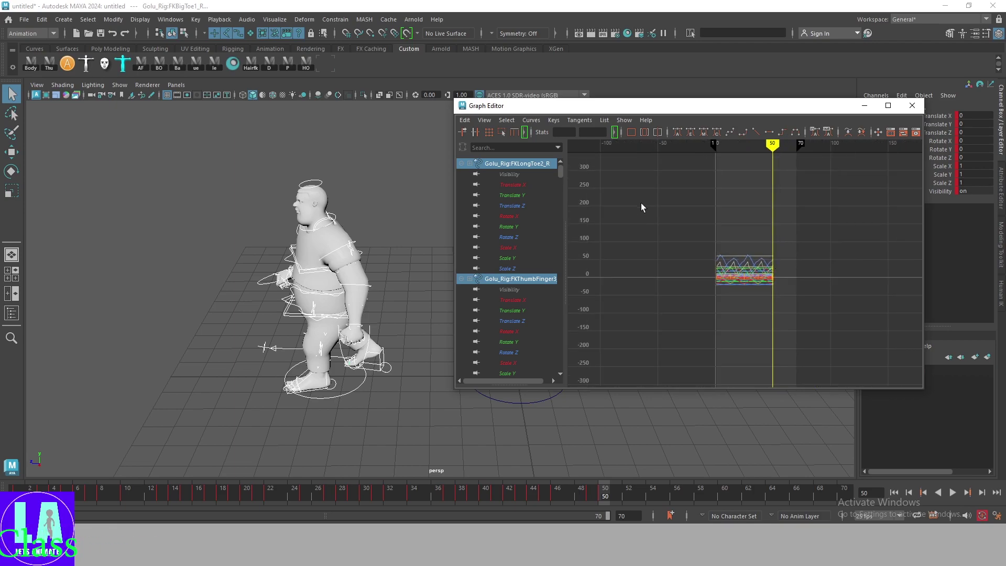
left_click_drag(640, 202, 828, 334)
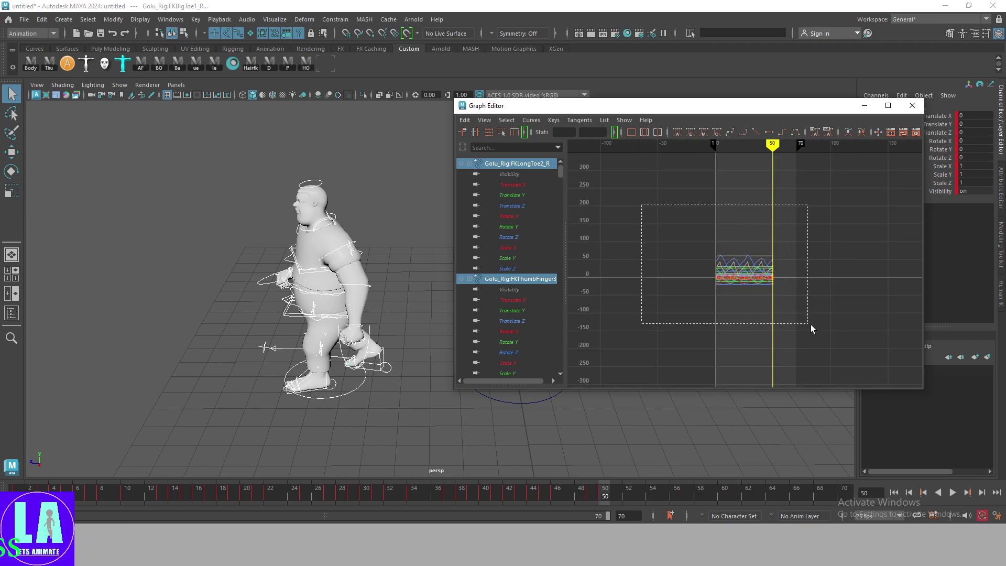
Step: Set the selected curves' Post Infinity to Constant and clear the key selection
left_click(531, 122)
mouse_move(555, 150)
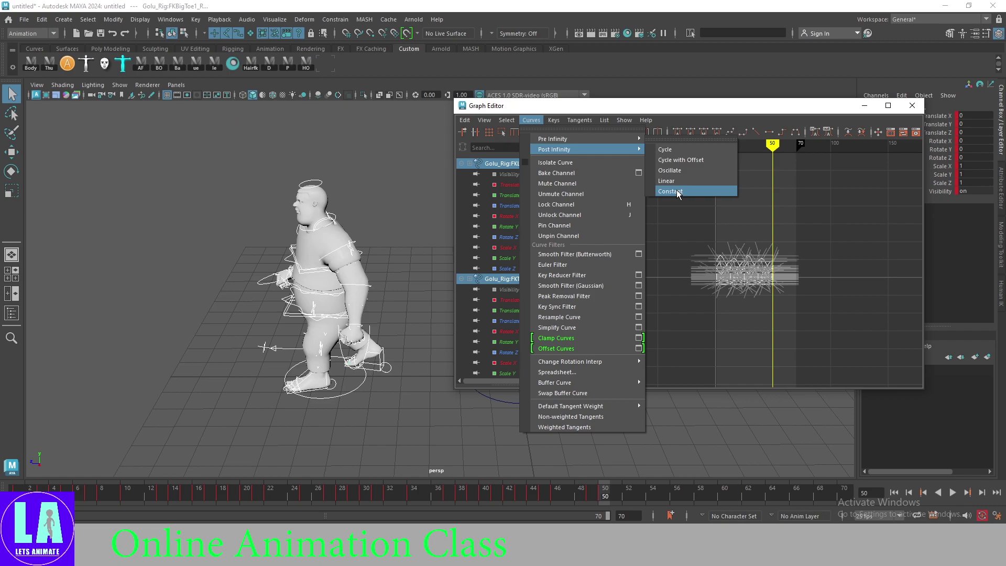
left_click(677, 192)
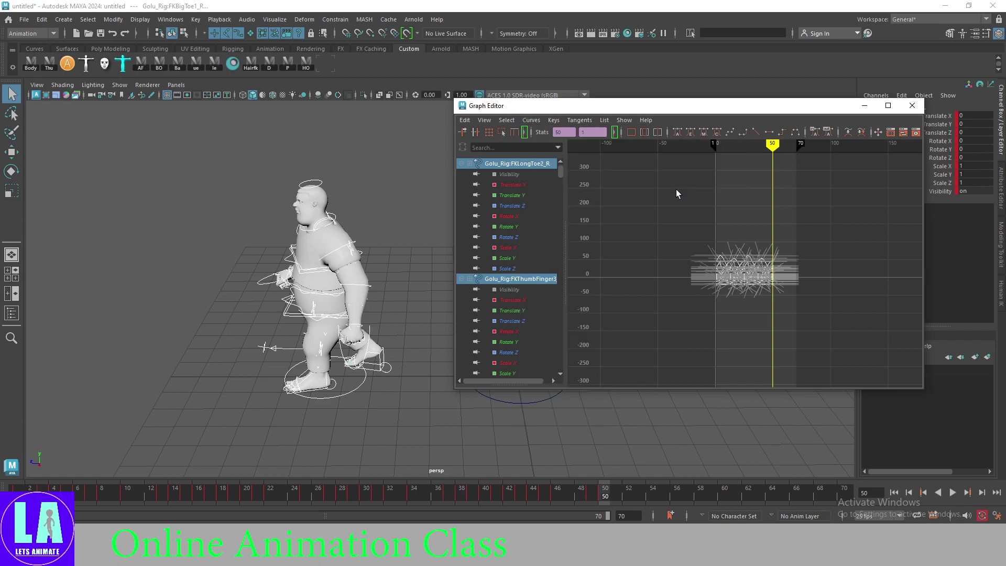
left_click(825, 237)
Step: Play the walk cycle back to frame 50 and close the Graph Editor
left_click(612, 490)
key("alt+v")
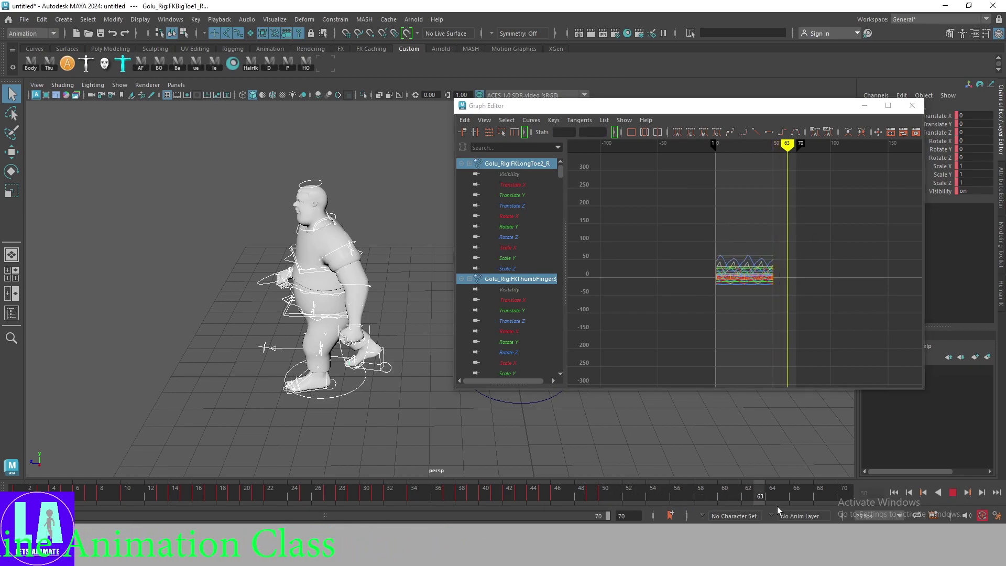
left_click(605, 498)
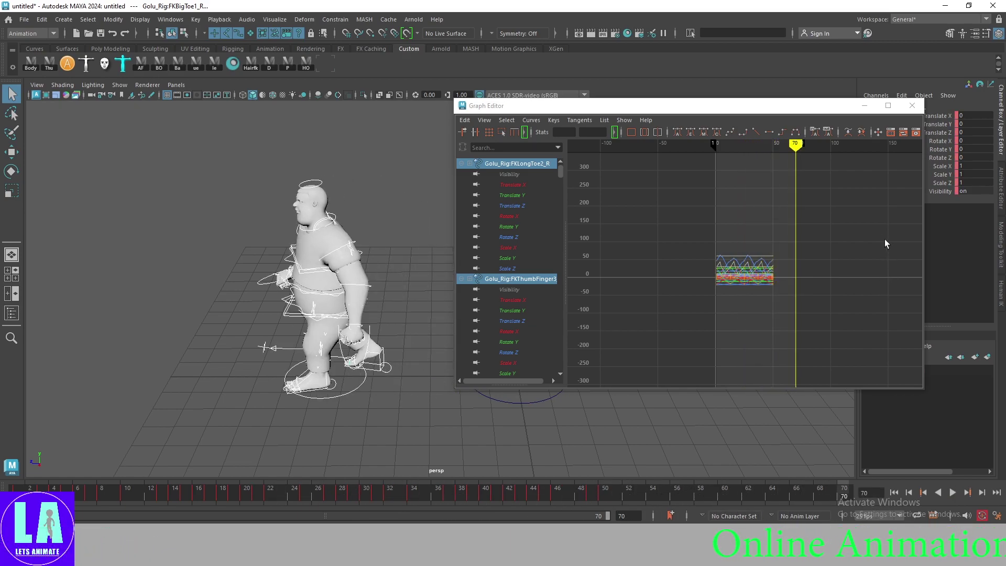
left_click(864, 106)
Step: Dismiss the Save As dialog without saving
scroll(497, 345, "up", 3)
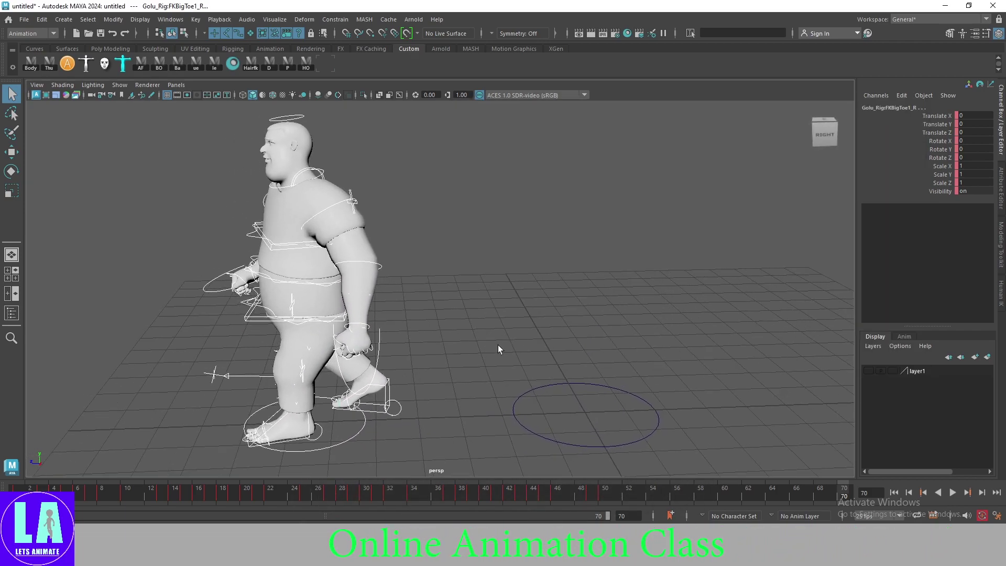
key("ctrl+shift+s")
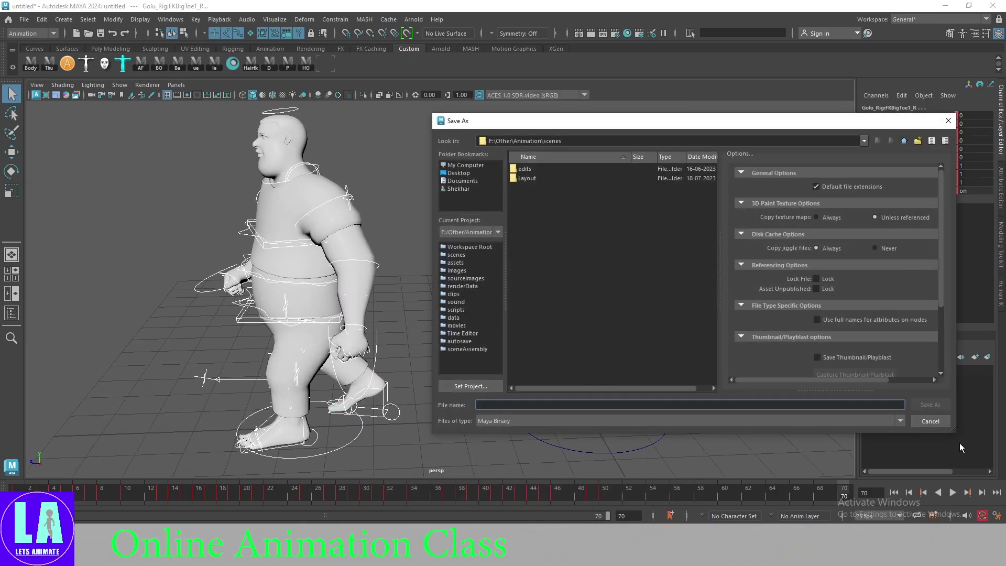
left_click(929, 420)
Step: Play the walk from frame 50 and orbit to the character's front
left_click(603, 489)
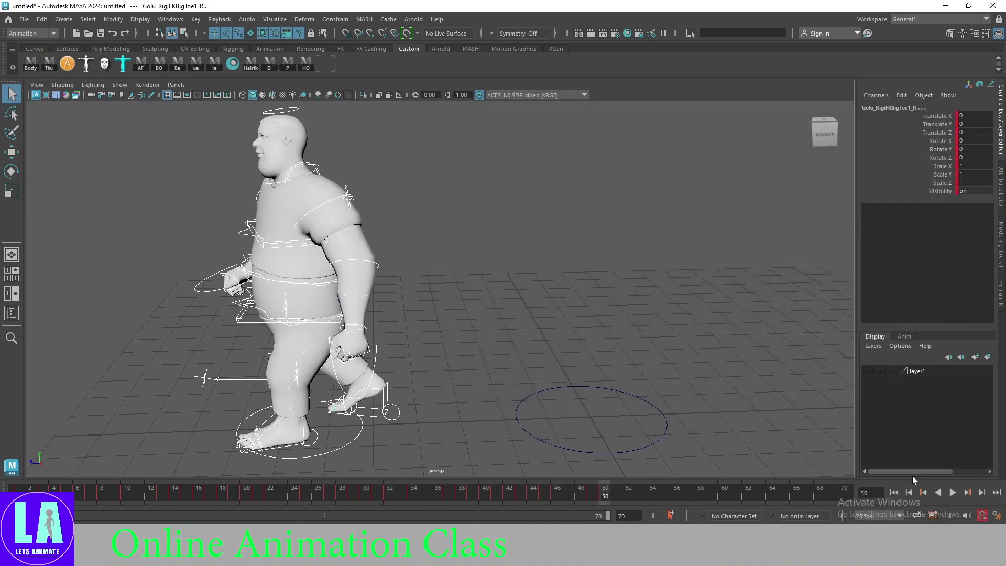
left_click(952, 493)
left_click(597, 497)
left_click(605, 495)
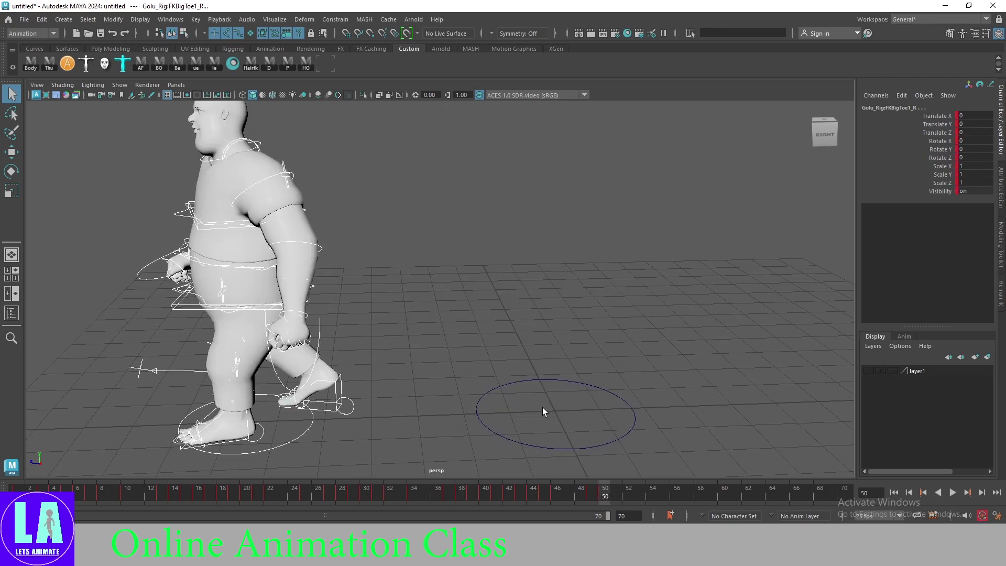
left_click_drag(542, 411, 543, 350, "alt")
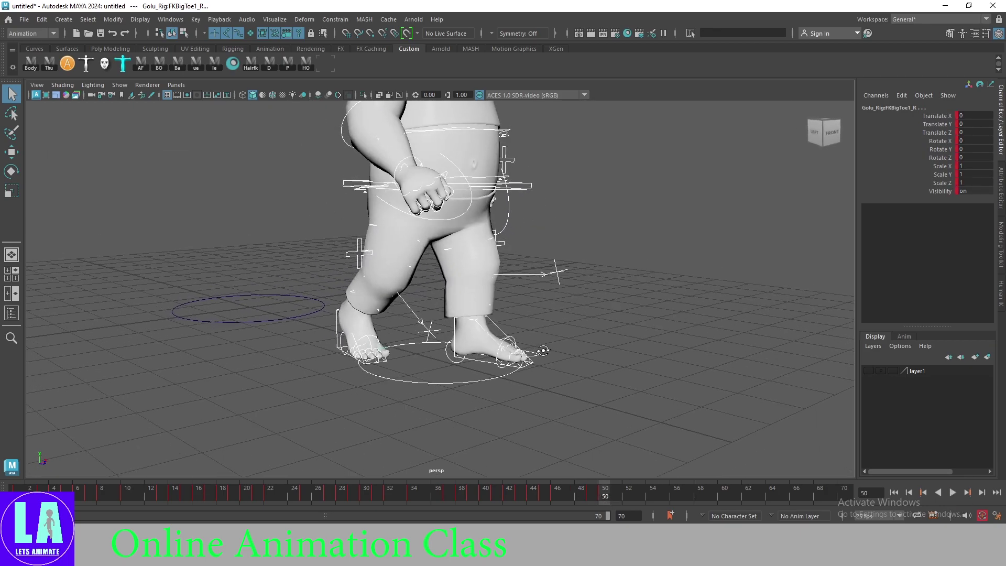
middle_click_drag(544, 350, 494, 373, "alt")
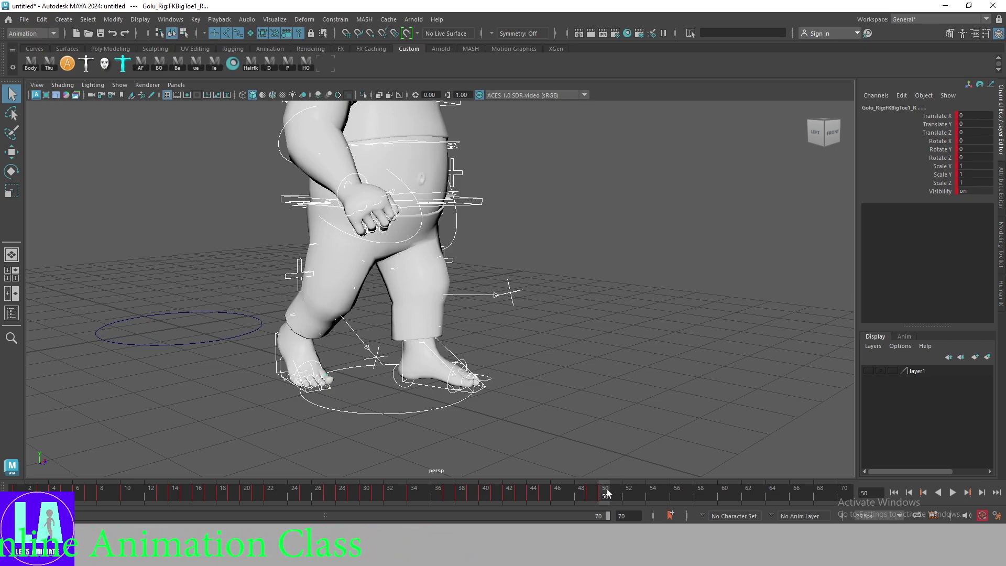
Step: Replay the walk, view the legs from the side and select the IKLeg_R foot control
key("alt+v")
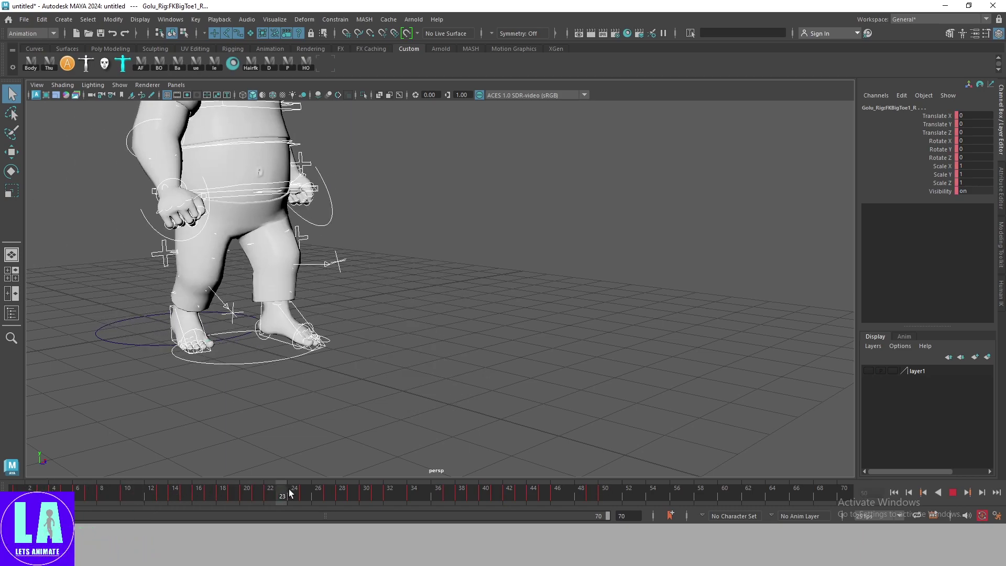
left_click(308, 489)
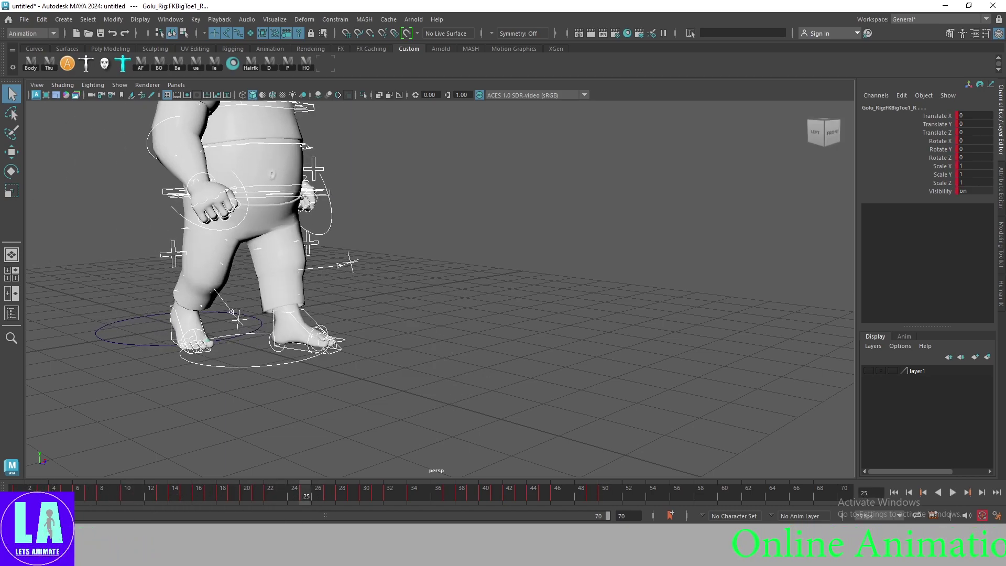
key("alt+v")
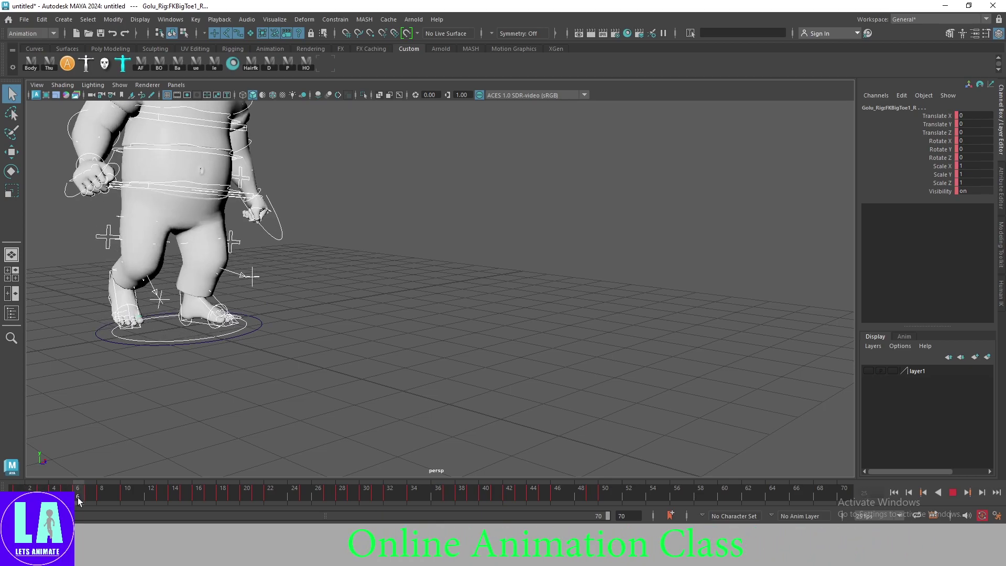
key("alt+v")
mouse_move(437, 278)
left_mouse_down("alt")
mouse_move(271, 315)
mouse_move(492, 381)
left_mouse_up("alt")
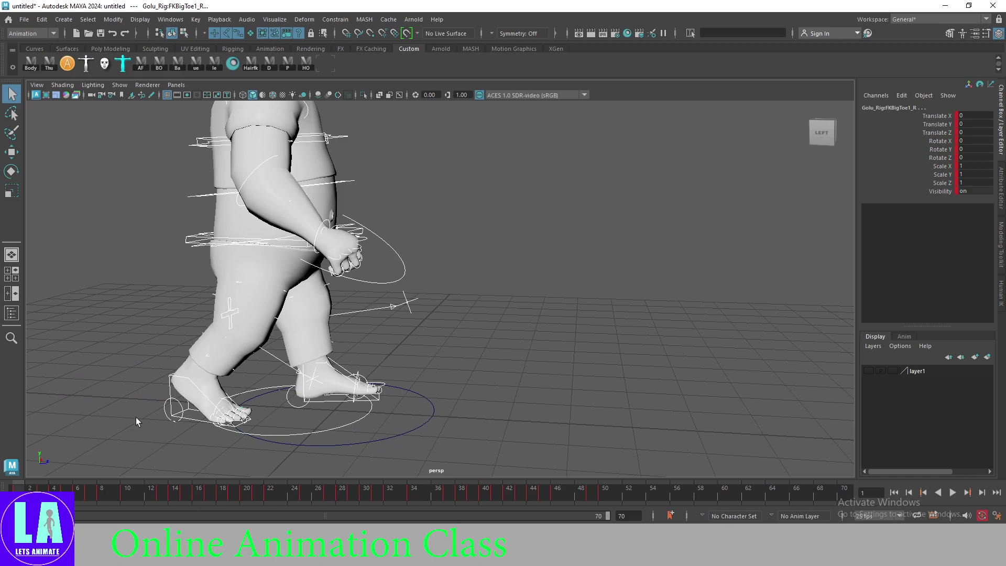
left_click(171, 380)
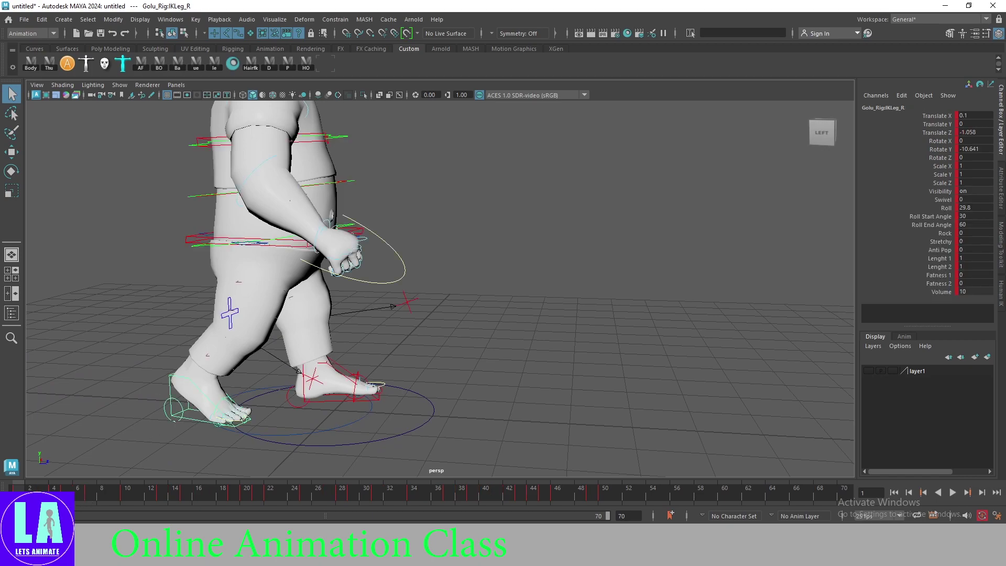
key("alt+v")
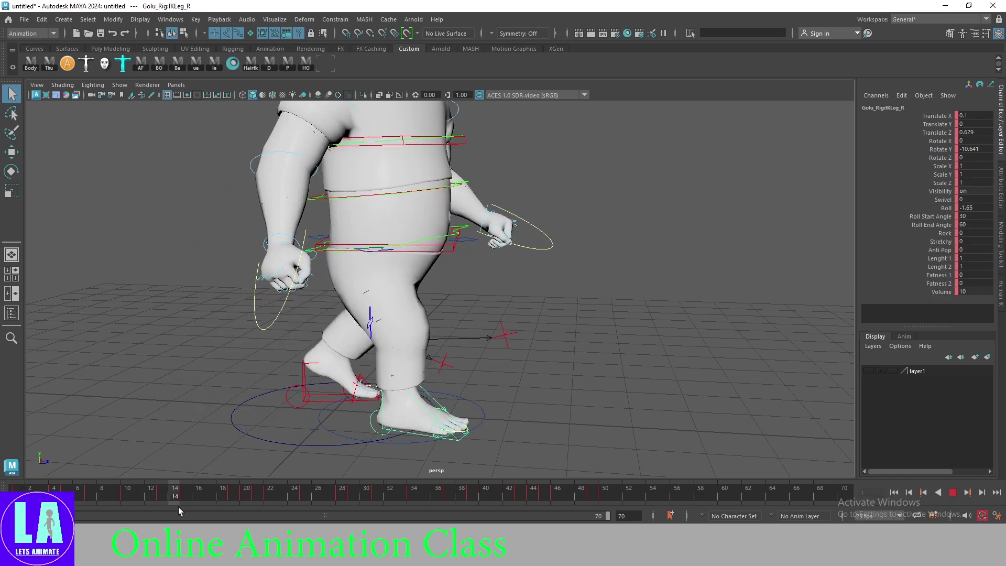
key("alt+v")
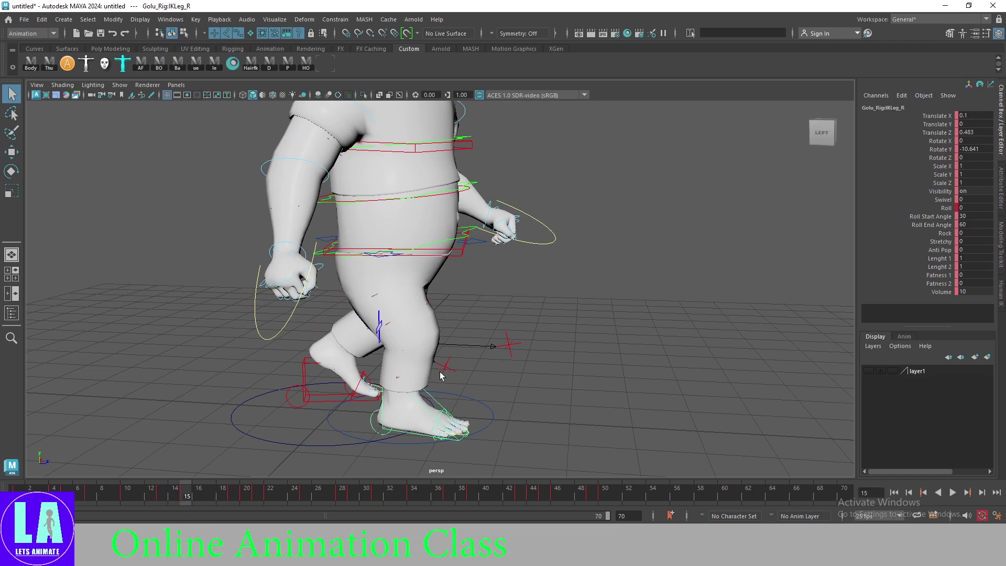
Step: Return to frame 50, re-centre the character and scrub forward to frame 65
left_click(606, 494)
middle_click_drag(645, 397, 437, 467, "alt")
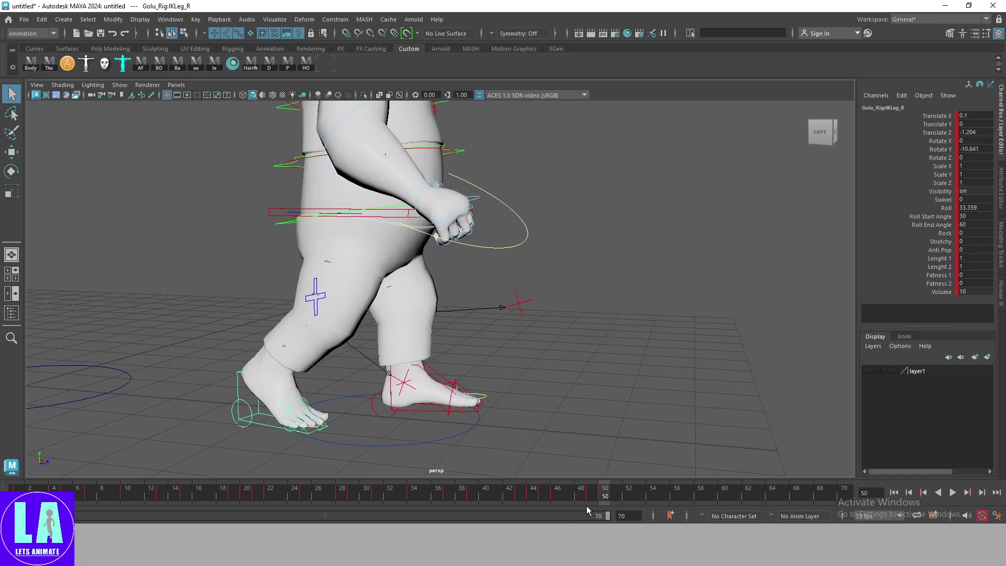
left_click_drag(614, 496, 682, 498)
left_click(604, 493)
left_click_drag(796, 499, 781, 496)
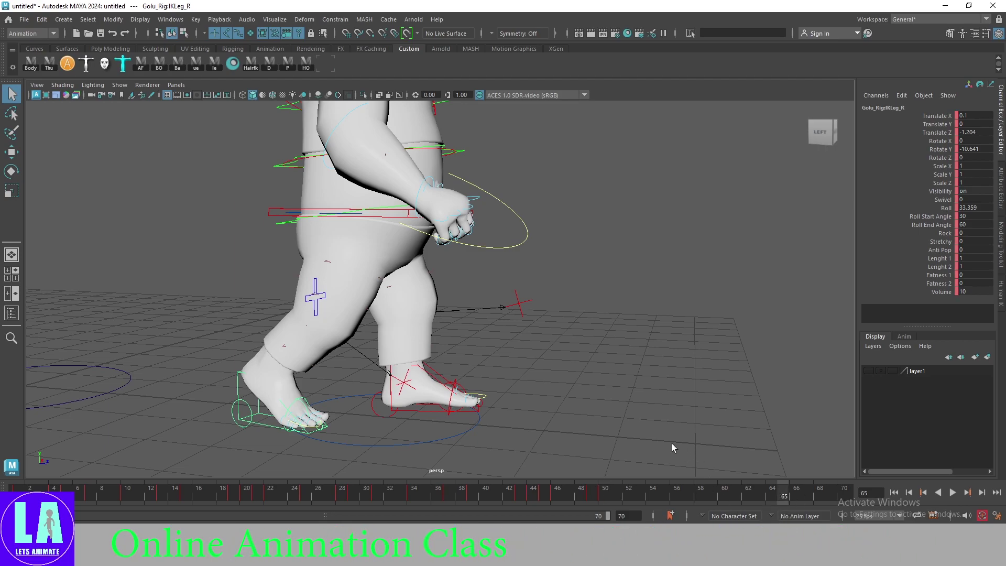
scroll(520, 343, "down", 2)
scroll(520, 343, "down", 2)
Step: Change the timeline end frame from 70 to 85 and expand the range to 85 frames
scroll(520, 343, "down", 2)
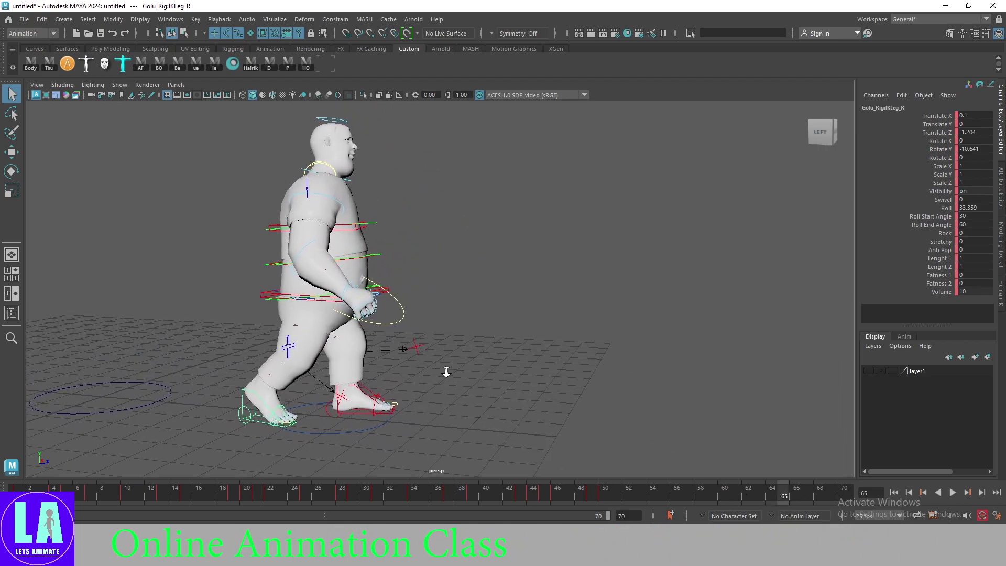
scroll(520, 343, "down", 2)
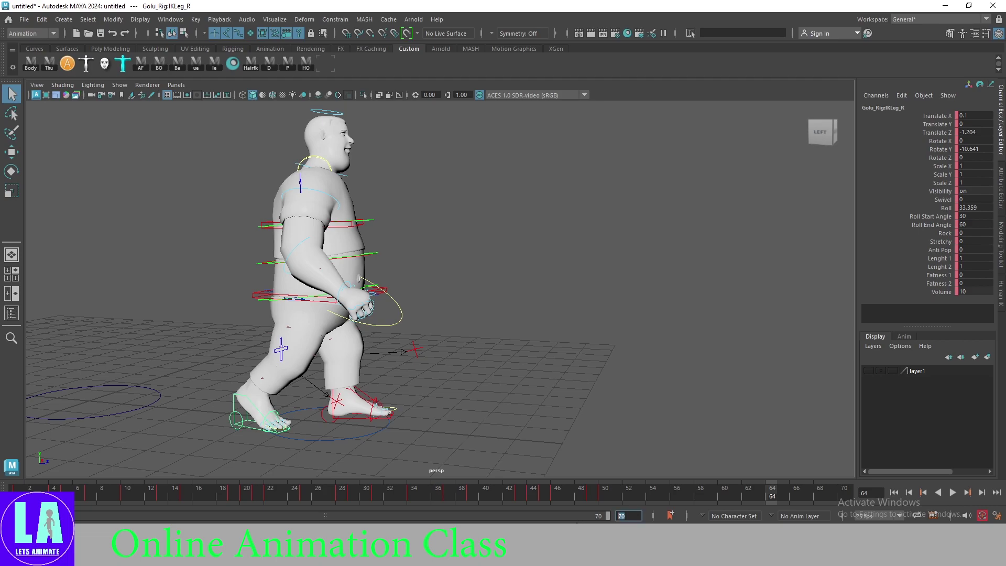
key("BackSpace")
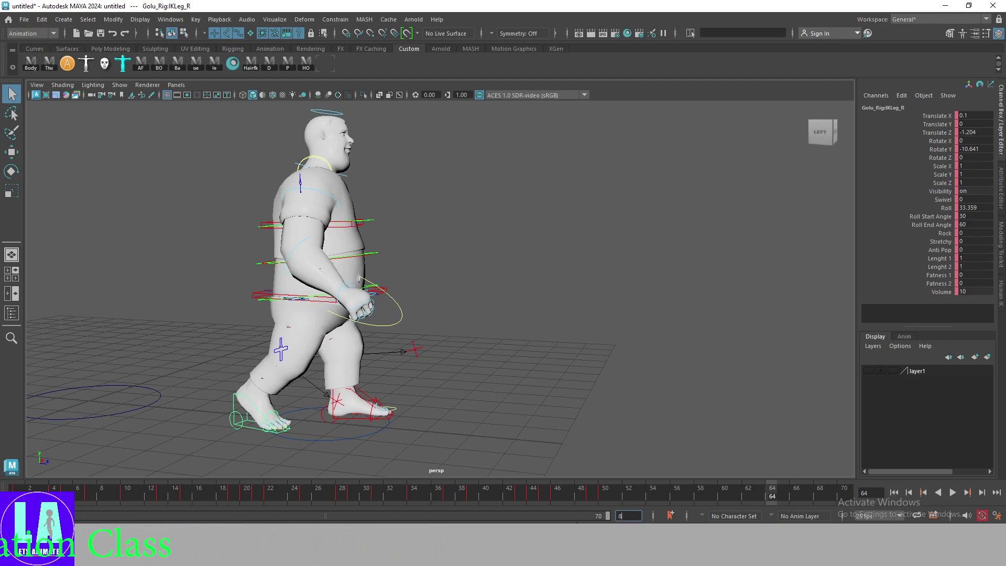
type("85")
key("Return")
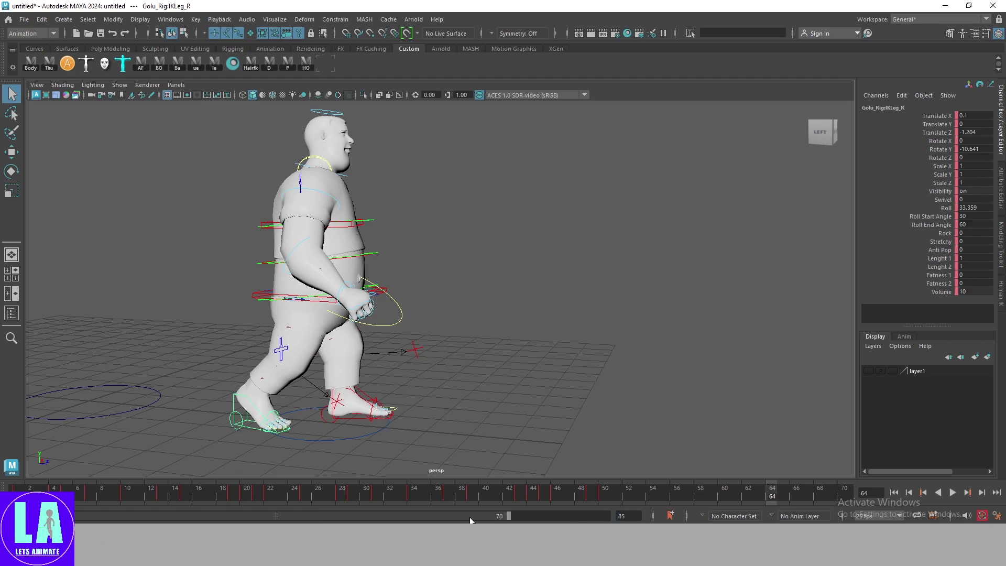
double_click(469, 520)
Step: Move the right foot control forward toward the left foot
middle_click_drag(516, 429, 473, 434, "alt")
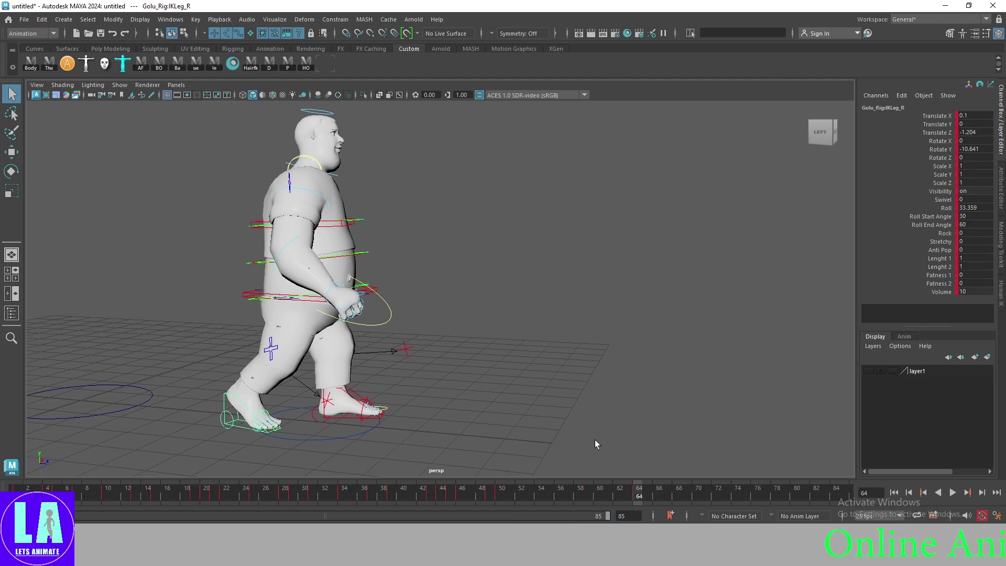
key("w")
left_click_drag(275, 411, 384, 422)
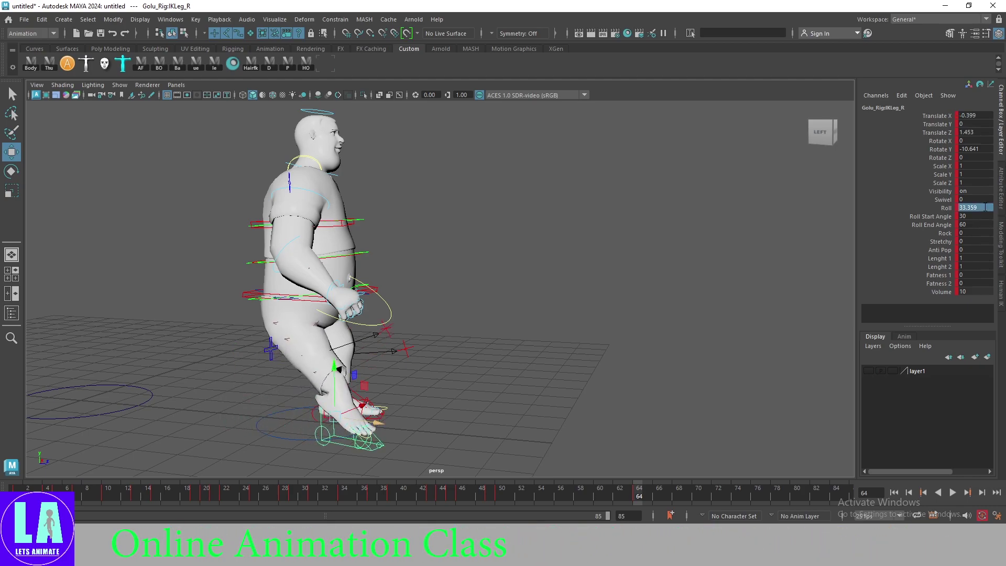
type("0")
Step: Reset the foot roll to 0 and shift the hip root control to the right
key("Return")
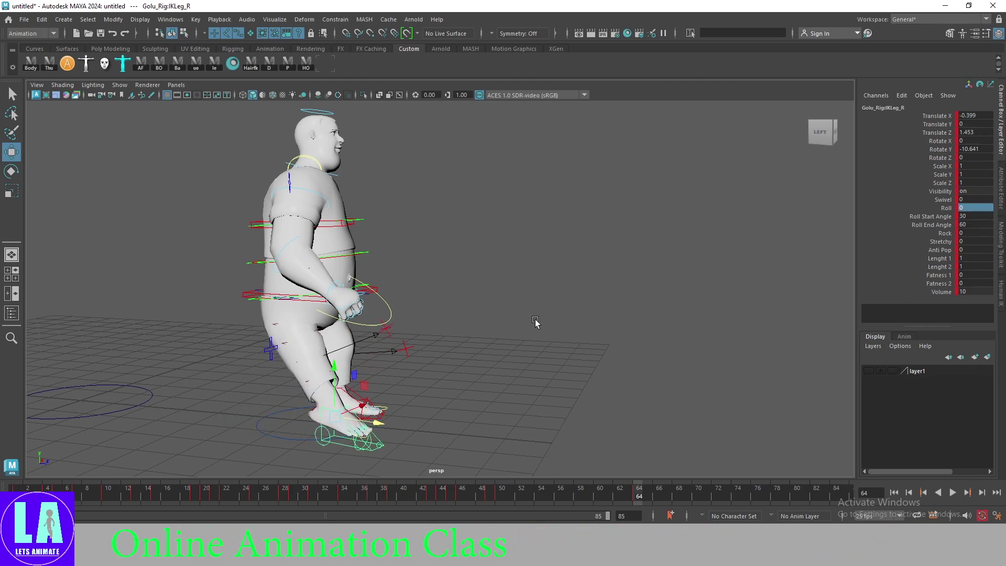
left_click_drag(535, 322, 523, 427, "alt")
scroll(524, 427, "up", 5)
key("q")
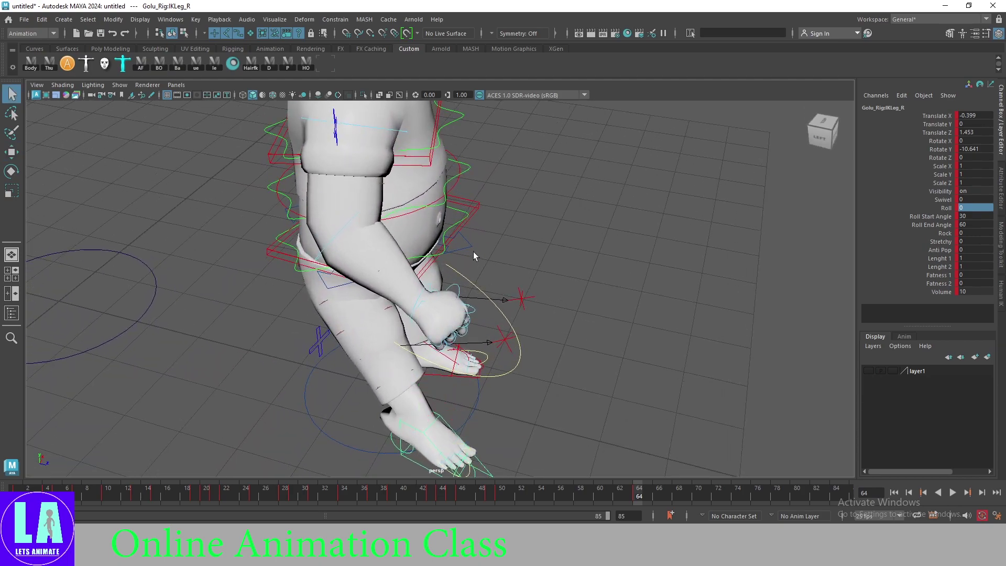
left_click(471, 250)
key("w")
left_click_drag(414, 231, 549, 268)
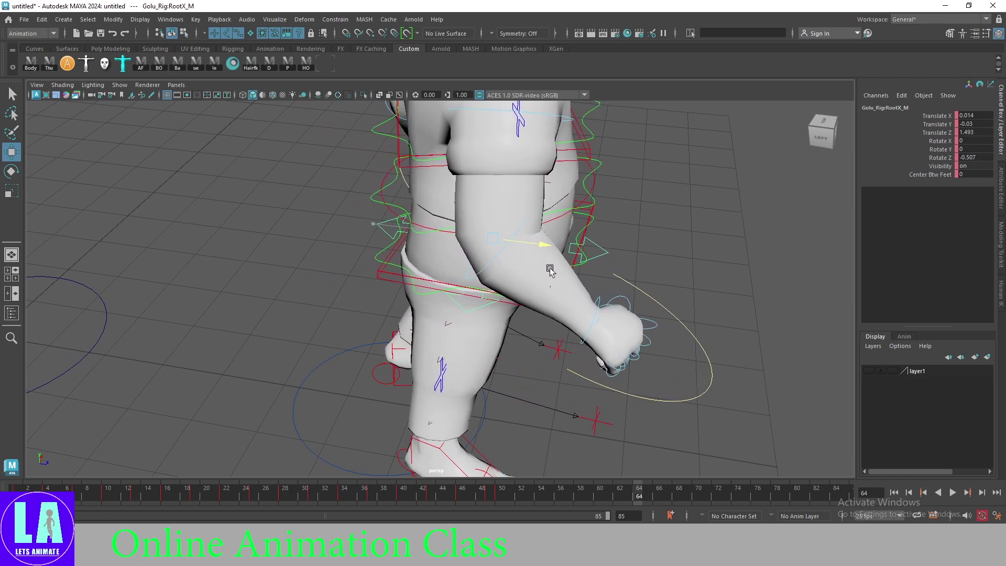
Step: View the rig from the front, pick the right foot, and frame the spine control
scroll(601, 353, "down", 5)
mouse_move(539, 352)
left_mouse_down("alt")
mouse_move(508, 322)
mouse_move(554, 331)
left_mouse_up("alt")
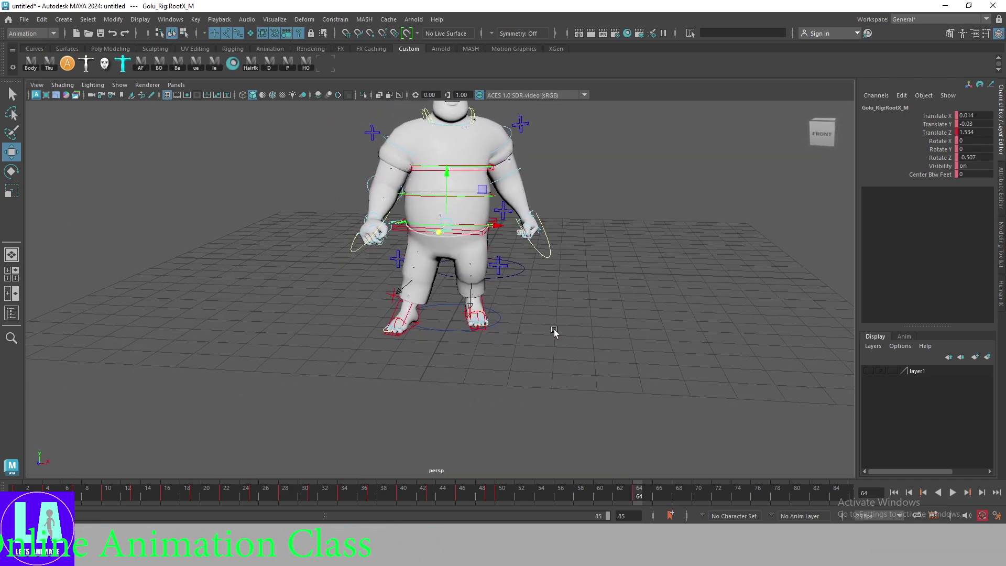
scroll(422, 310, "up", 3)
scroll(461, 296, "up", 2)
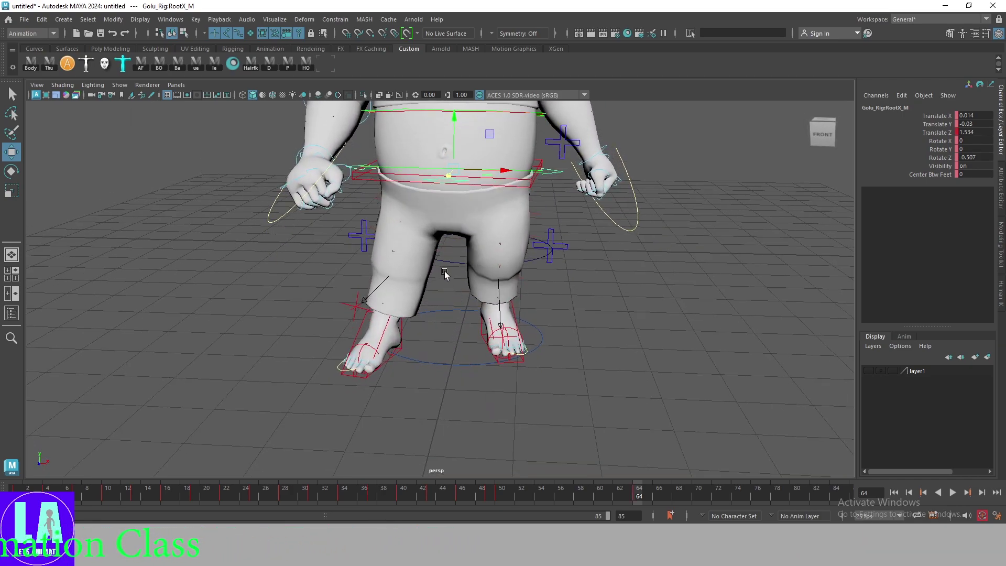
key("q")
left_click(399, 367)
key("w")
left_click_drag(399, 370, 508, 312, "alt")
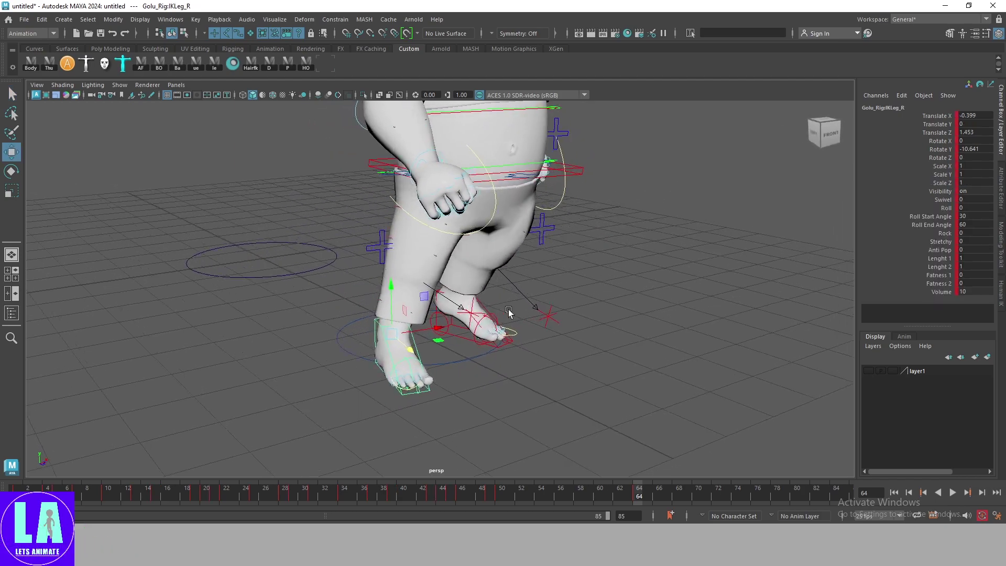
left_click(529, 180)
key("f")
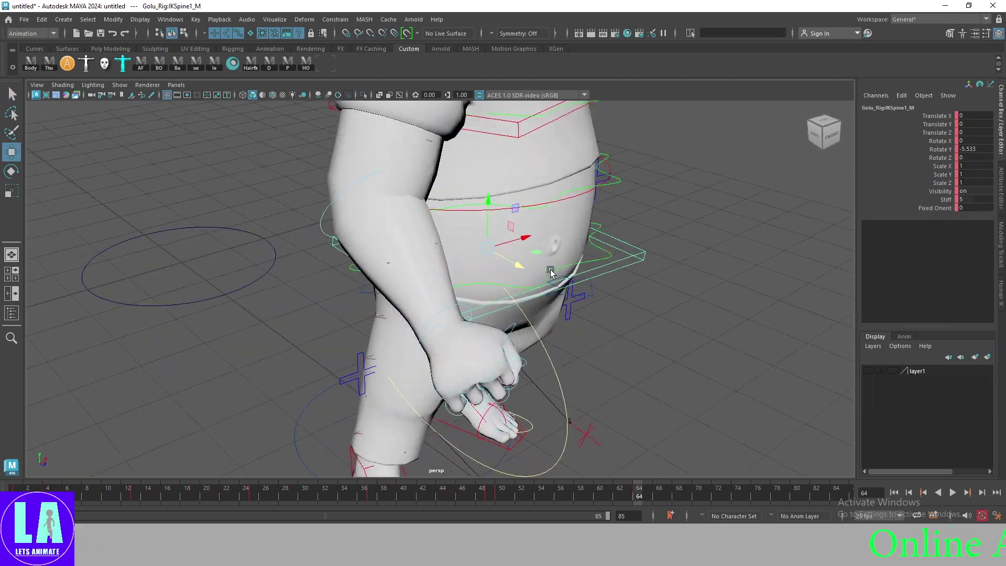
Step: Lower the hips slightly and compare the pose at frames 50 and 64
left_click(590, 299)
left_click_drag(590, 299, 535, 228, "alt")
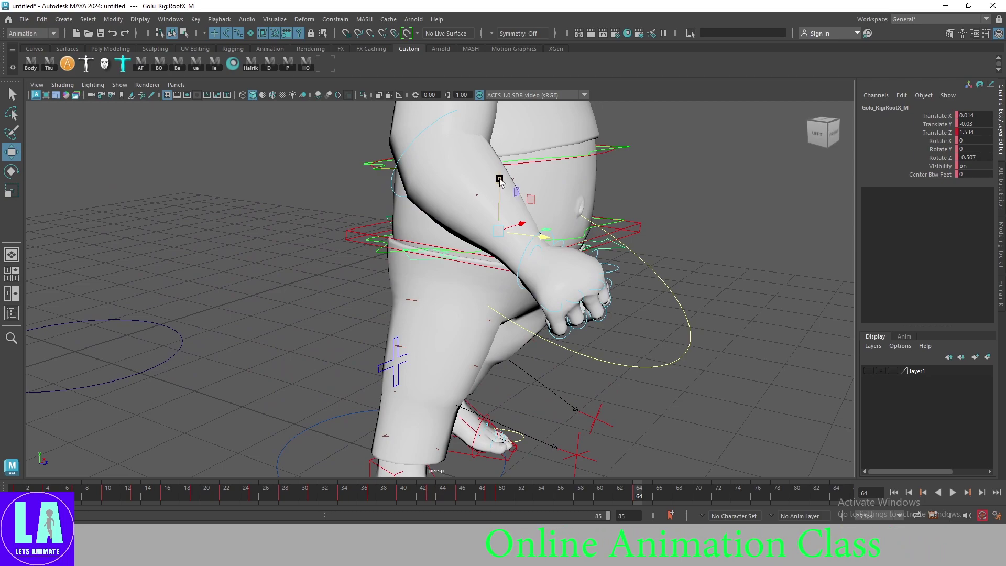
left_click_drag(499, 181, 499, 220)
scroll(534, 307, "down", 5)
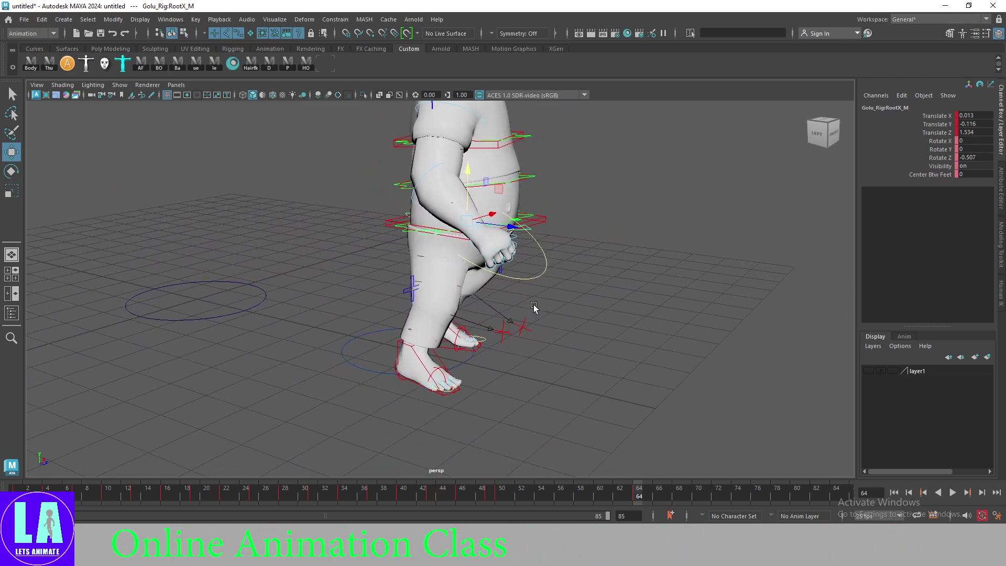
left_click(500, 492)
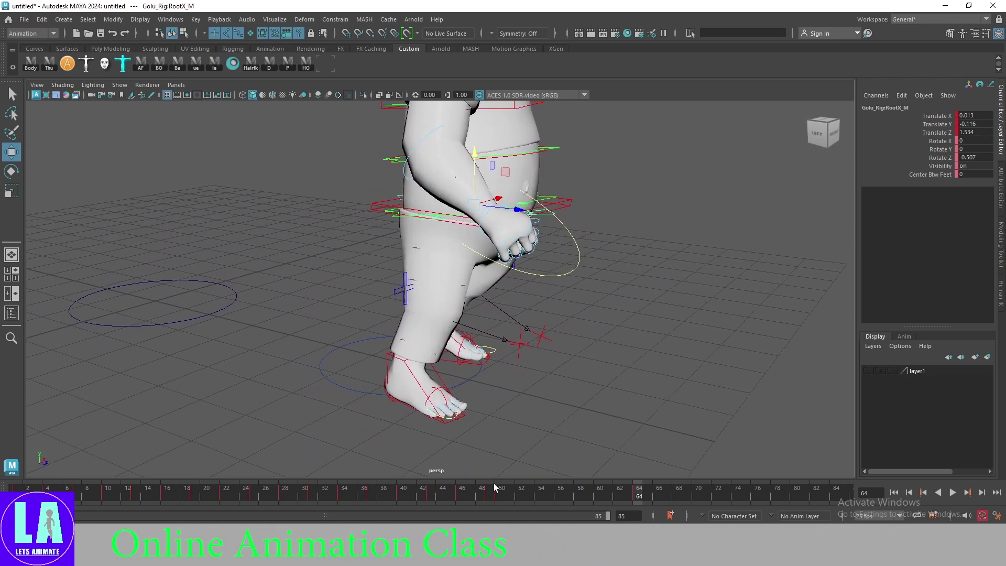
left_click(636, 493)
Step: Slide the right foot control sideways at frame 64
key("q")
mouse_move(601, 449)
left_mouse_down("alt")
mouse_move(479, 377)
mouse_move(394, 390)
left_mouse_up("alt")
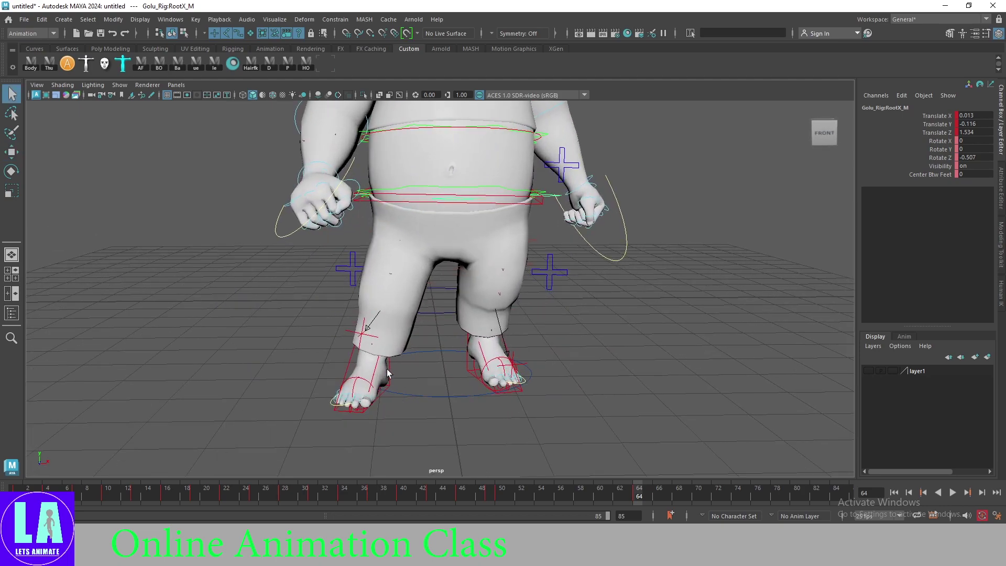
left_click(390, 366)
key("w")
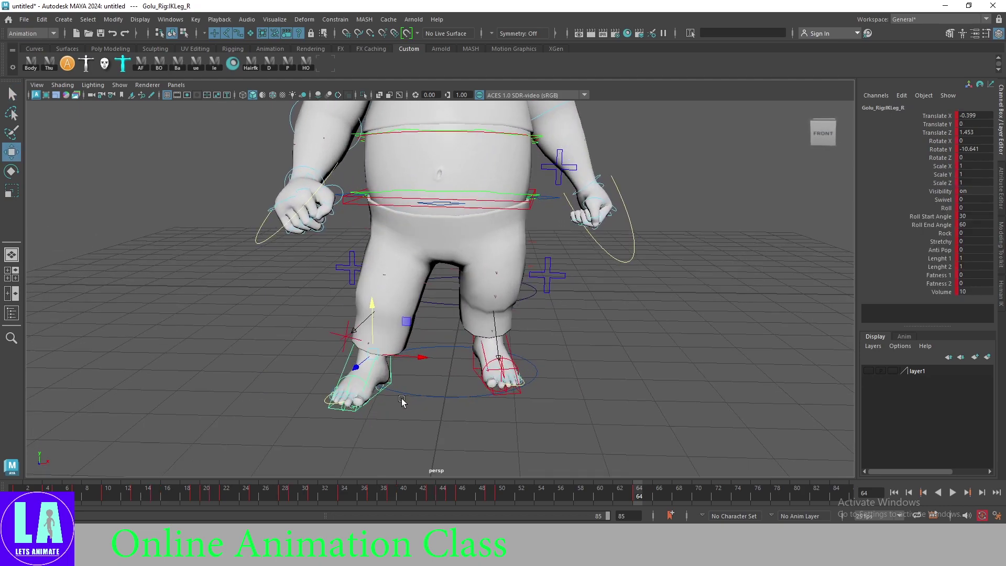
left_click_drag(425, 360, 457, 359)
Step: Shift the hip root control slightly sideways
scroll(471, 314, "down", 3)
scroll(534, 292, "up", 3)
scroll(534, 292, "up", 2)
key("q")
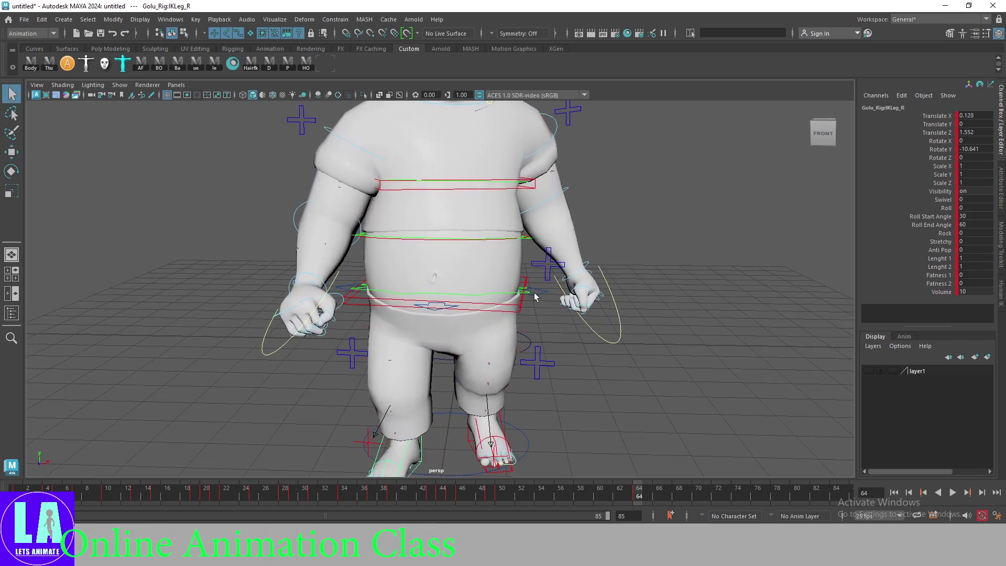
left_click(535, 293)
key("w")
left_click_drag(492, 290, 497, 290)
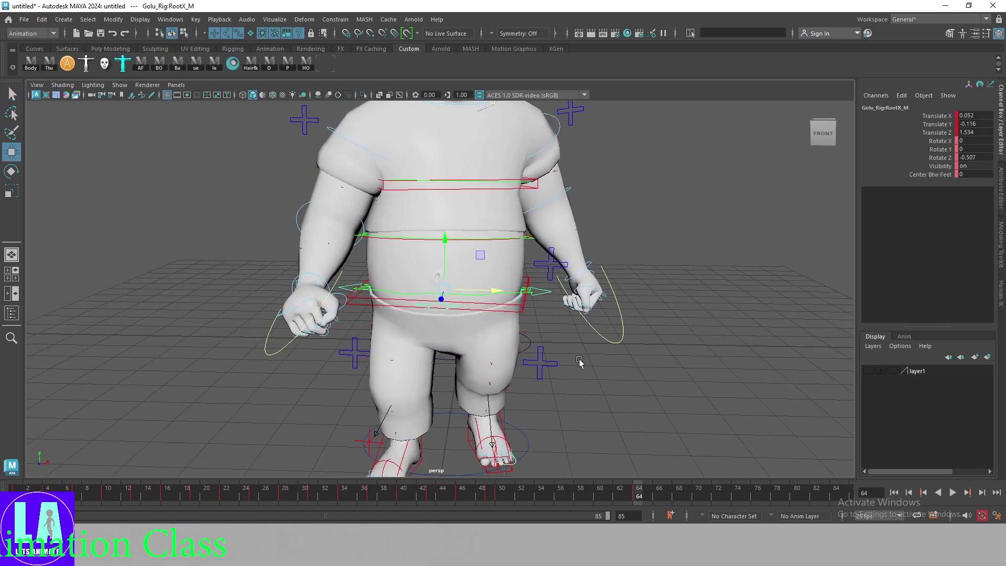
Step: Move to frame 57 and select the right foot control
scroll(579, 362, "down", 3)
mouse_move(579, 362)
left_mouse_down("alt")
mouse_move(497, 367)
mouse_move(480, 386)
left_mouse_up("alt")
scroll(493, 372, "up", 3)
scroll(488, 374, "up", 2)
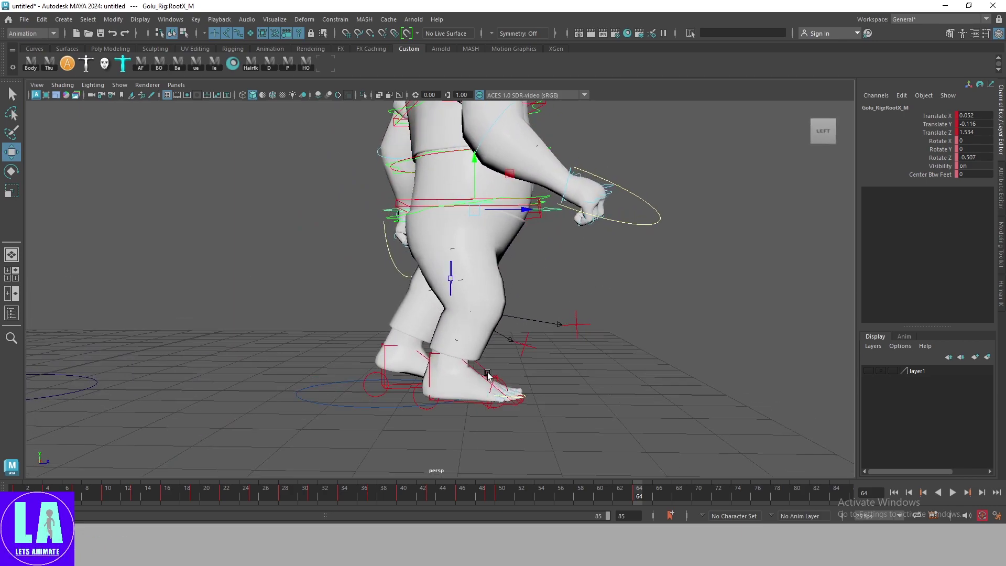
left_click_drag(371, 491, 664, 498)
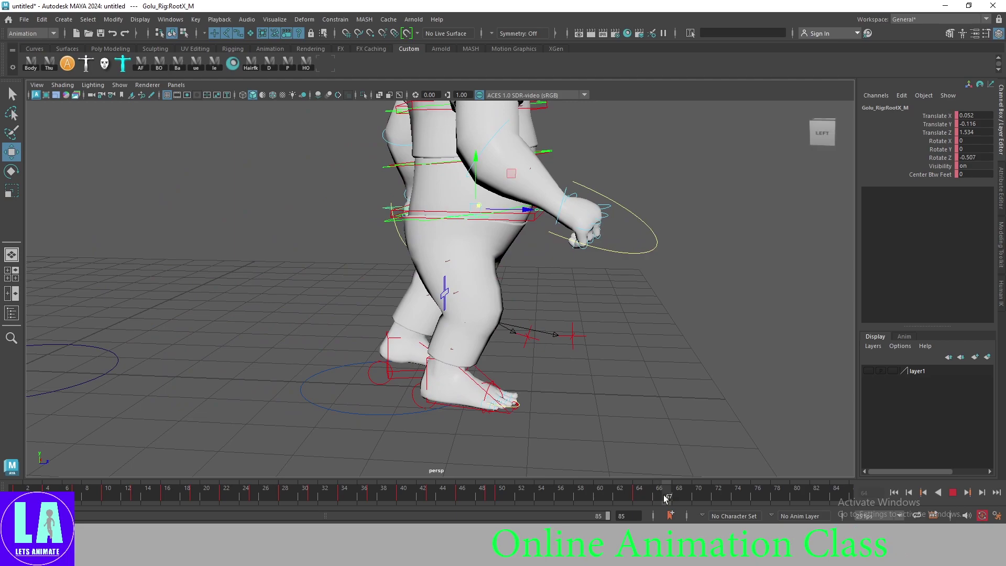
left_click_drag(520, 439, 507, 370, "alt")
left_click(487, 369)
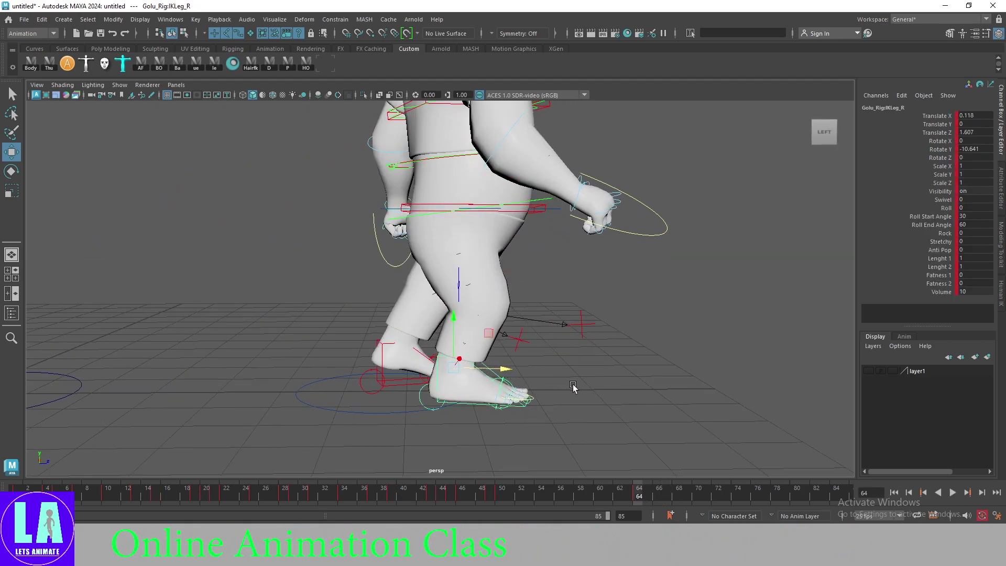
Step: Review the walk playback, then rotate the right foot to a new angle
left_click(378, 497)
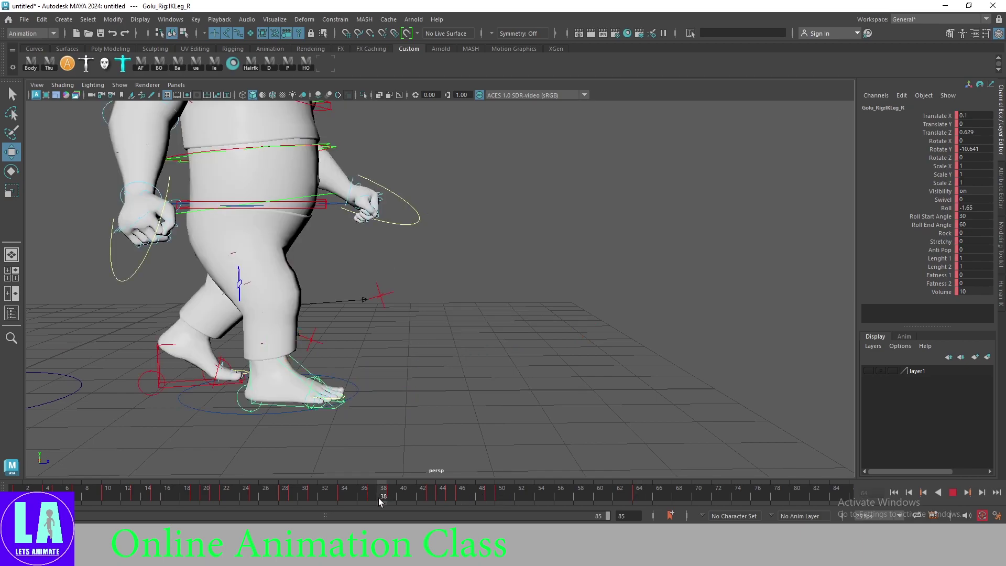
key("alt+v")
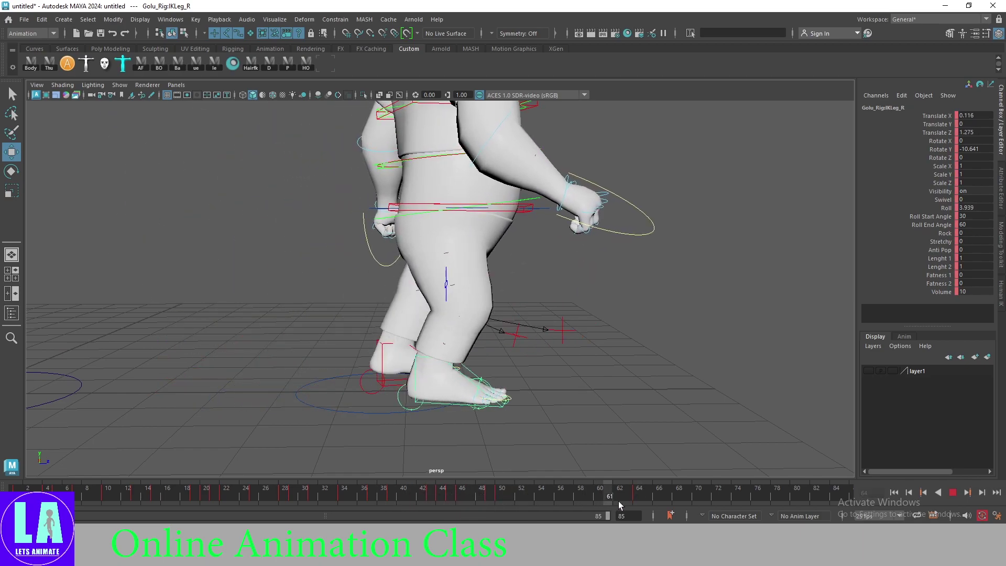
left_click(639, 501)
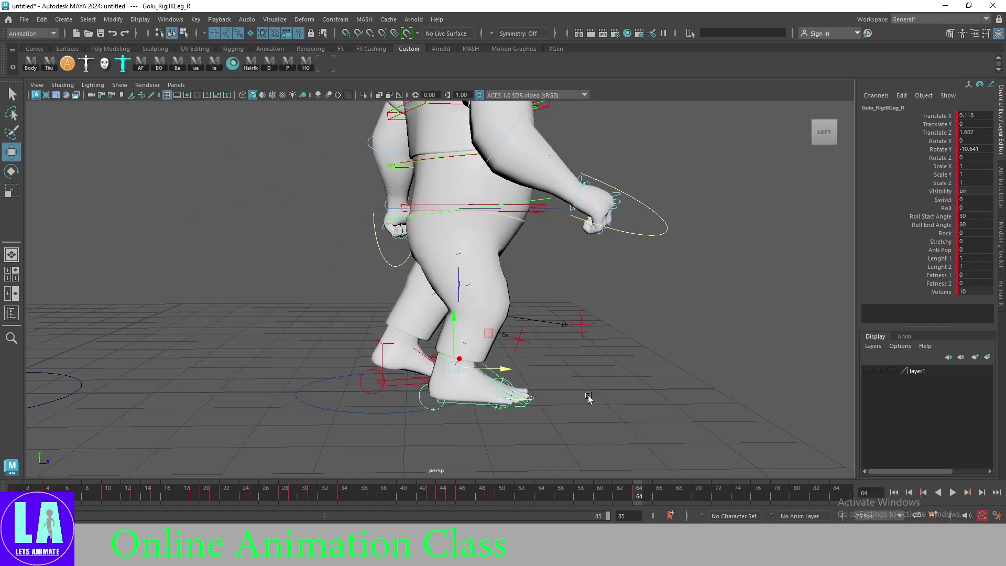
mouse_move(588, 395)
left_mouse_down("alt")
mouse_move(485, 373)
mouse_move(443, 326)
left_mouse_up("alt")
key("e")
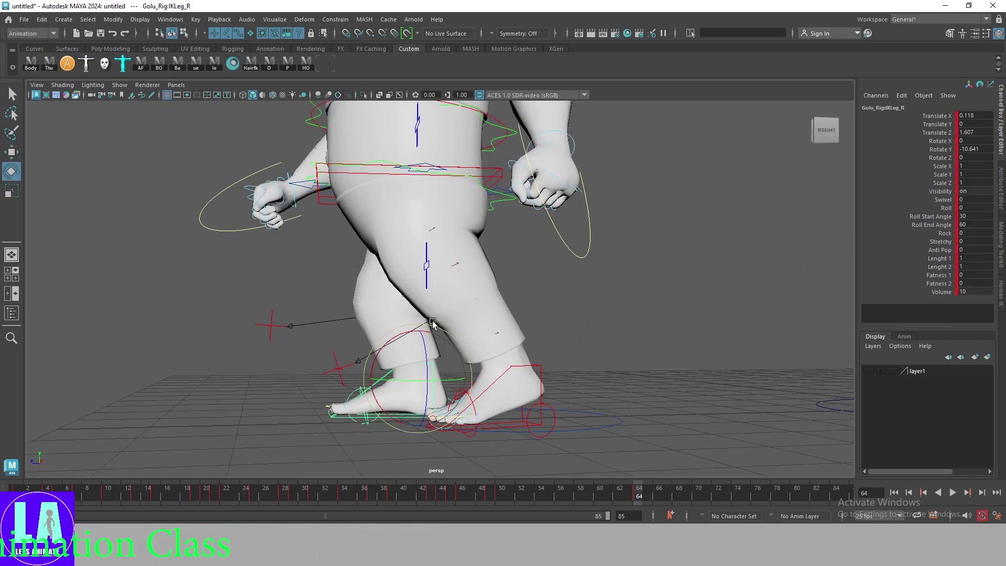
mouse_move(696, 366)
left_mouse_down("alt")
mouse_move(461, 356)
mouse_move(463, 326)
left_mouse_up("alt")
Step: Set the foot roll to 0 and lift the right foot off the ground at frame 57
left_click_drag(639, 401, 648, 451, "alt")
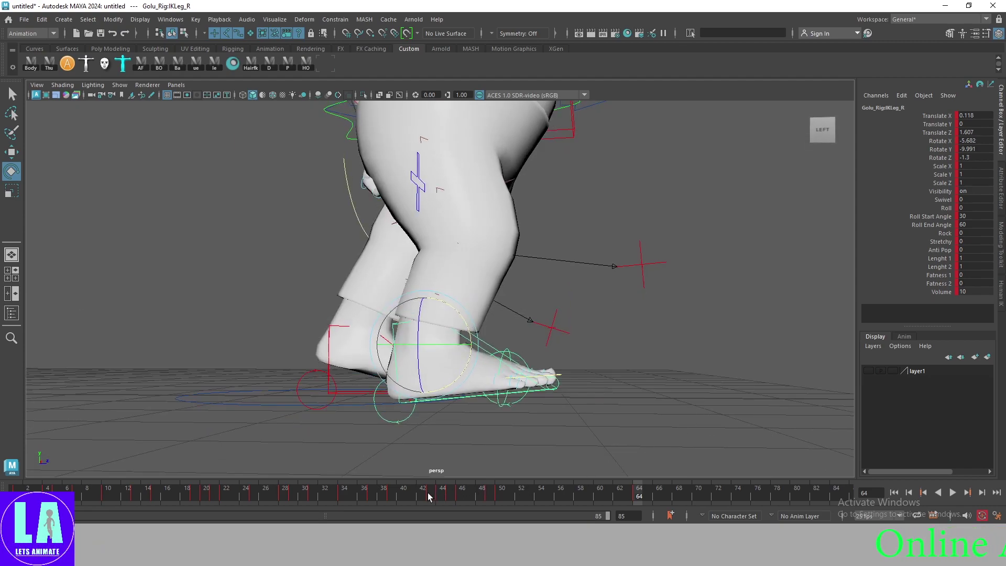
mouse_move(429, 497)
left_mouse_down()
mouse_move(648, 496)
mouse_move(573, 491)
left_mouse_up()
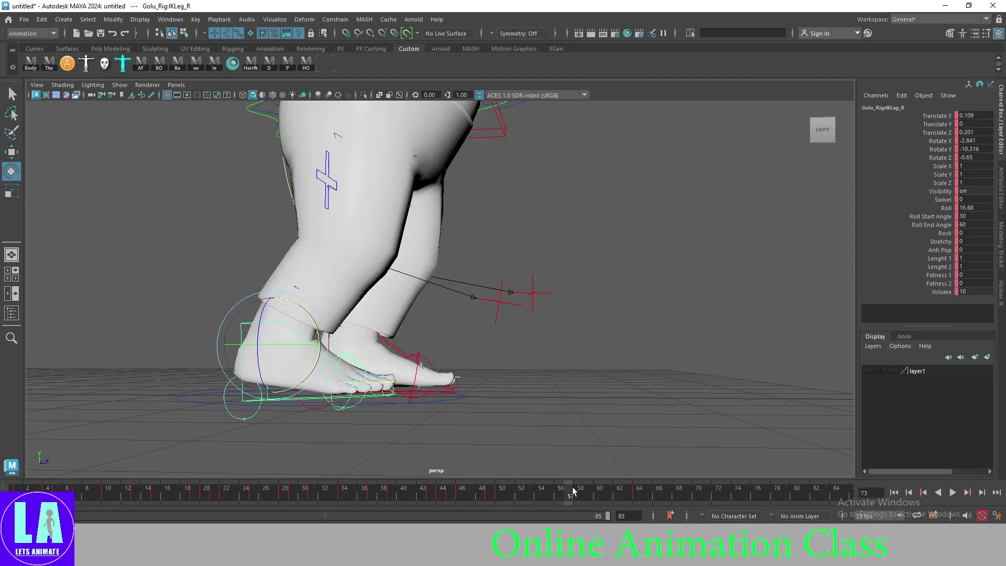
key("w")
scroll(419, 315, "up", 3)
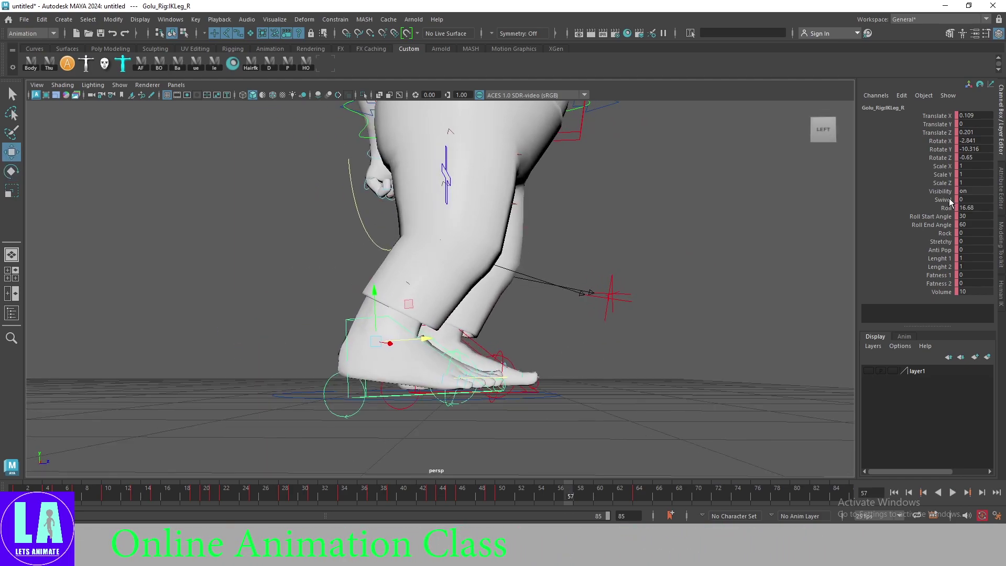
type("0")
key("Return")
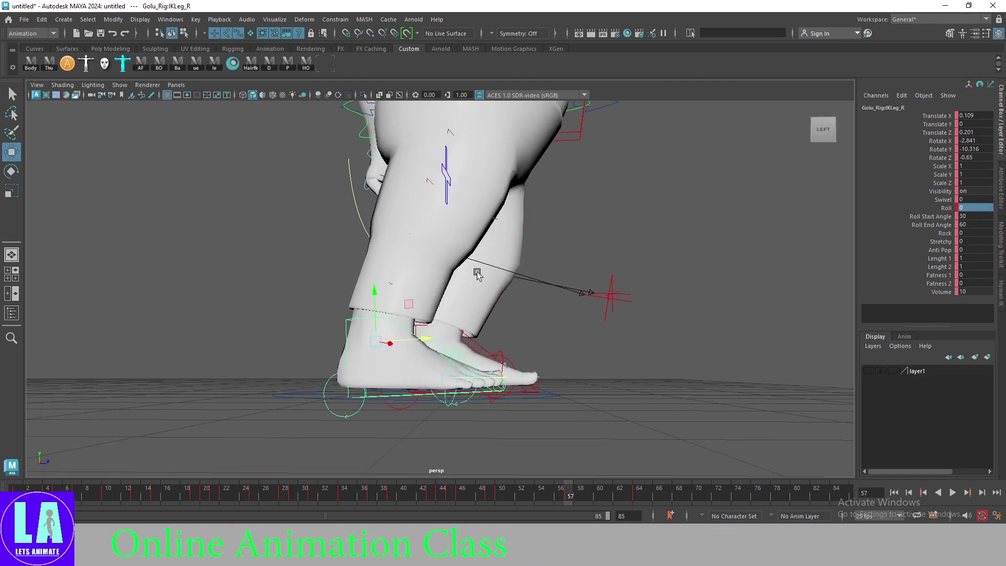
mouse_move(381, 296)
left_mouse_down()
mouse_move(398, 272)
mouse_move(428, 313)
left_mouse_up()
key("e")
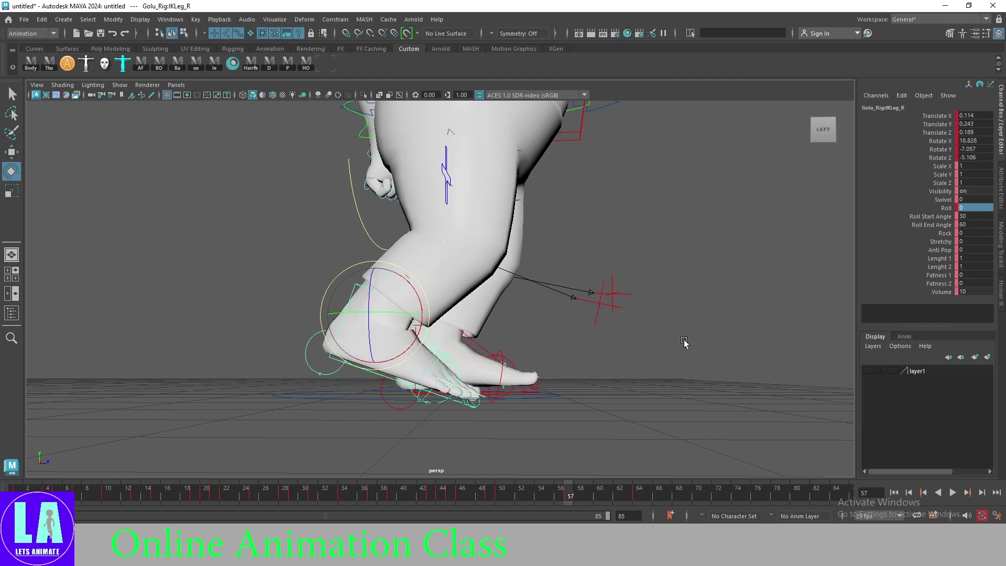
mouse_move(684, 341)
left_mouse_down("alt")
mouse_move(568, 260)
mouse_move(579, 234)
left_mouse_up("alt")
Step: Shift the hip root control sideways and raise it slightly
key("q")
left_click(580, 234)
key("w")
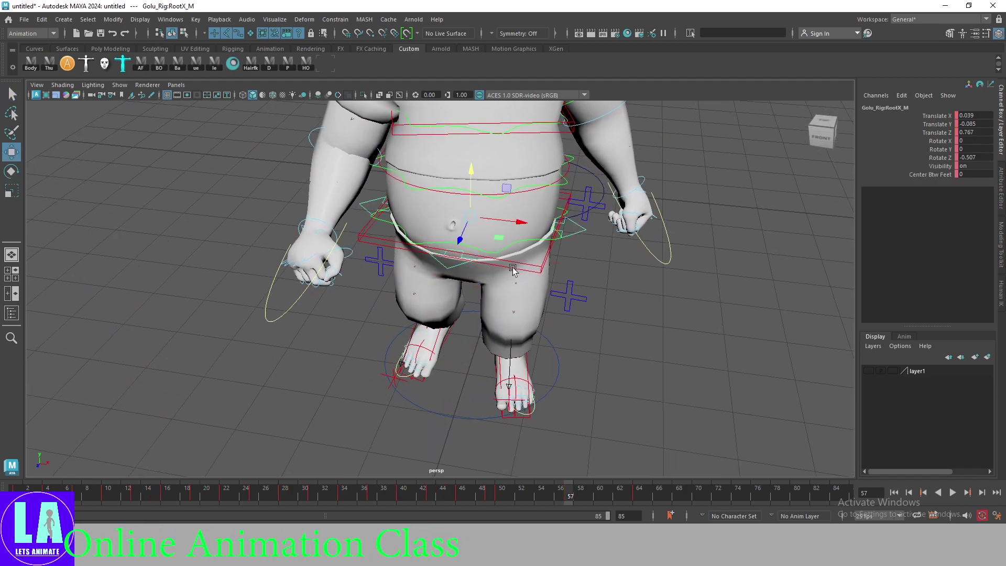
left_click_drag(512, 269, 548, 256, "alt")
mouse_move(516, 199)
left_mouse_down()
mouse_move(536, 200)
mouse_move(364, 206)
left_mouse_up()
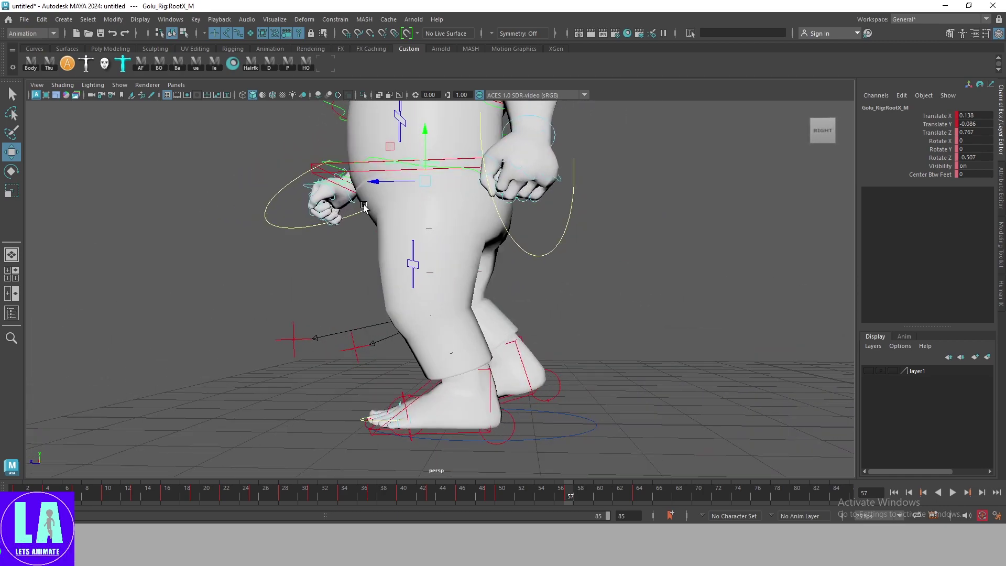
left_click_drag(428, 134, 427, 131)
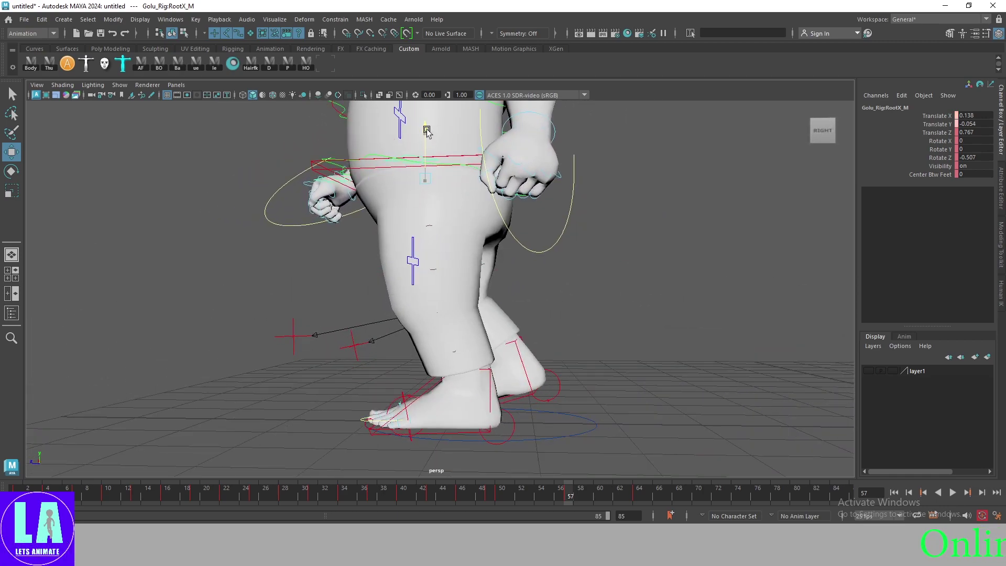
Step: Scrub between frames 70 and 65 and reframe the view to review the stop
left_click_drag(448, 496, 698, 495)
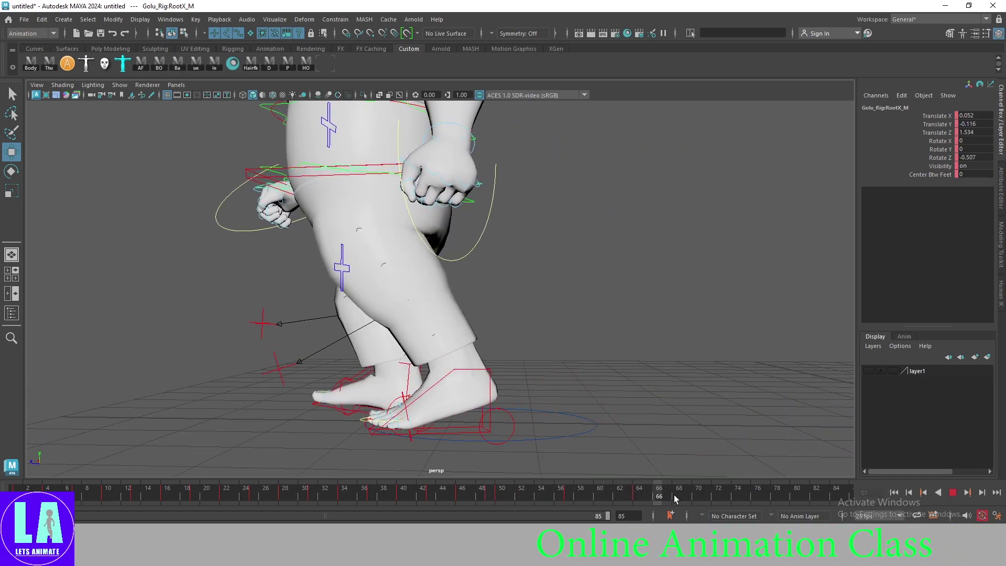
mouse_move(516, 499)
left_mouse_down()
mouse_move(653, 498)
mouse_move(640, 501)
left_mouse_up()
middle_click_drag(537, 350, 558, 357, "alt")
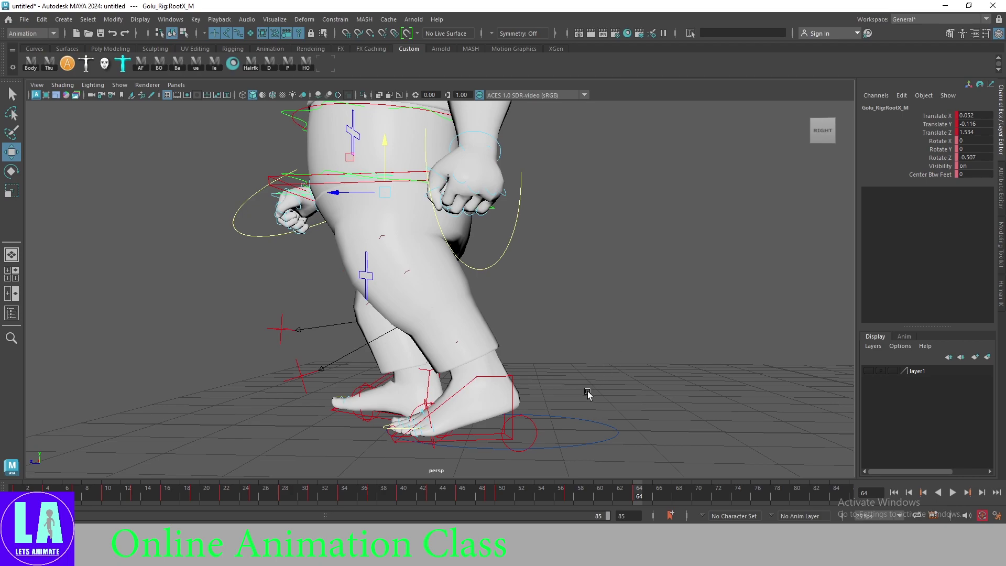
scroll(588, 394, "down", 3)
left_click_drag(565, 352, 694, 509, "alt")
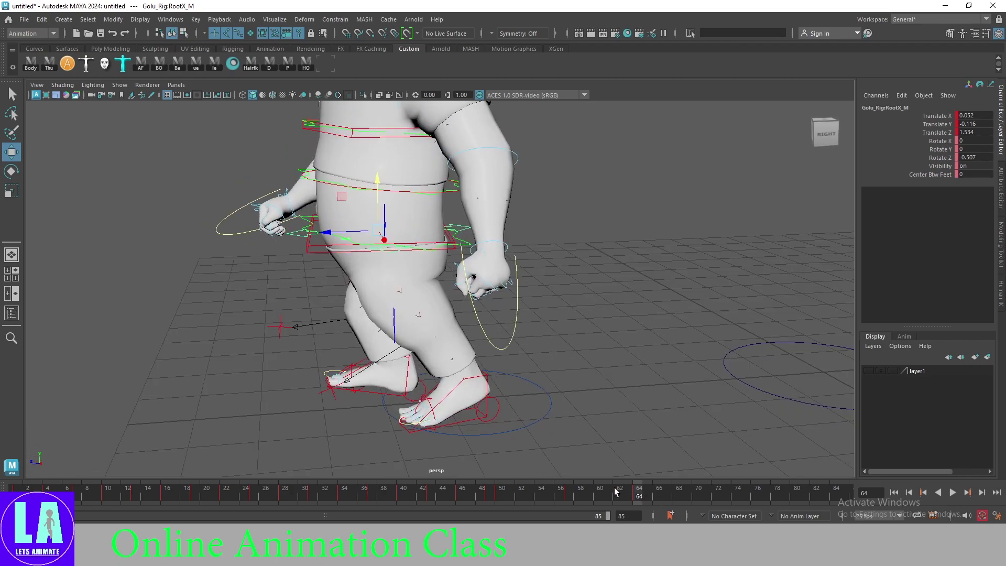
Step: Select the IKLeg_L left foot control and go to frame 74 for the stopping pose
left_click(482, 375)
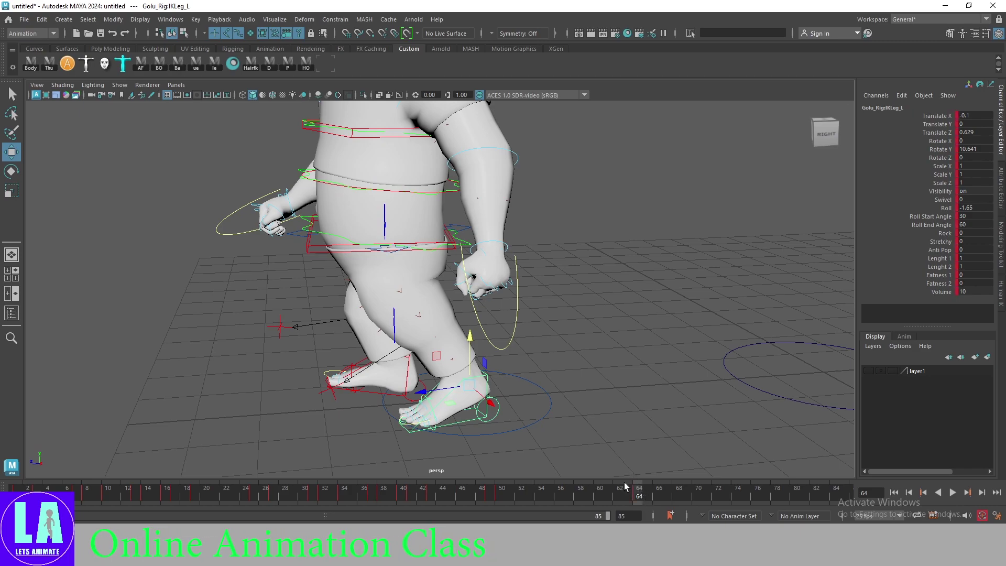
key("alt+period")
key("alt+period")
key("alt+period")
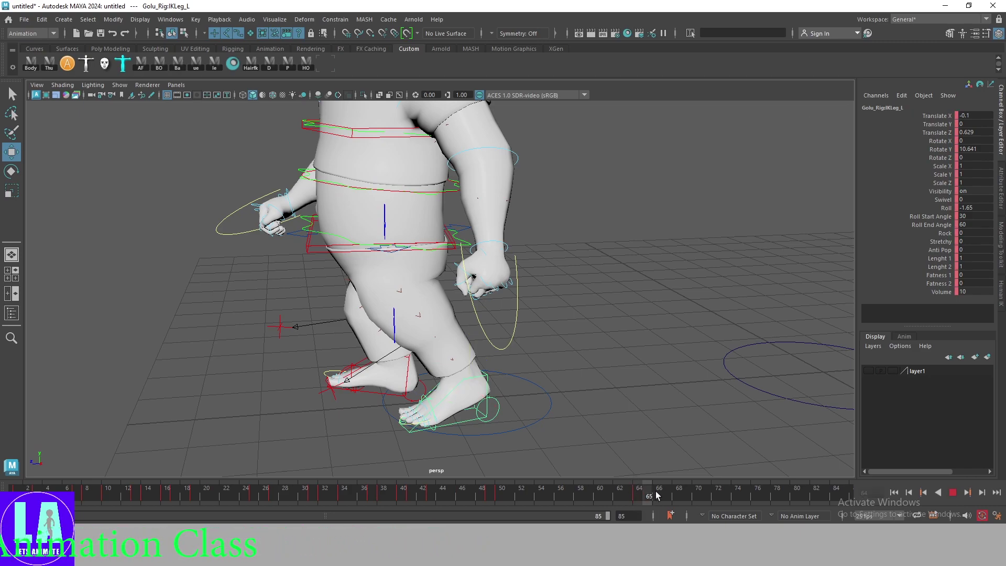
left_click(639, 494)
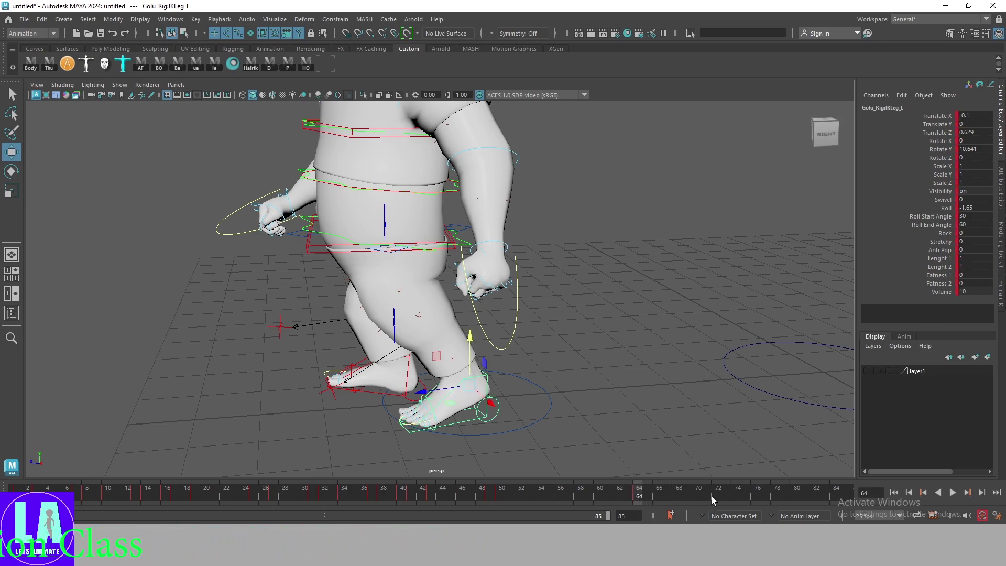
left_click(738, 494)
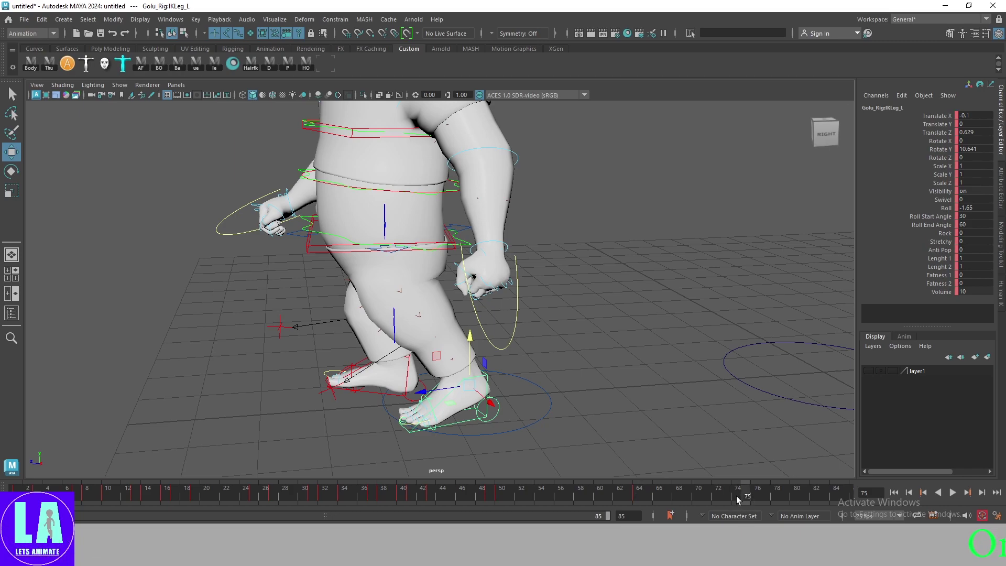
Step: Move the left foot forward beside the right and set its Roll to 0
scroll(454, 398, "up", 1)
scroll(483, 425, "up", 1)
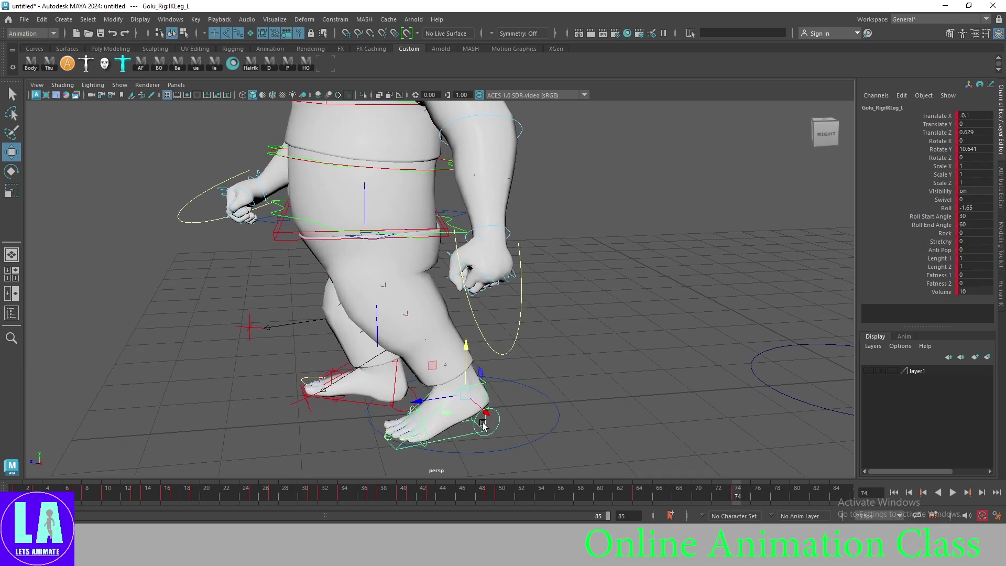
scroll(483, 424, "up", 1)
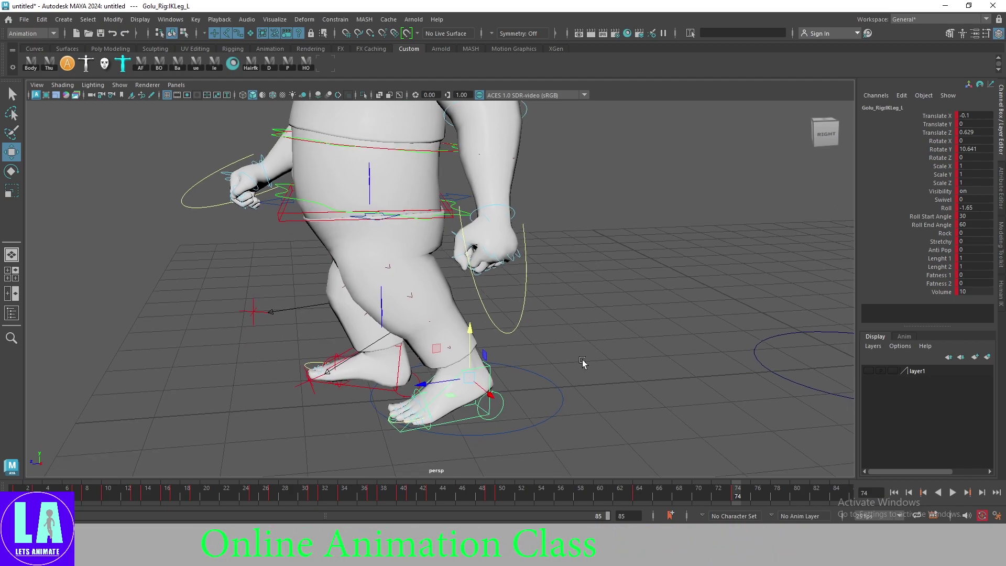
scroll(443, 401, "up", 1)
left_click_drag(432, 390, 358, 398)
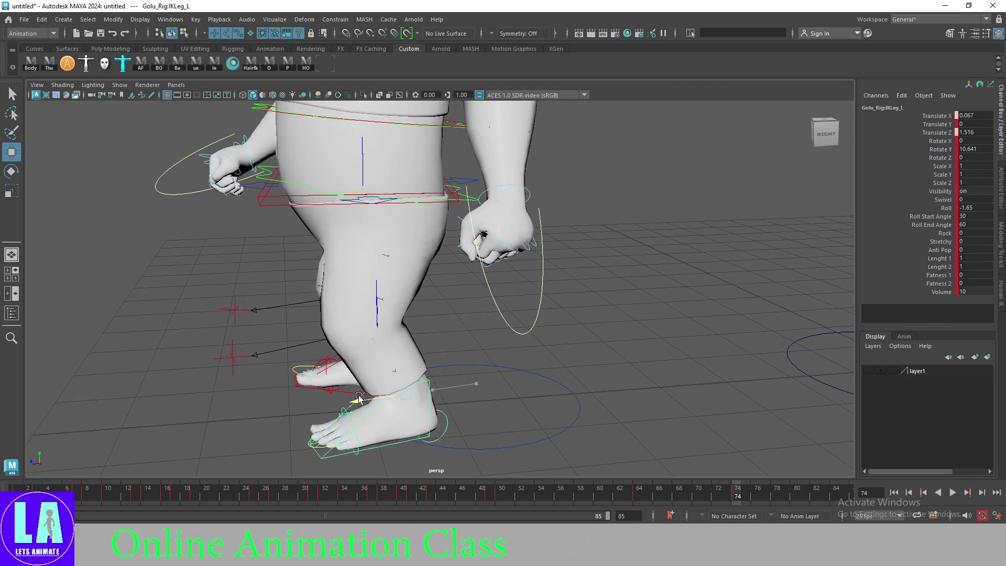
scroll(449, 393, "up", 1)
scroll(595, 363, "up", 1)
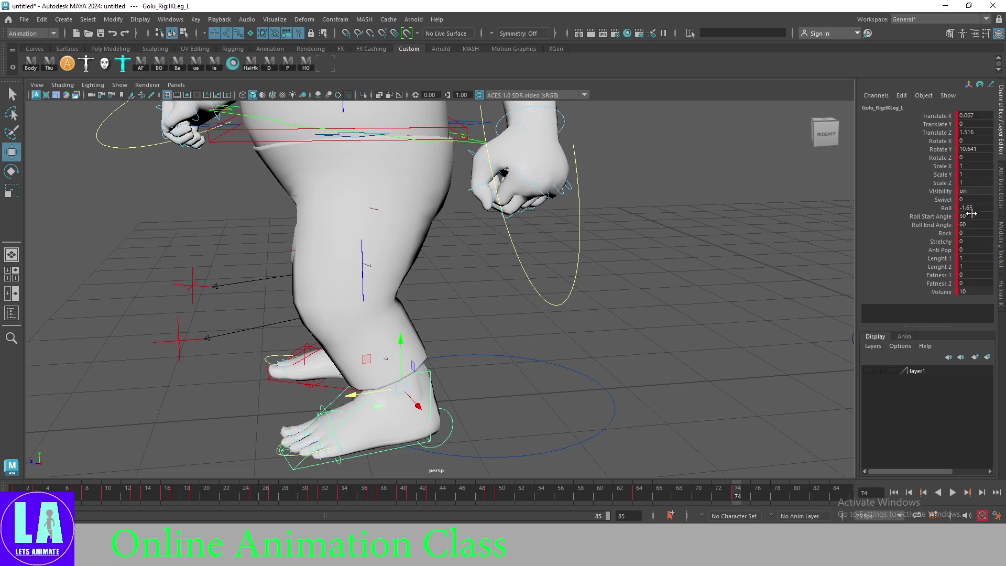
type("0")
key("Return")
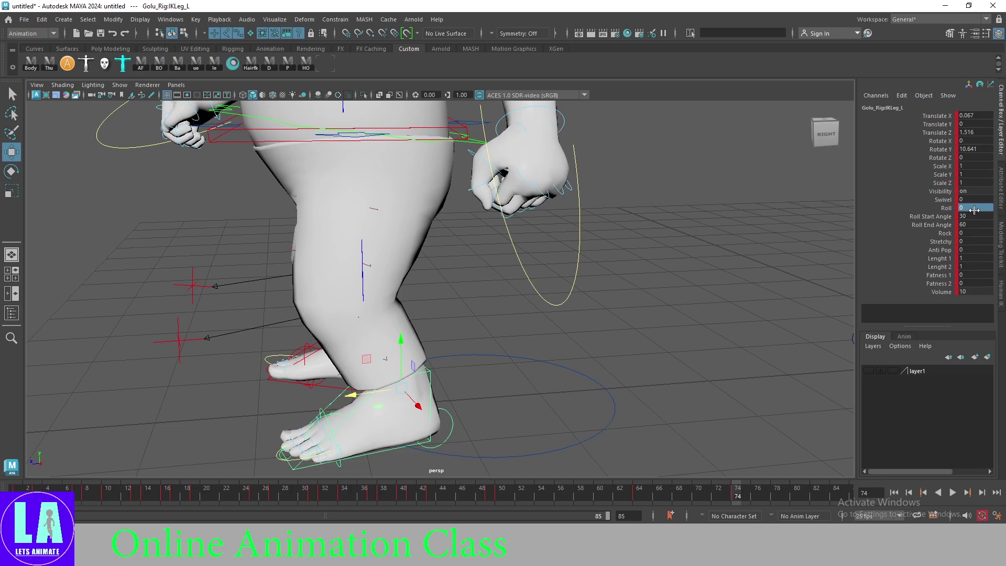
mouse_move(482, 327)
left_mouse_down("alt")
mouse_move(457, 316)
mouse_move(476, 303)
mouse_move(551, 326)
mouse_move(547, 251)
mouse_move(525, 245)
mouse_move(594, 326)
mouse_move(561, 335)
left_mouse_up("alt")
Step: At frame 66, set the IKLeg_R right foot's Rotate X to 0 so it sits level
key("q")
left_click(383, 292)
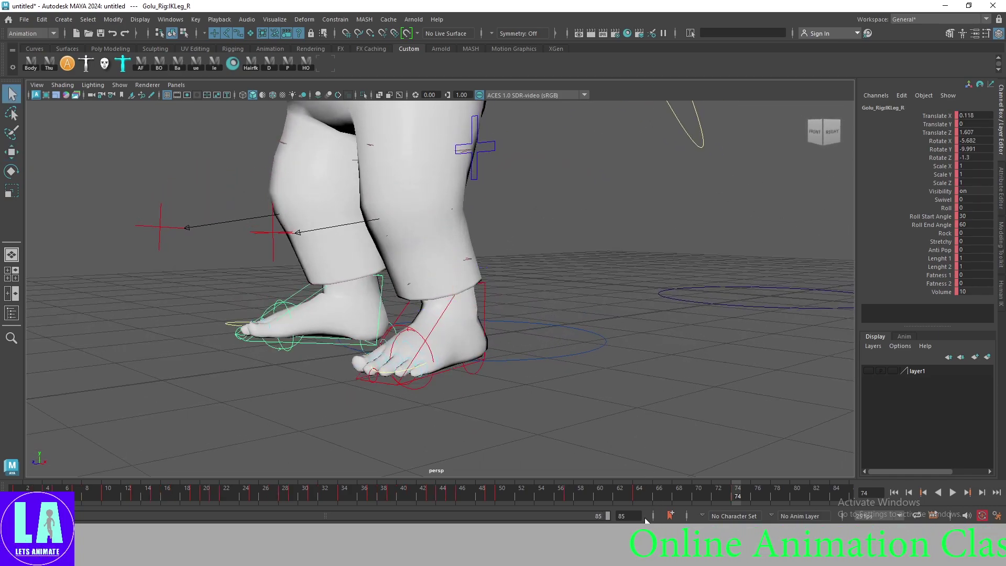
left_click(643, 493)
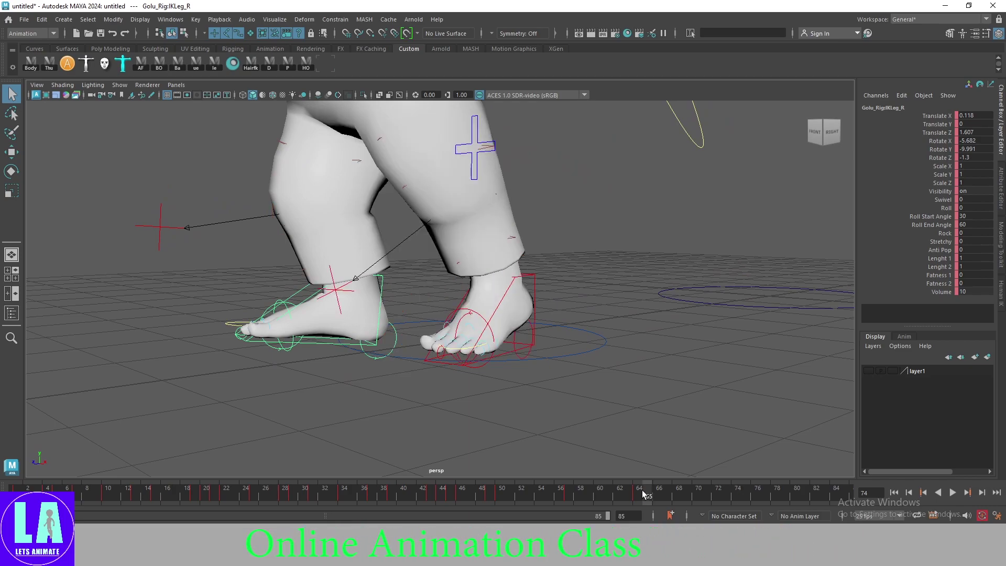
left_click(660, 493)
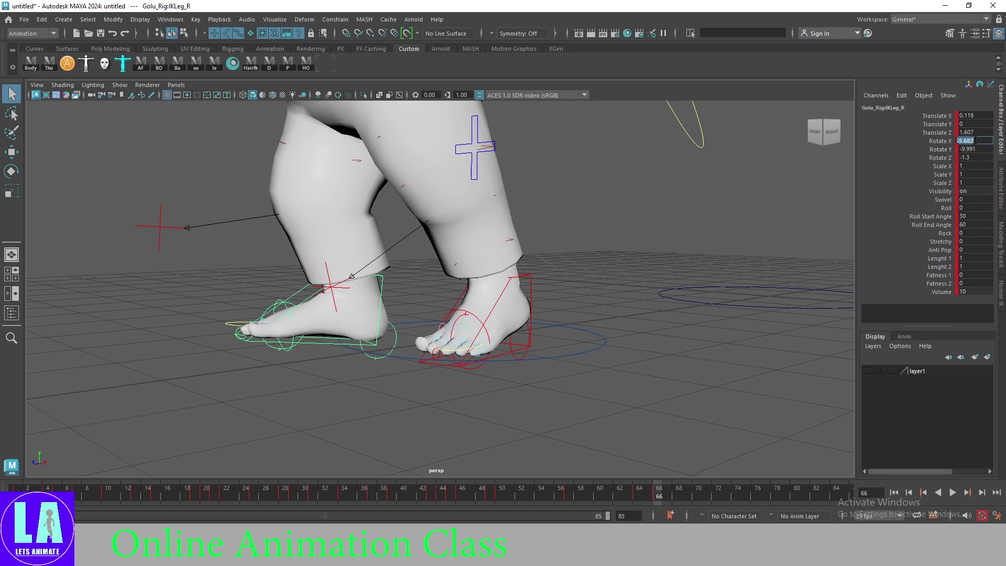
type("0")
key("Return")
Step: Reselect the IKLeg_L left foot control and scrub back to frame 74
left_click_drag(660, 260, 523, 343, "alt")
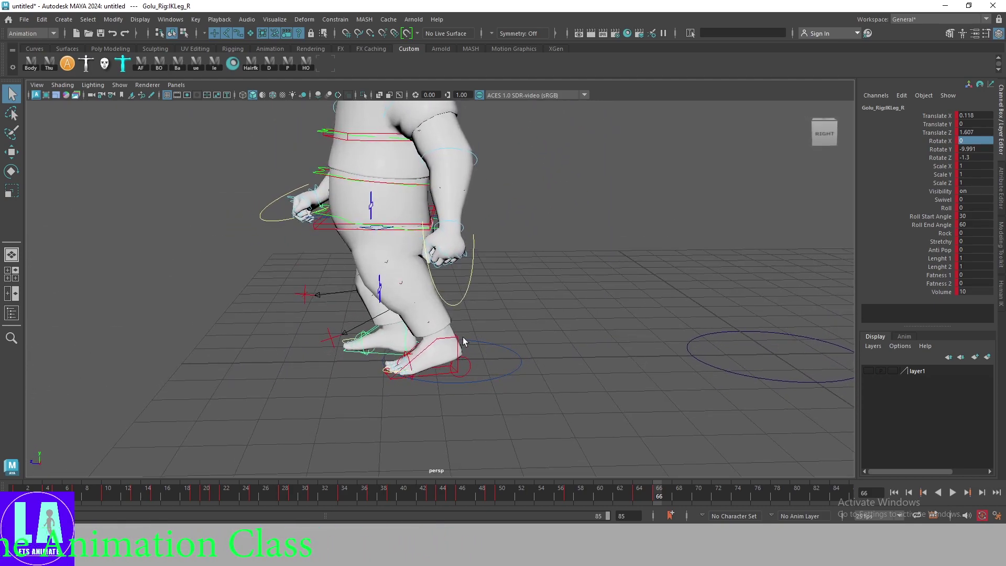
left_click(459, 361)
left_click_drag(658, 492, 733, 504)
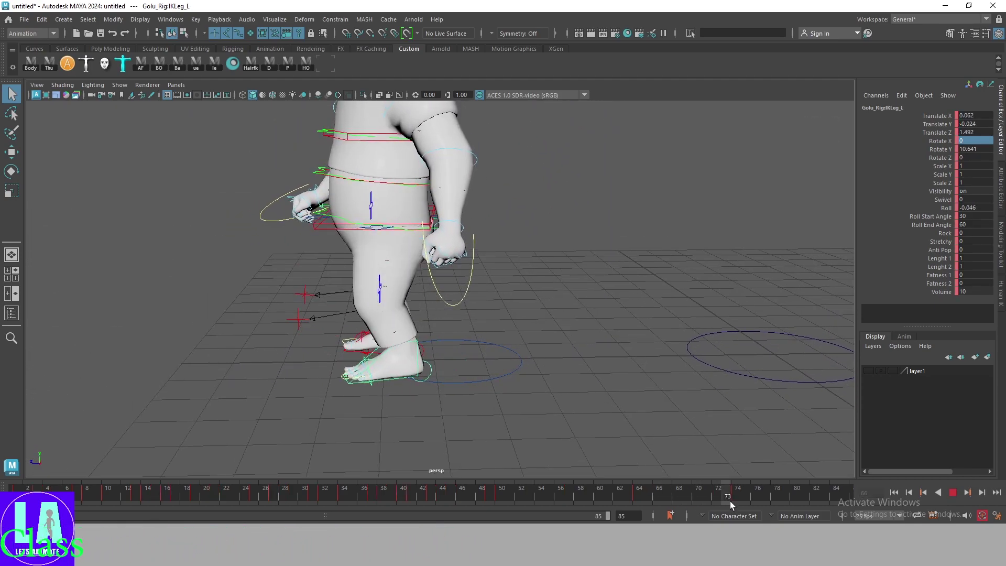
mouse_move(494, 388)
left_mouse_down("alt")
mouse_move(462, 367)
mouse_move(485, 314)
left_mouse_up("alt")
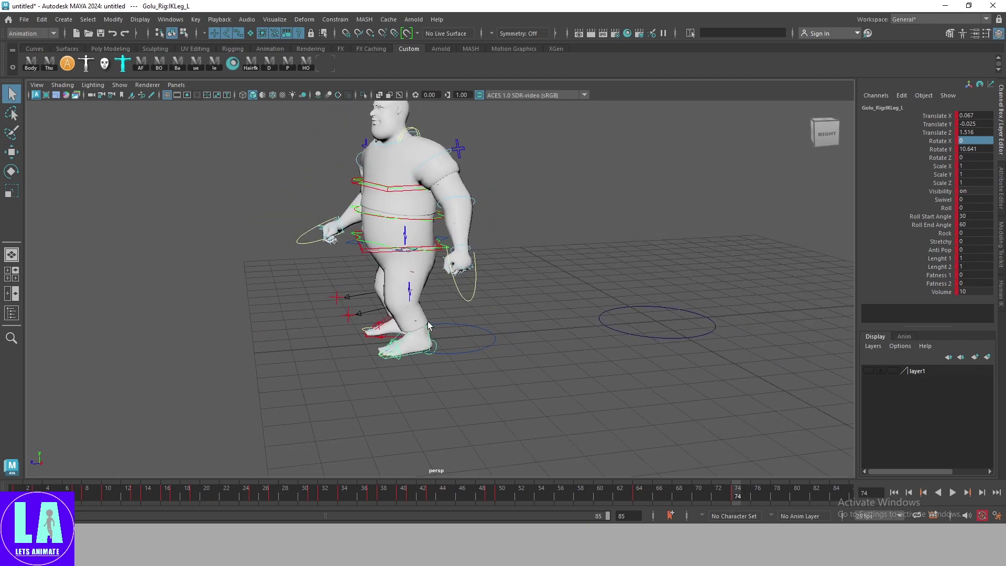
scroll(485, 293, "up", 3)
scroll(485, 293, "up", 3)
scroll(474, 243, "up", 2)
Step: Raise the RootX_M hip control slightly in the frame 74 stop pose
left_click(474, 245)
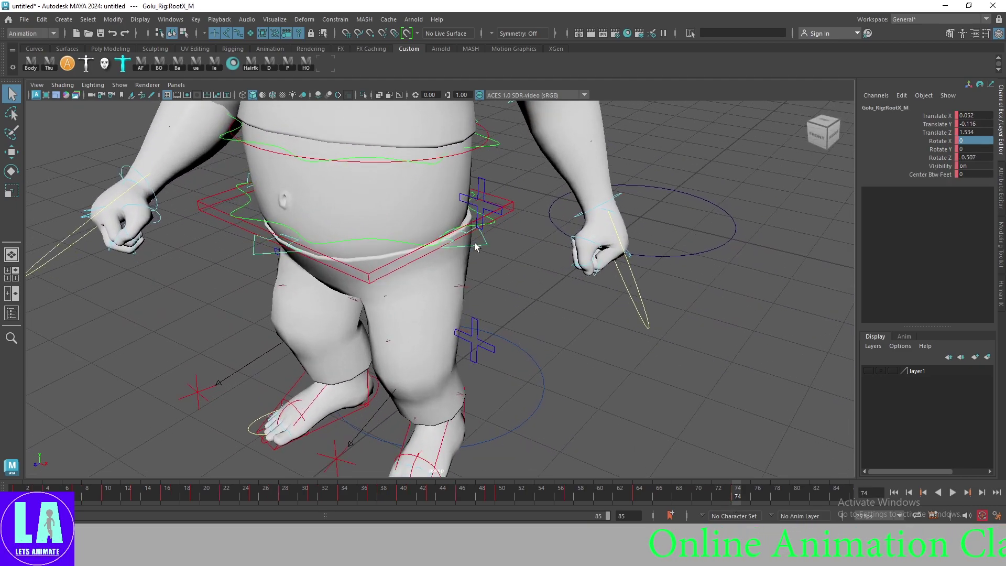
key("w")
mouse_move(475, 245)
left_mouse_down("alt")
mouse_move(440, 281)
mouse_move(386, 131)
left_mouse_up("alt")
left_click(394, 141)
left_click(389, 199)
right_click_drag(622, 304, 511, 299, "alt")
mouse_move(512, 299)
left_mouse_down("alt")
mouse_move(377, 220)
mouse_move(419, 262)
mouse_move(424, 335)
left_mouse_up("alt")
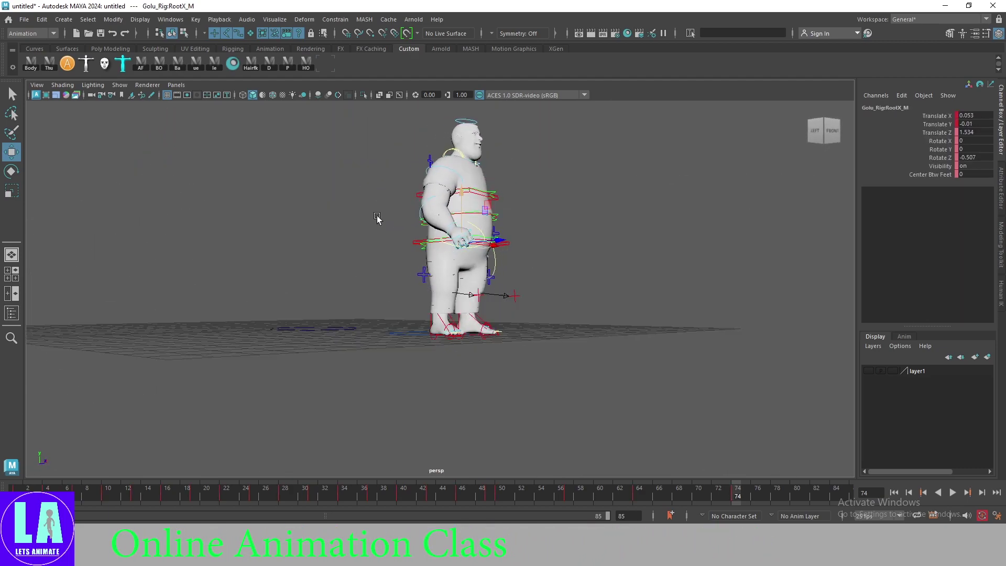
right_click_drag(424, 335, 433, 266, "alt")
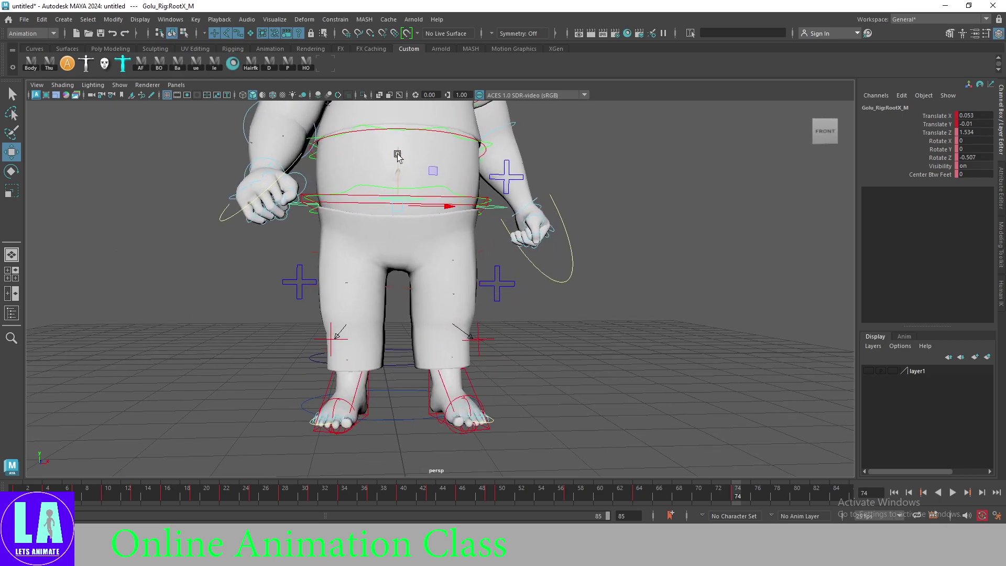
left_click_drag(398, 156, 401, 157)
key("ctrl+z")
Step: Orbit to check the pose, then play the walk from an earlier frame
left_click_drag(480, 246, 499, 350, "alt")
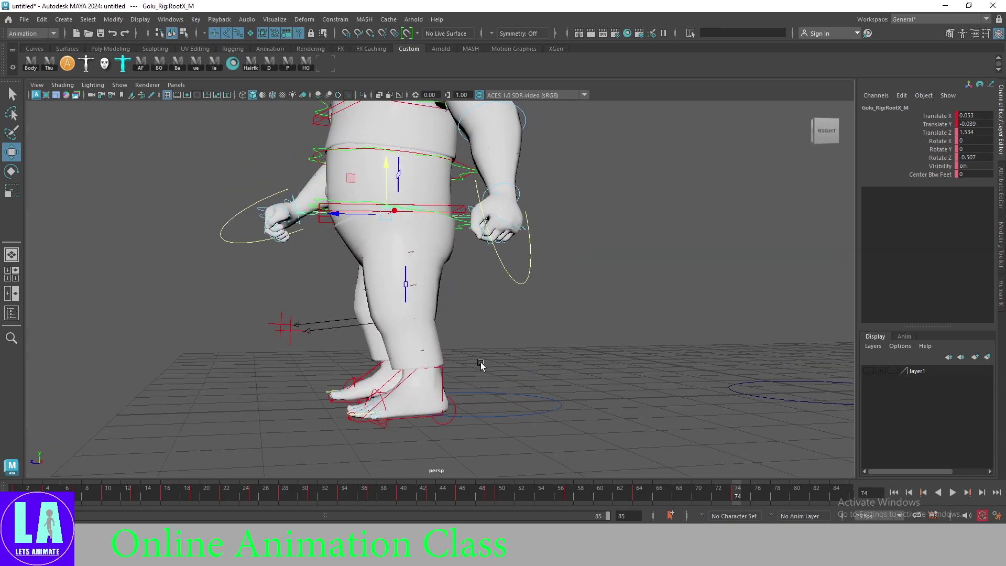
left_click_drag(526, 334, 623, 445, "alt")
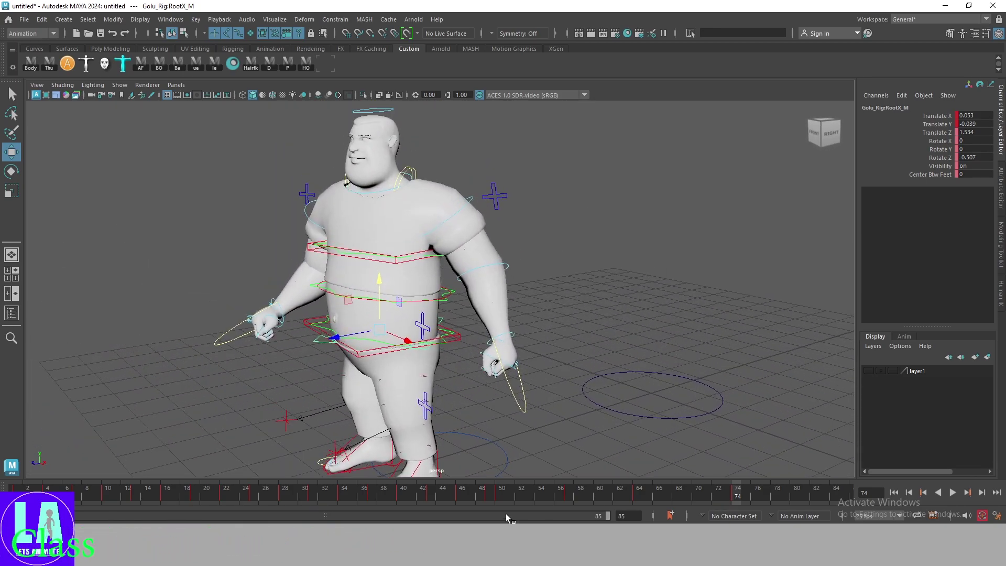
left_click(445, 498)
key("alt+v")
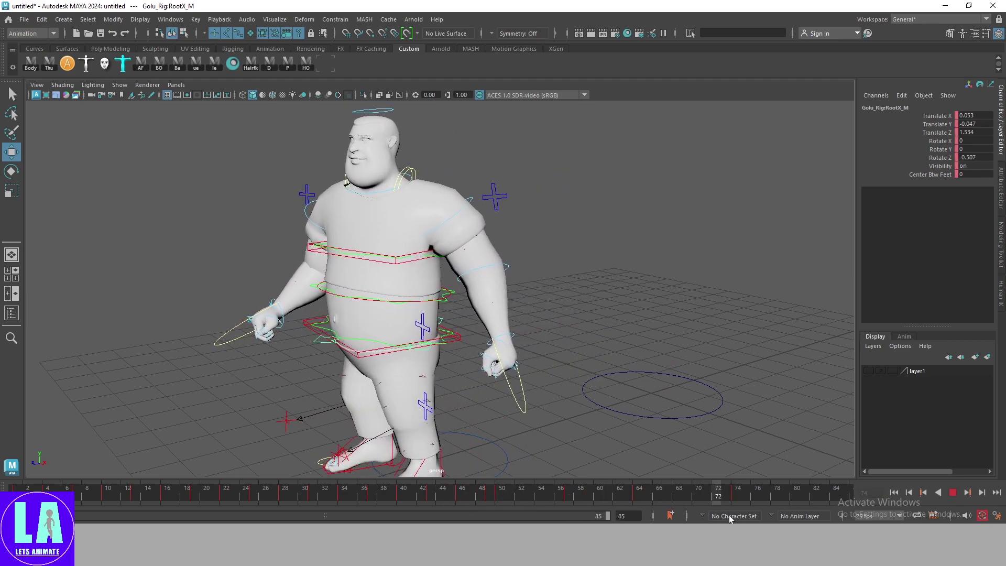
key("alt+v")
scroll(497, 282, "down", 5)
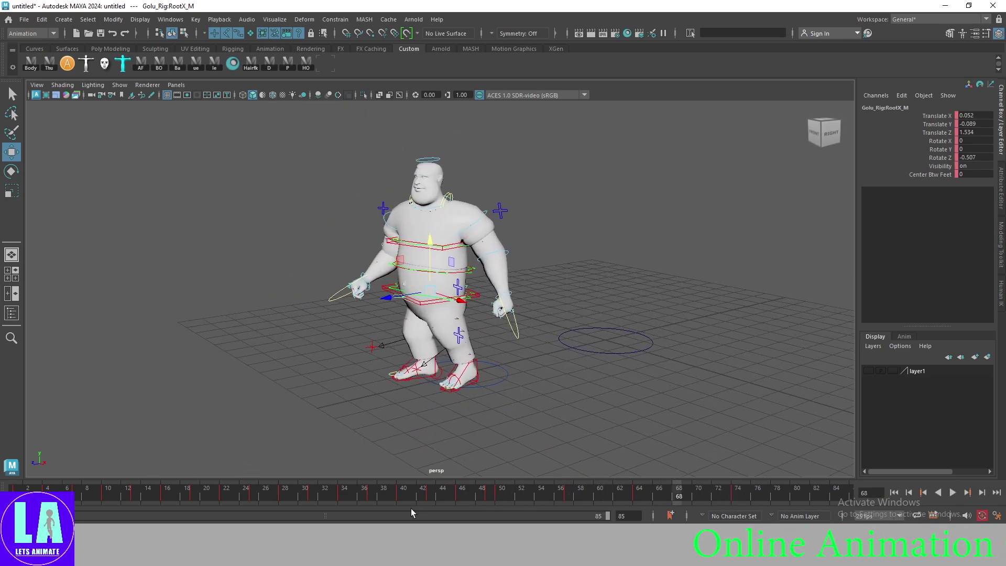
left_click(316, 495)
left_click(952, 493)
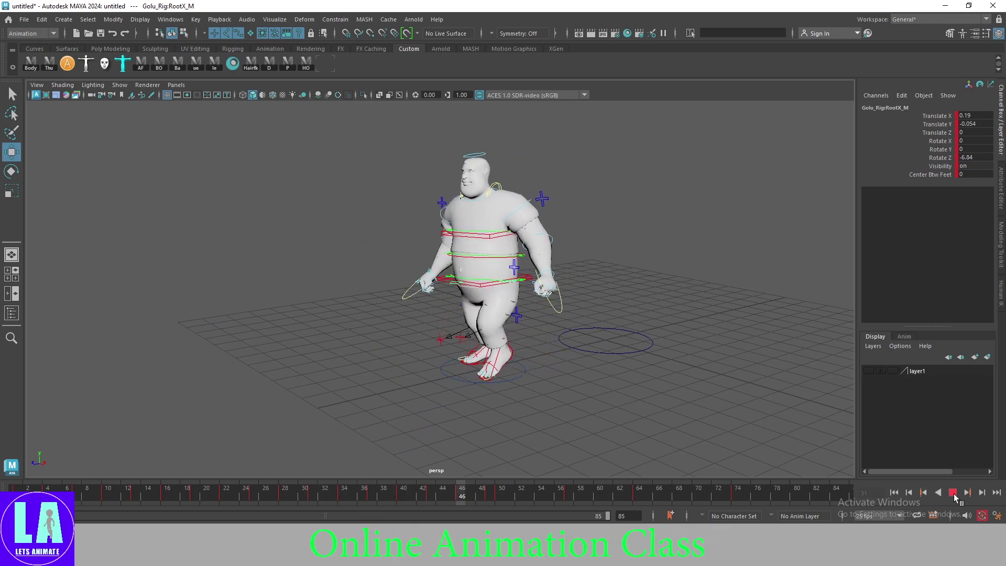
left_click(953, 493)
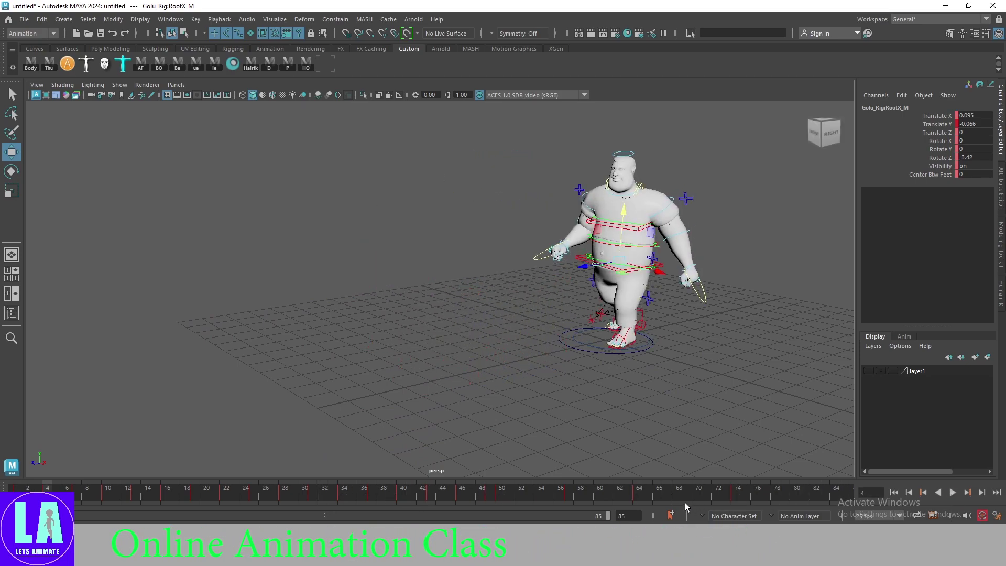
left_click(953, 493)
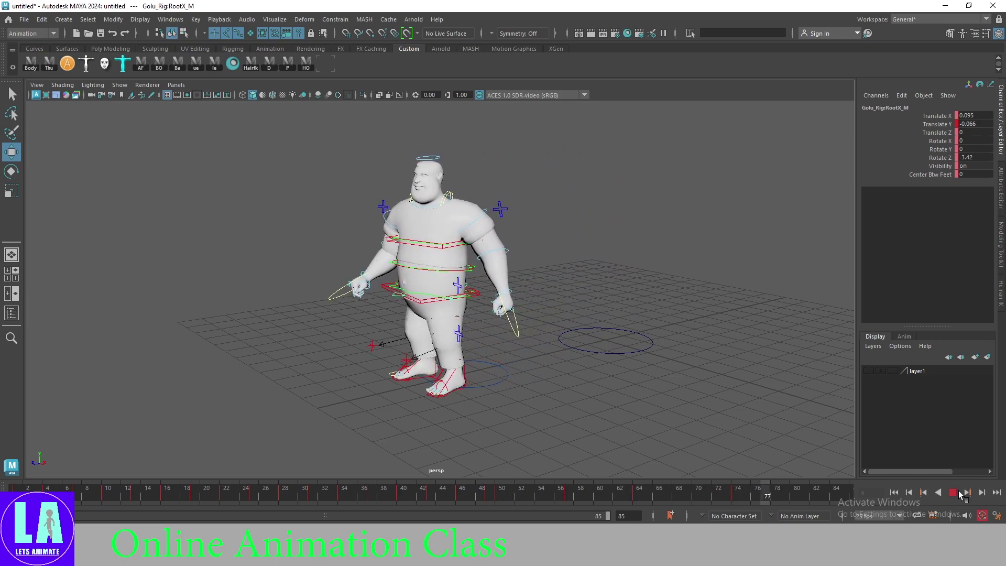
key("f")
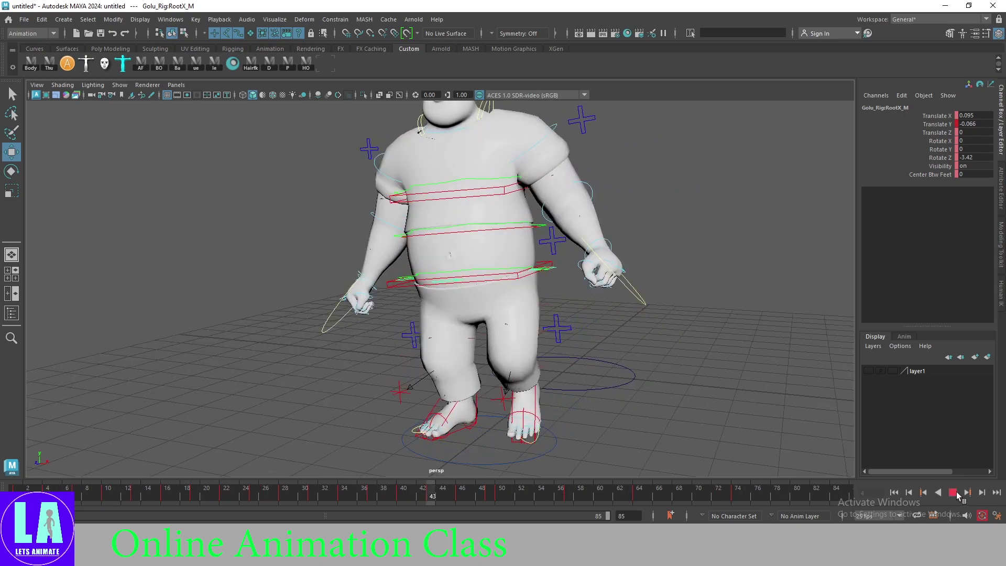
left_click(952, 493)
key("q")
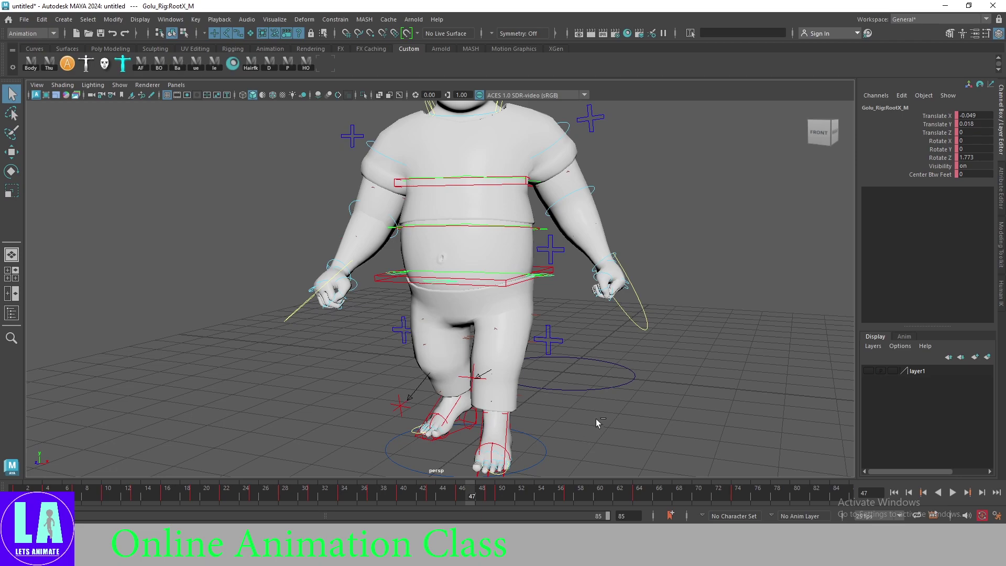
key("alt+v")
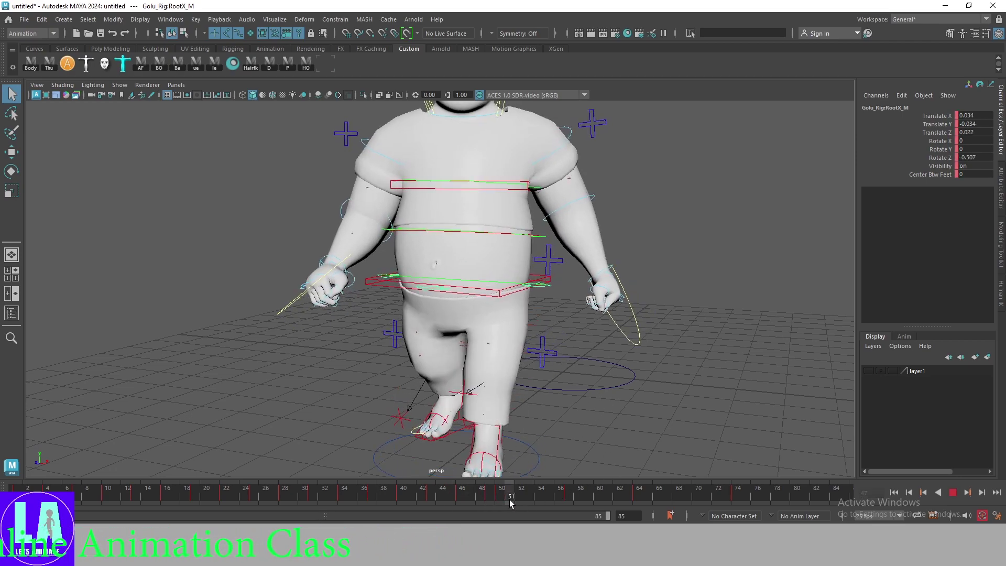
key("alt+v")
left_click_drag(576, 361, 436, 363, "alt")
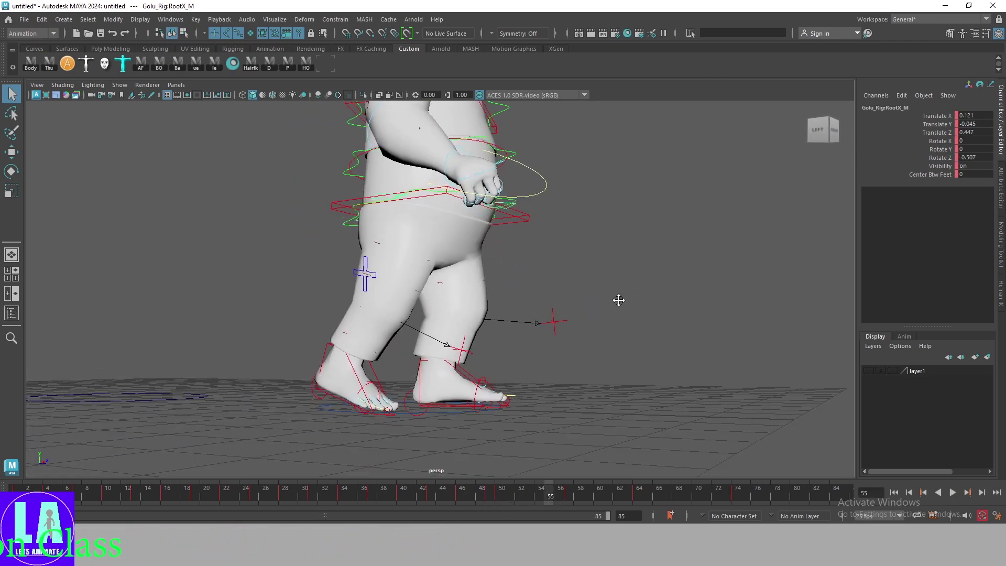